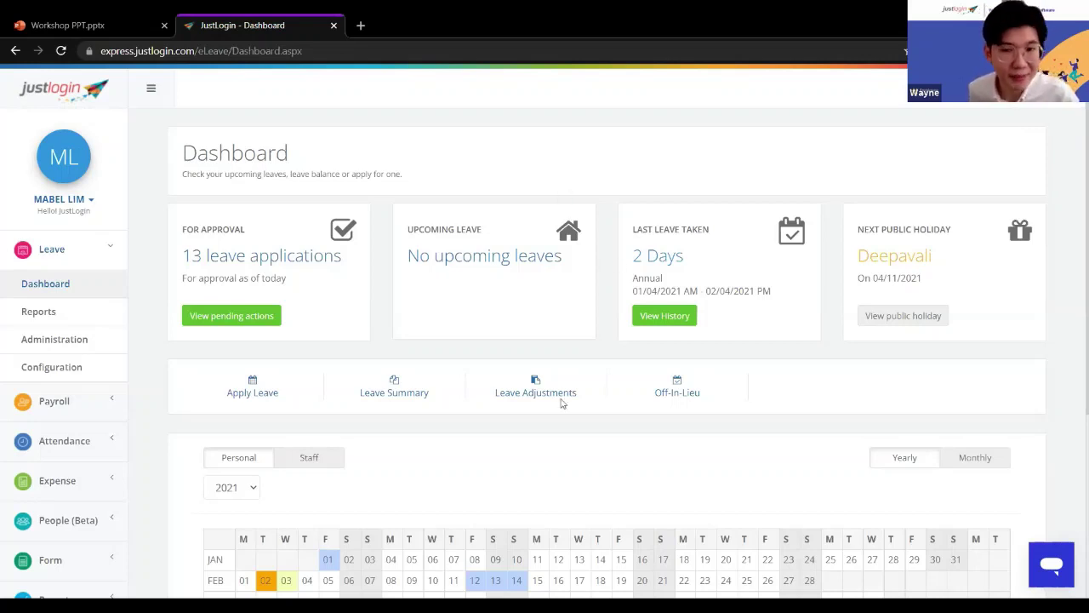
left_click(67, 250)
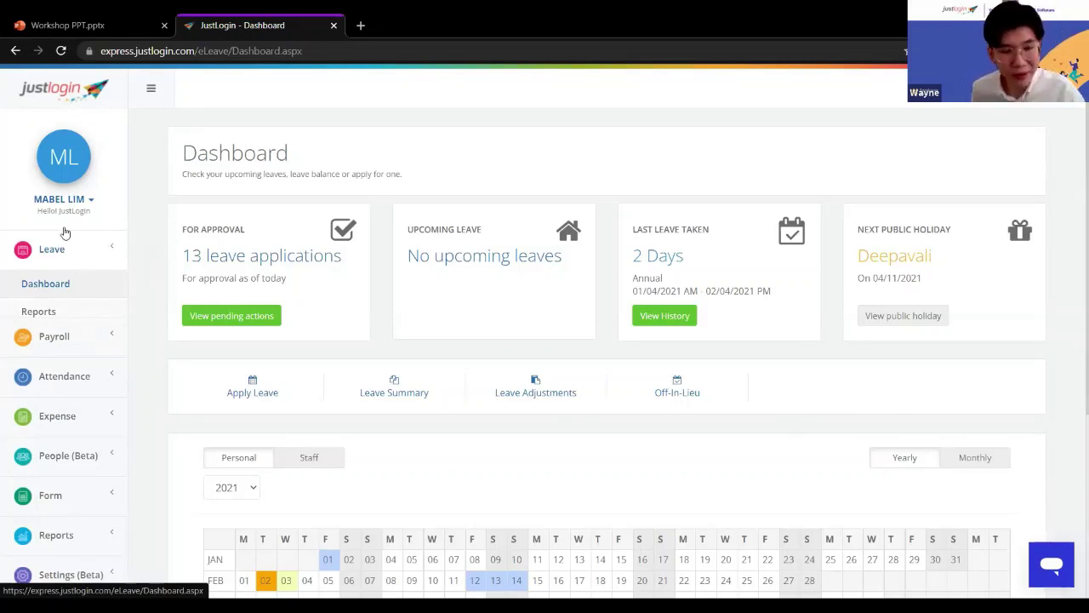
left_click(96, 284)
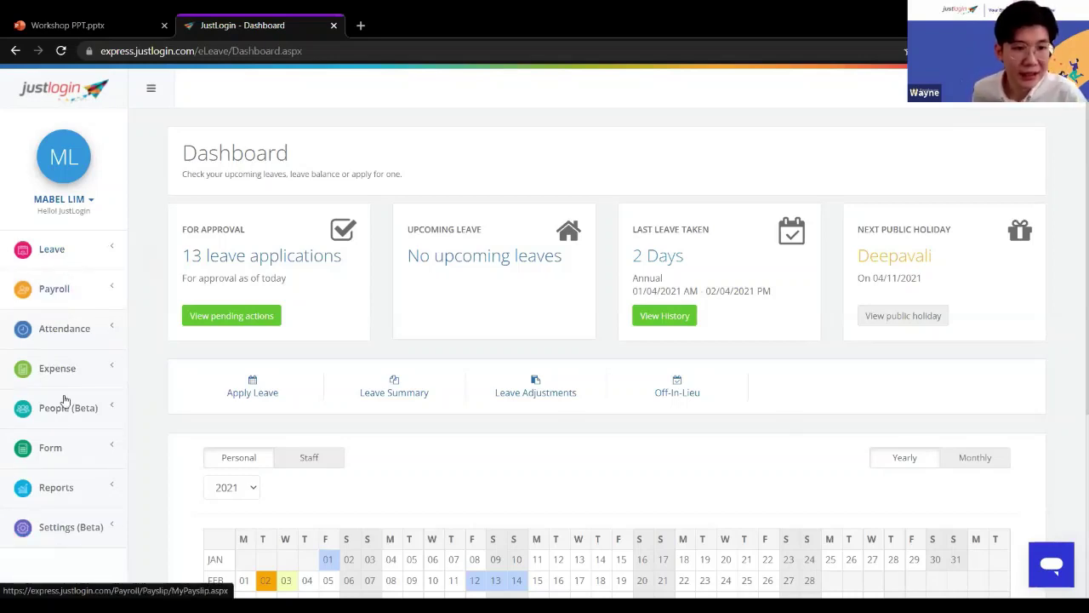
left_click(30, 260)
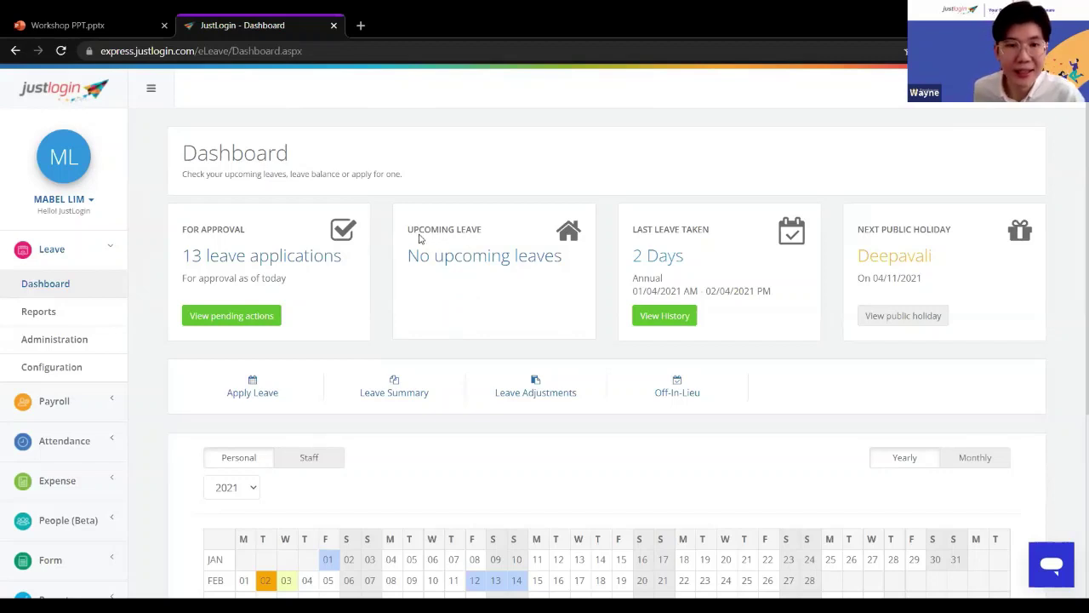
- Review the upcoming leave, last leave taken and next public holiday cards on the leave dashboard
left_click_drag(409, 235, 487, 254)
left_click(648, 254)
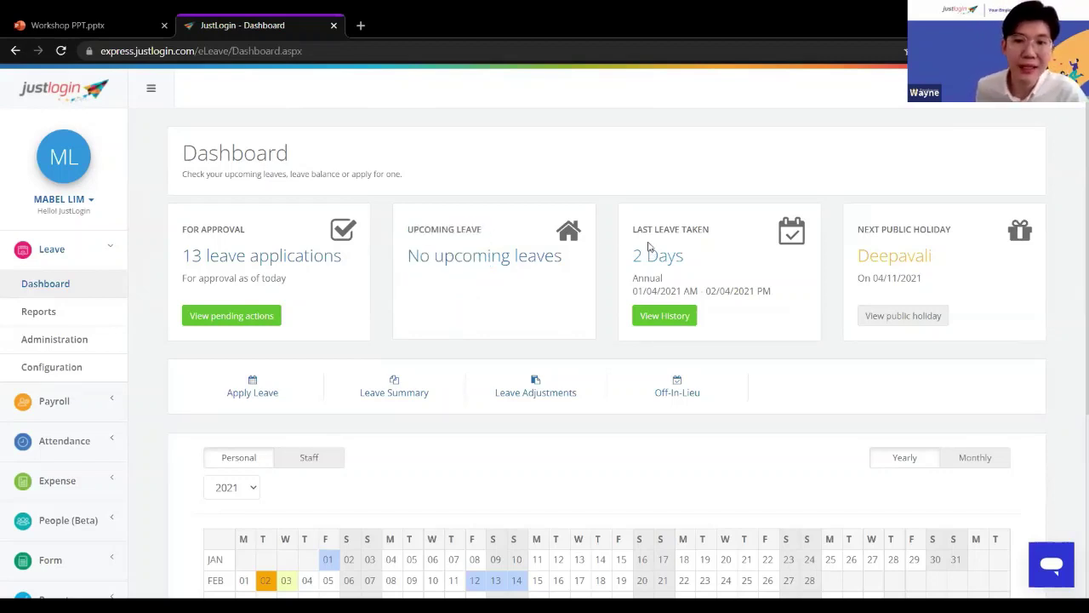
left_click_drag(633, 233, 713, 236)
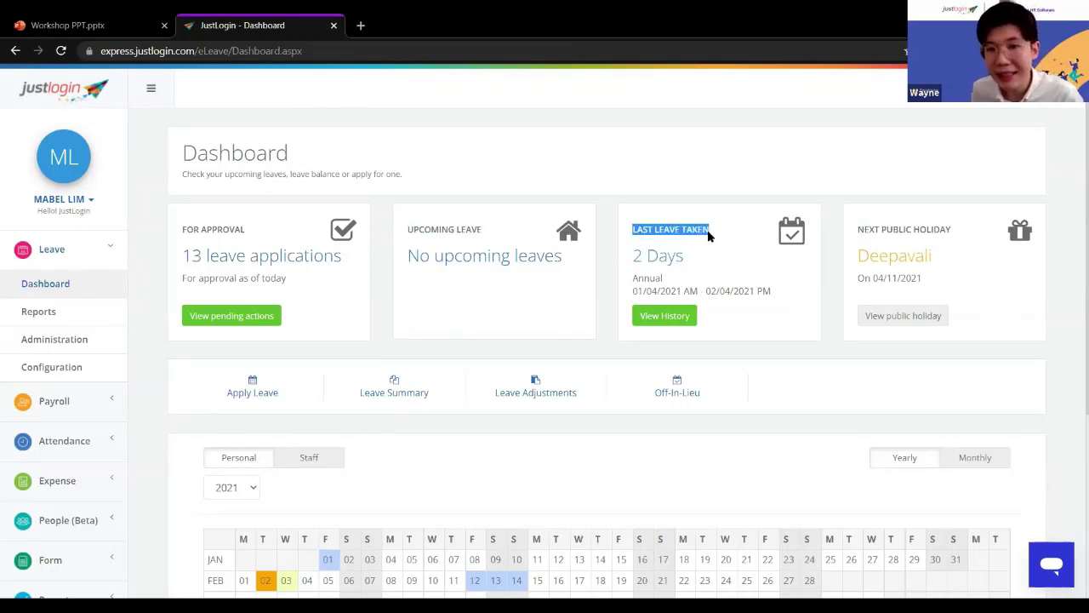
mouse_move(868, 233)
left_mouse_down()
mouse_move(903, 235)
mouse_move(859, 233)
left_mouse_up()
left_click(859, 233)
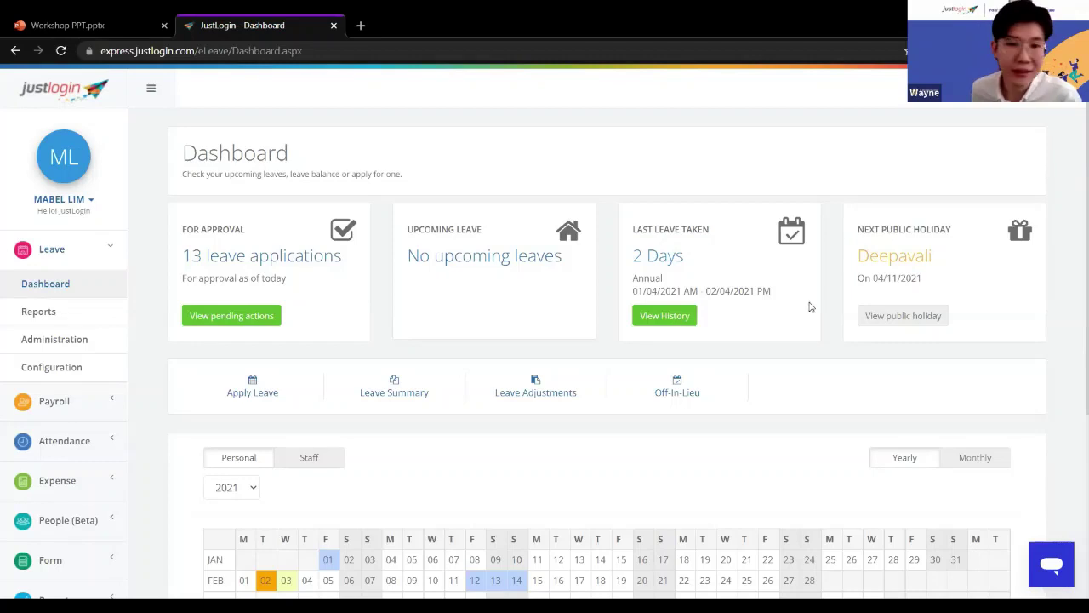
- Show the yearly leave calendar for staff and look through the employees listed under each department
scroll(562, 365, "down", 3)
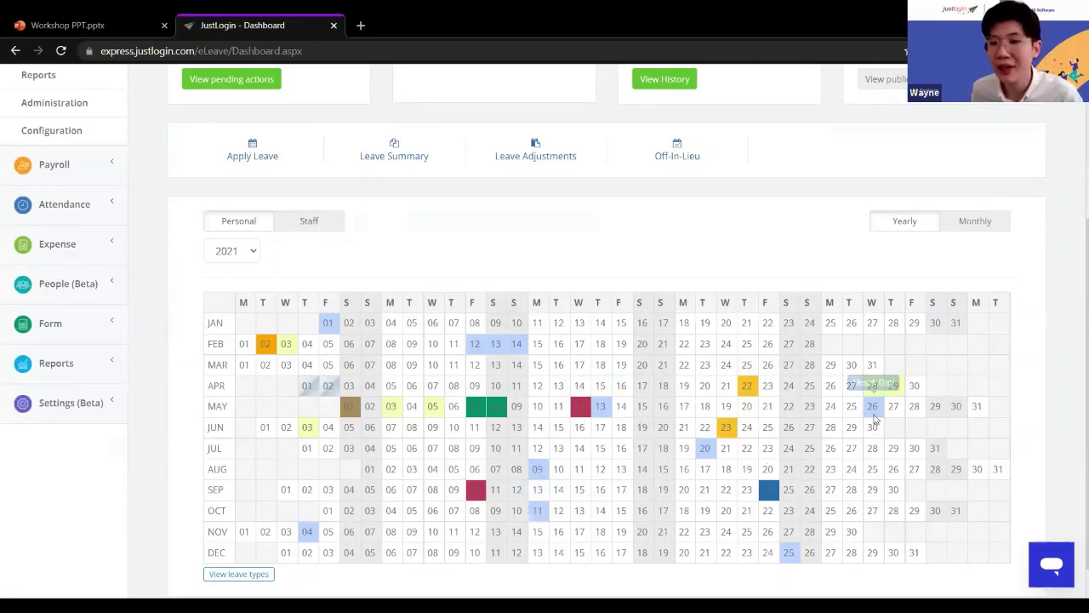
left_click(312, 225)
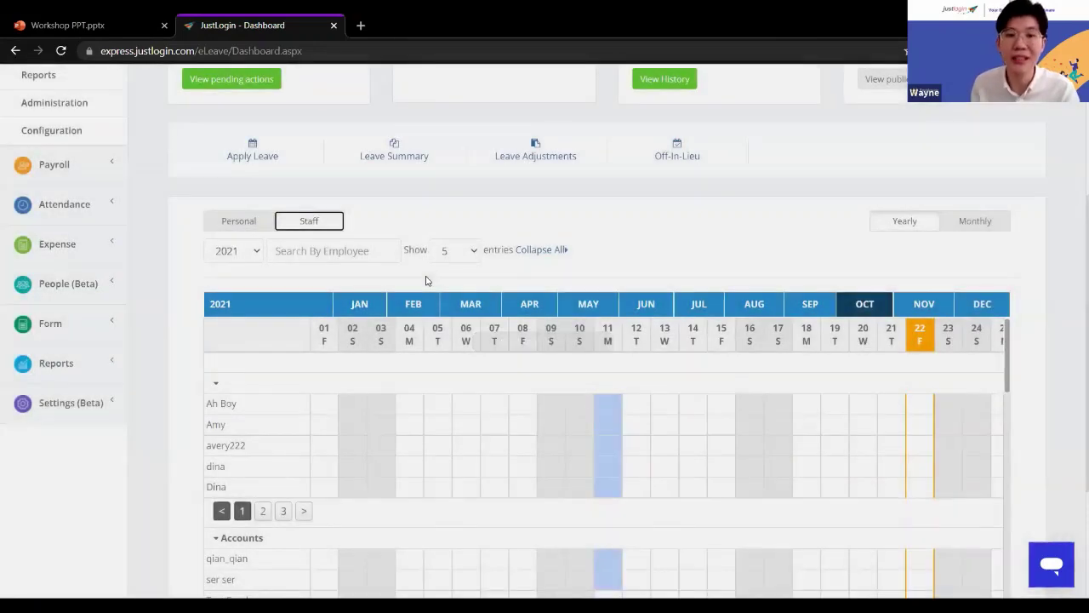
scroll(607, 271, "down", 5)
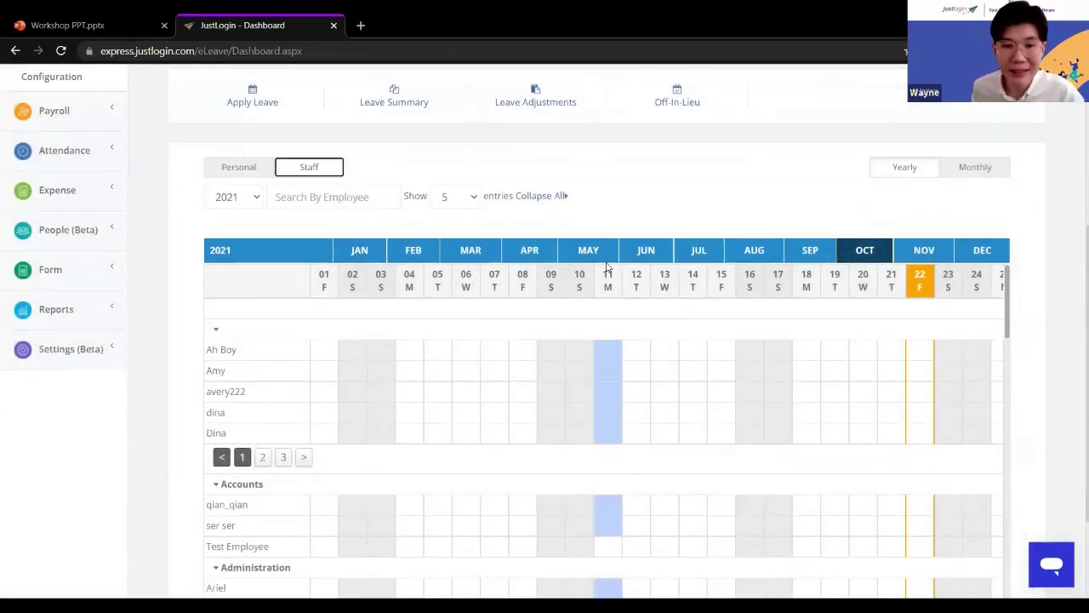
scroll(309, 360, "up", 2)
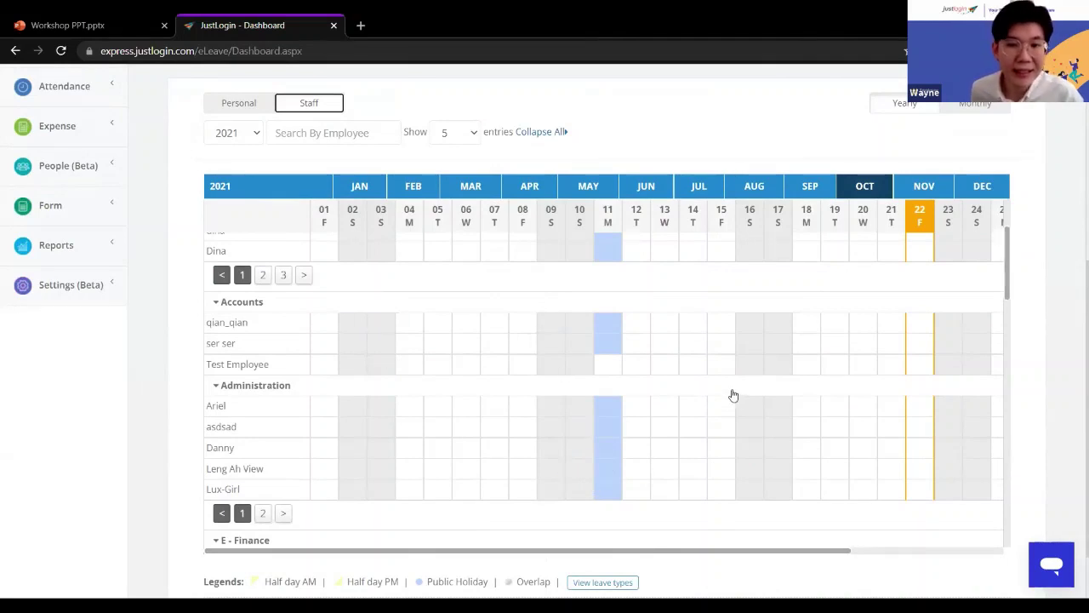
scroll(593, 259, "up", 5)
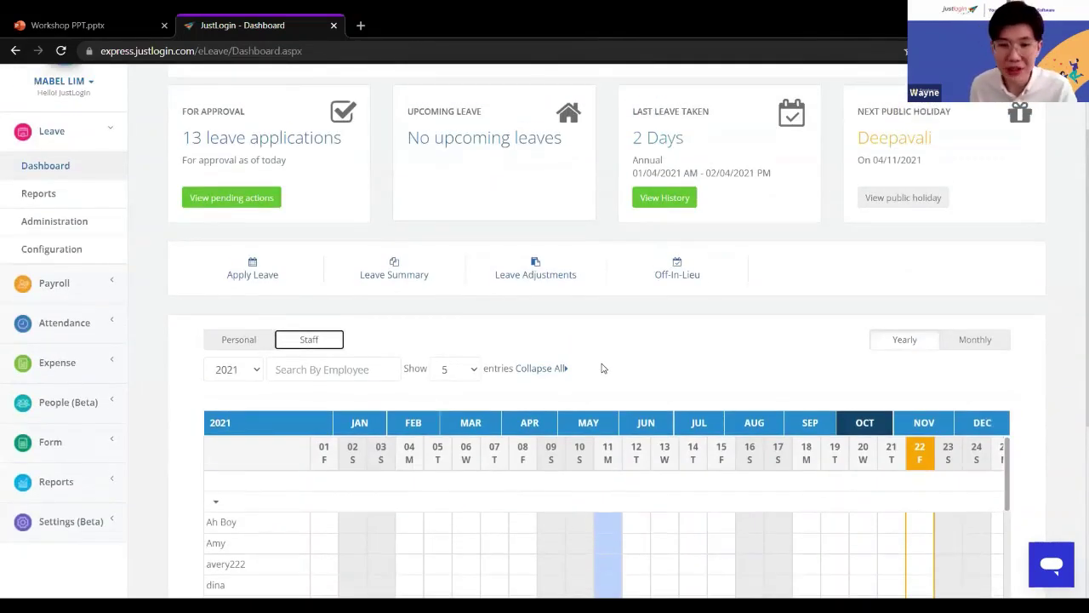
scroll(603, 367, "down", 3)
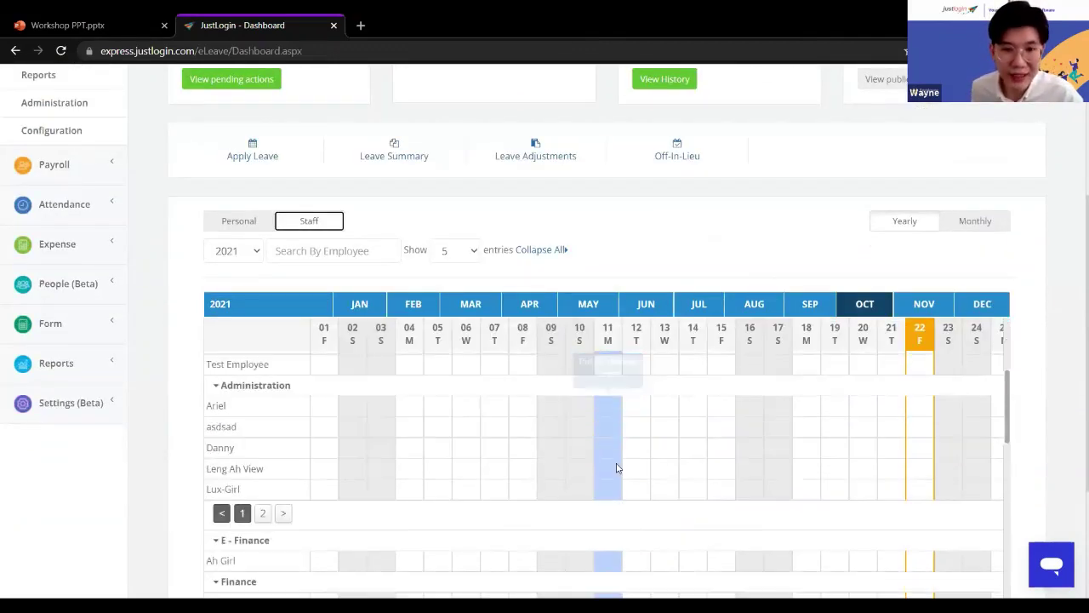
scroll(617, 467, "up", 1)
scroll(585, 337, "up", 3)
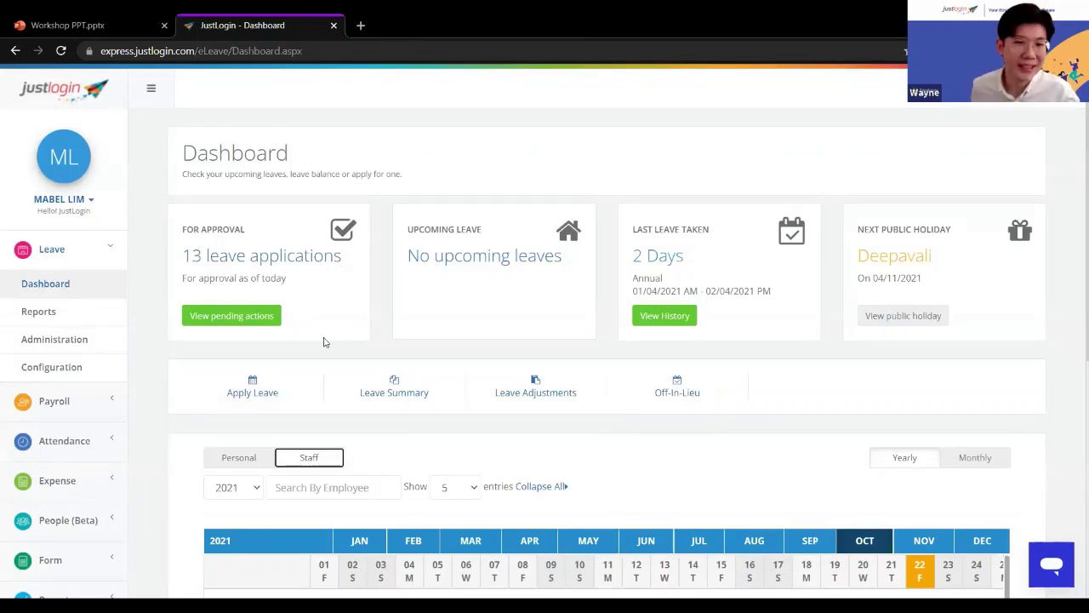
- Start a leave application with Sick as the leave type and inspect its balance chart
left_click(255, 395)
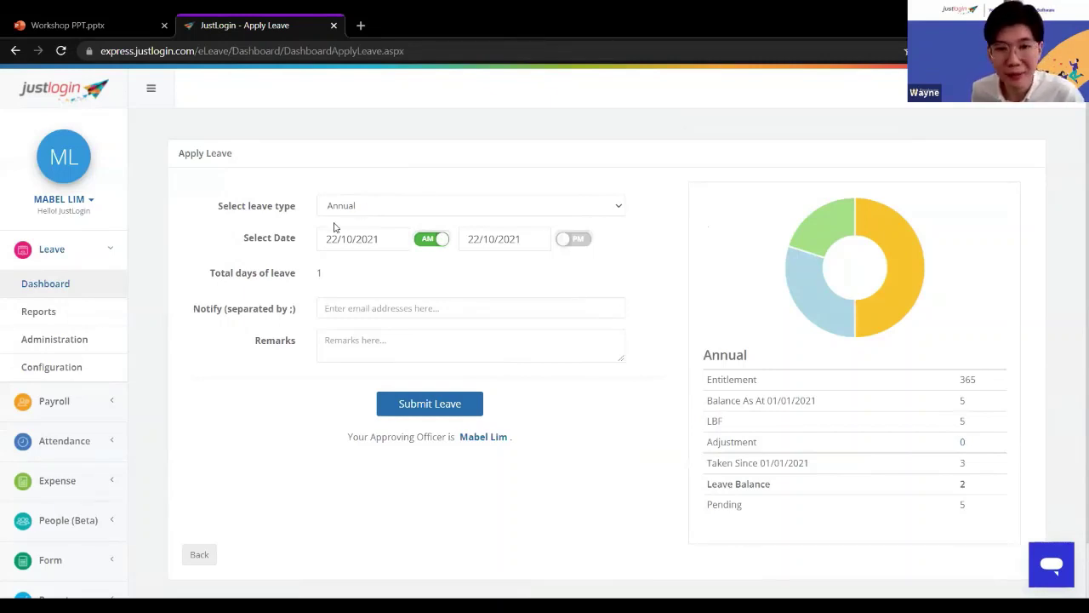
left_click(366, 207)
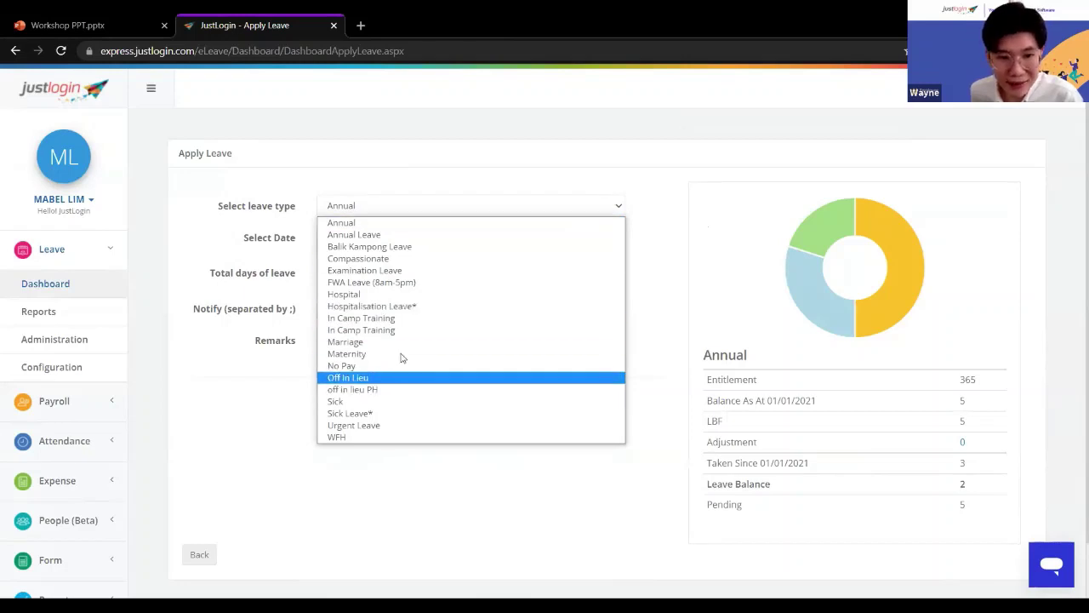
left_click(389, 400)
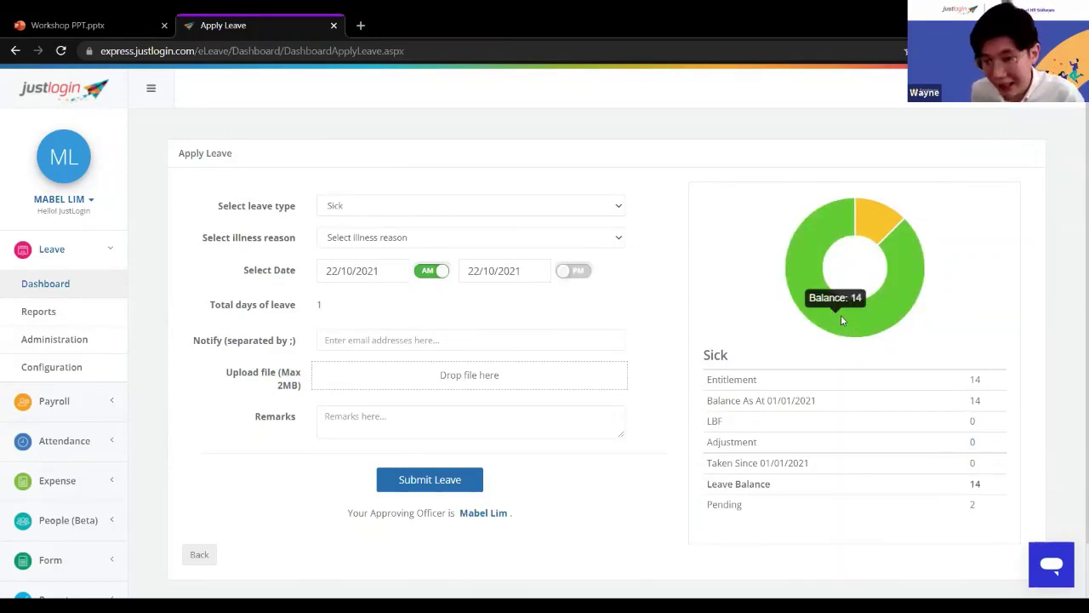
mouse_move(885, 226)
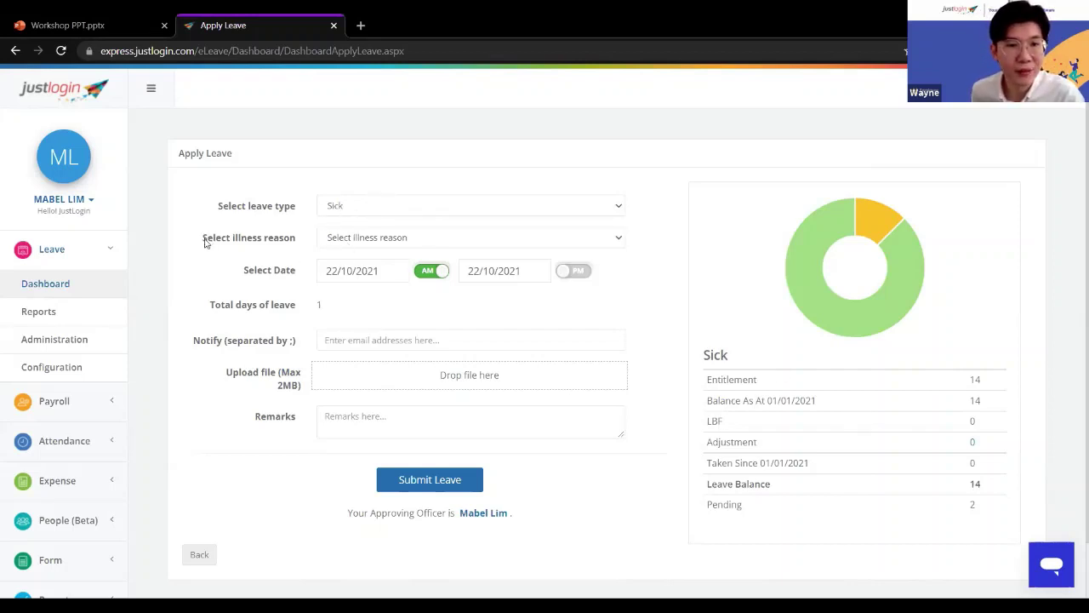
- Set the illness reason to Fever and check the start date calendar, keeping 22/10/2021
left_click_drag(205, 242, 300, 243)
left_click(300, 243)
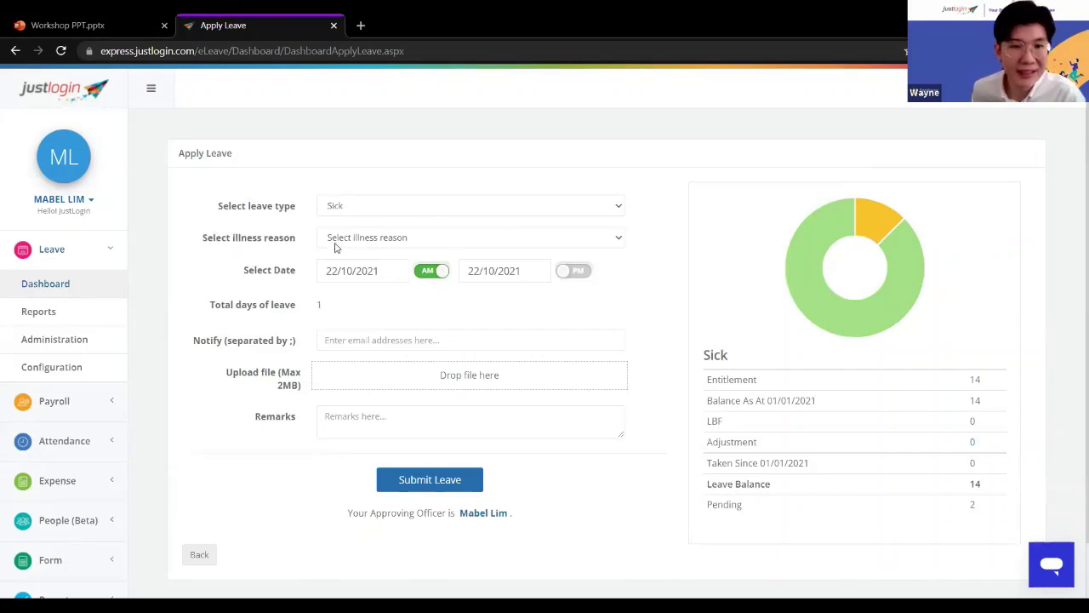
left_click(405, 232)
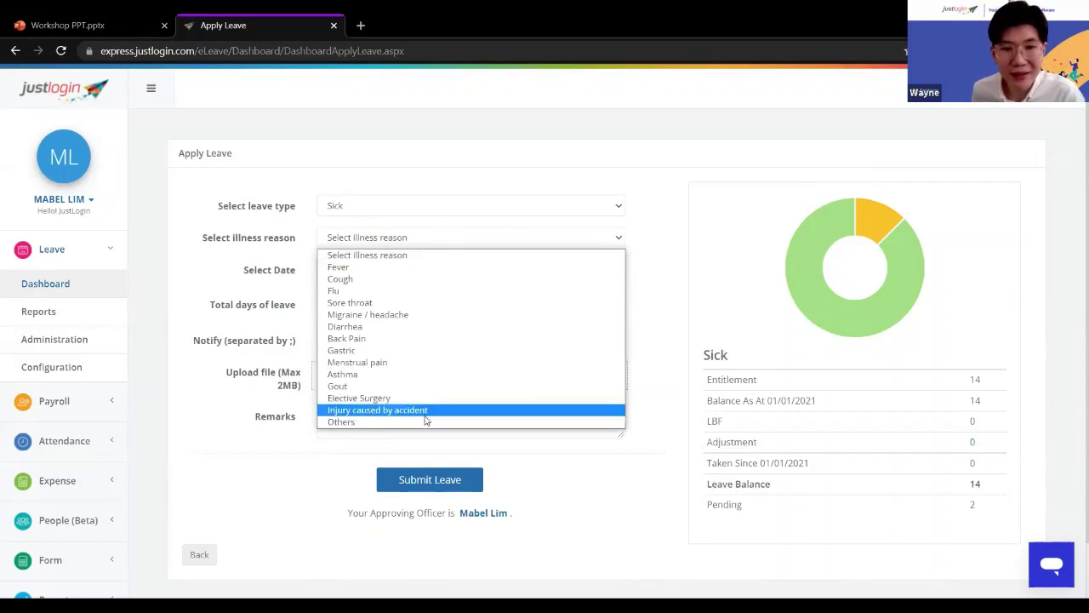
left_click(438, 268)
left_click(366, 271)
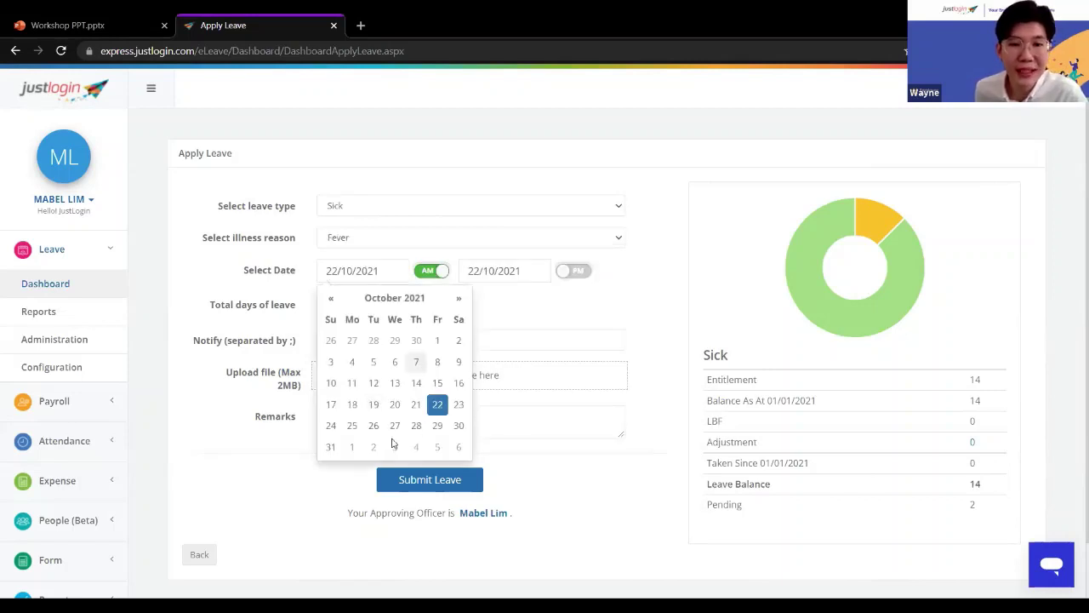
left_click(554, 305)
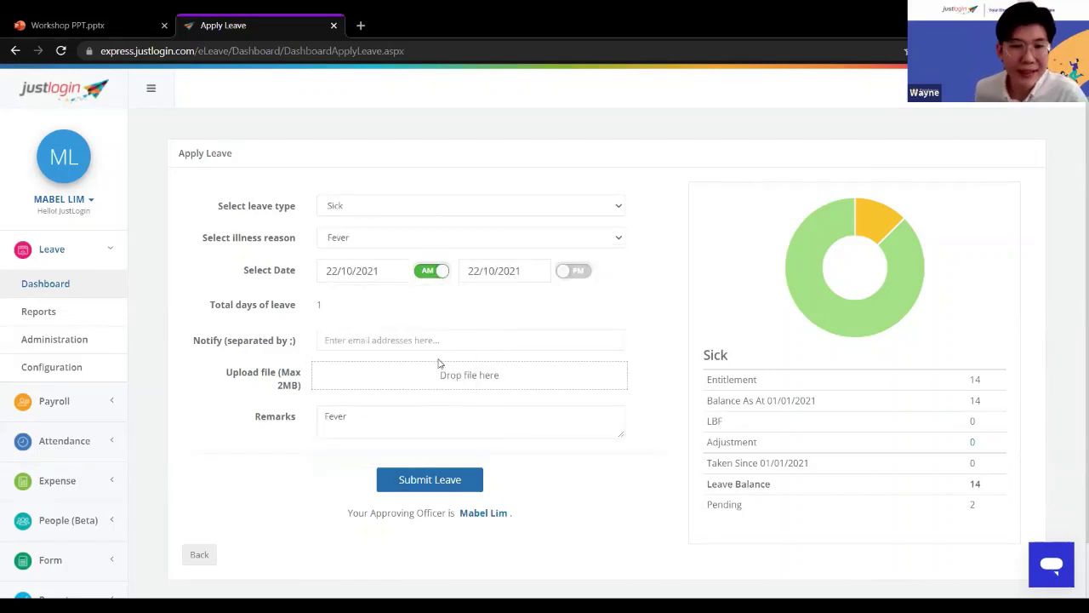
- Review the file upload and remarks fields of the sick leave application without changing them
left_click_drag(226, 373, 298, 388)
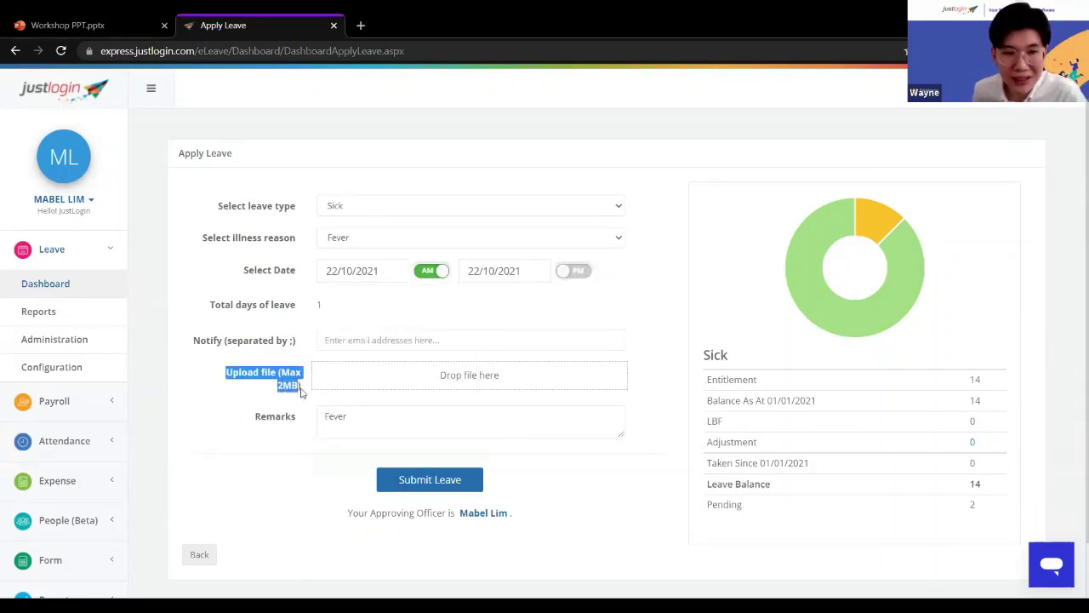
left_click(304, 393)
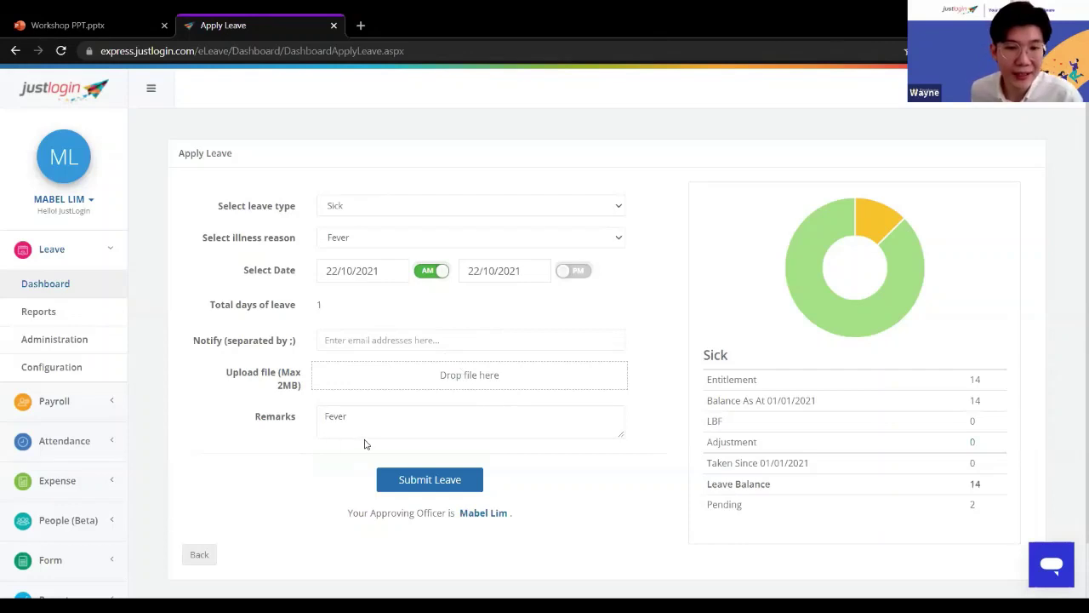
double_click(338, 416)
left_click(345, 417)
double_click(340, 417)
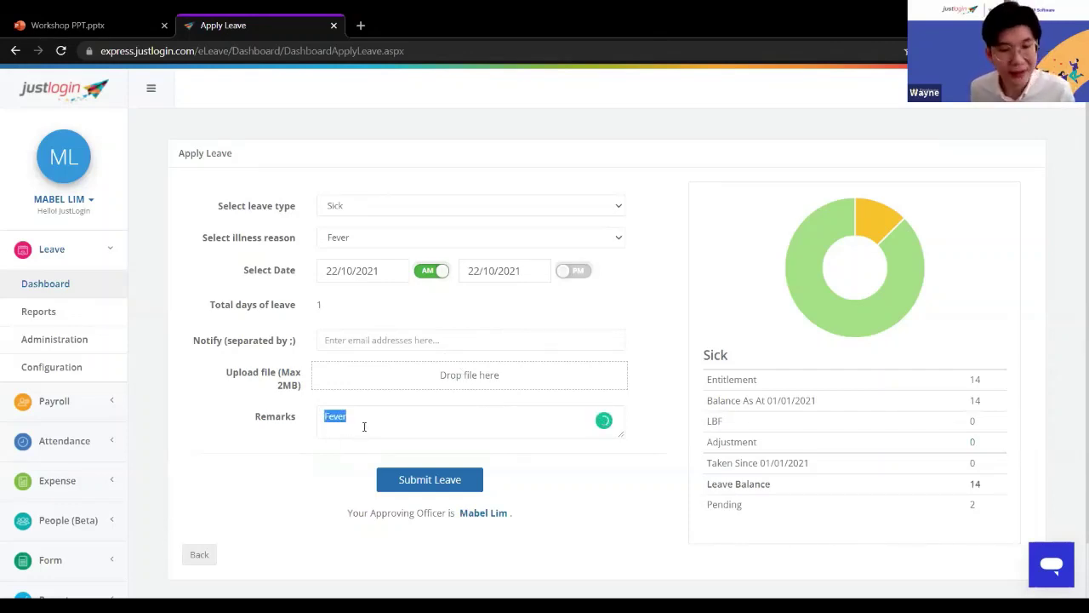
left_click(364, 426)
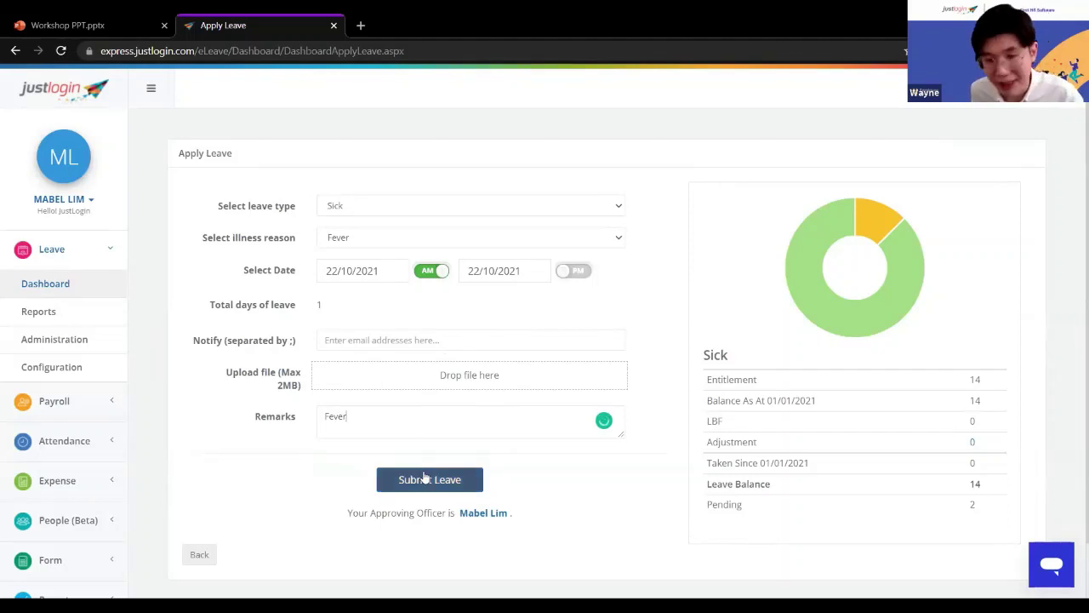
- Leave the application unsubmitted and open the leave summary to browse its leave balance widgets
left_click(89, 292)
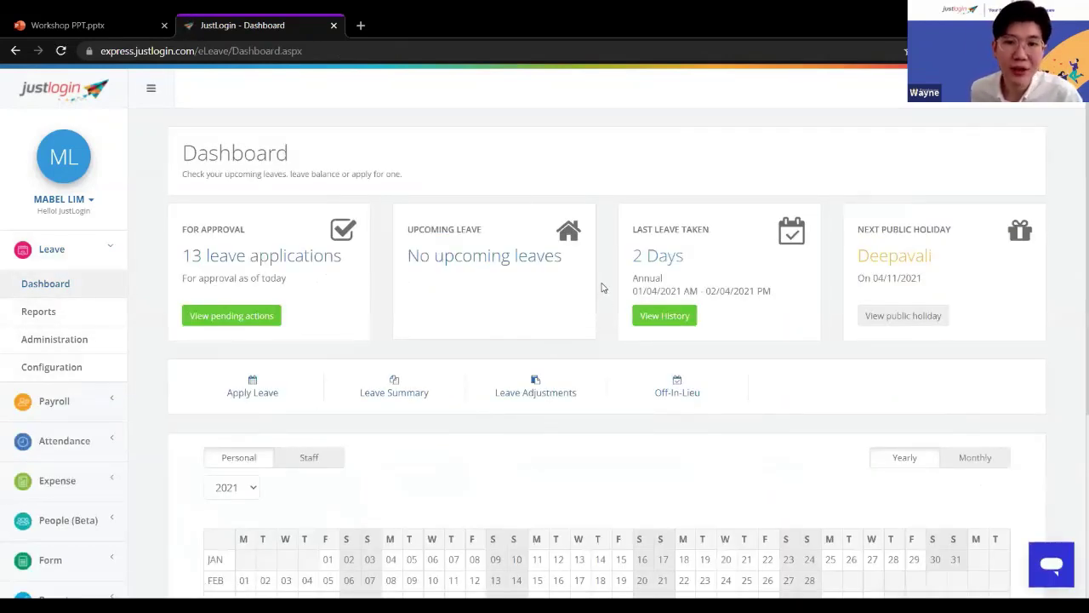
left_click(417, 412)
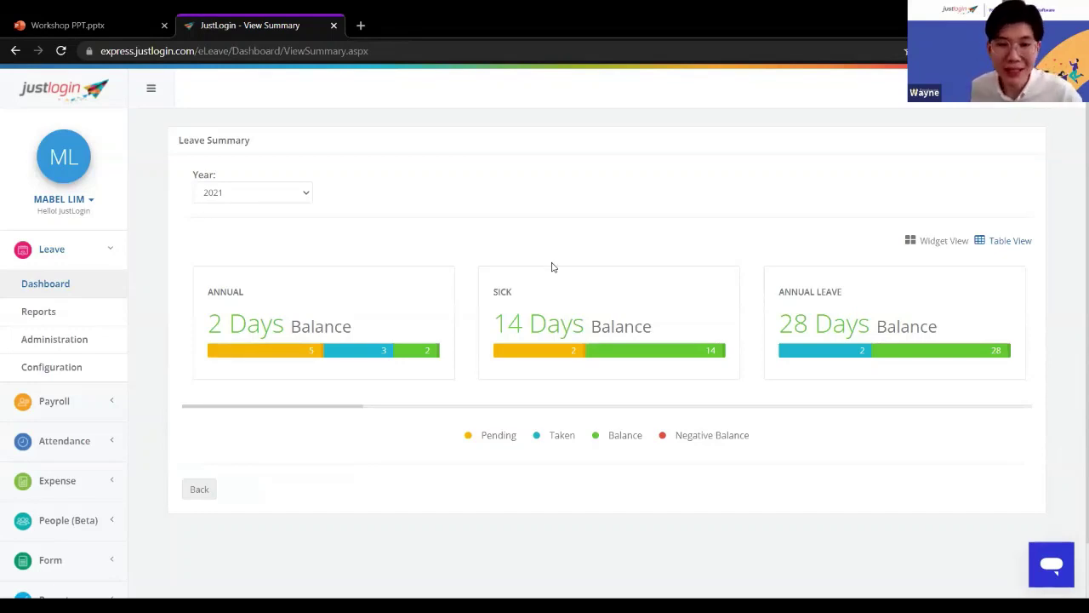
left_click_drag(325, 412, 352, 415)
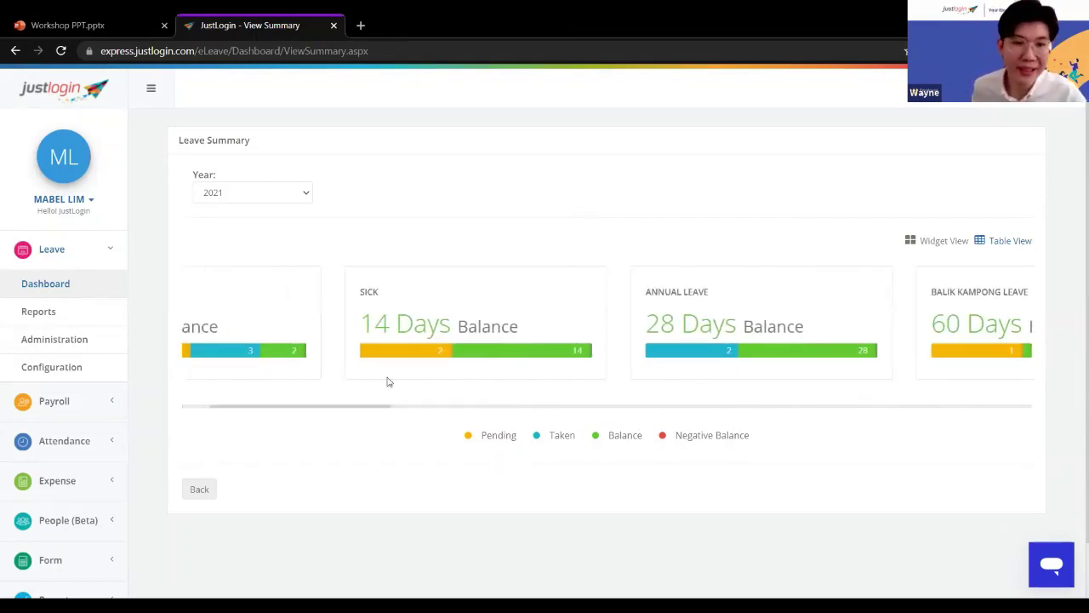
- Switch the leave summary to table view and examine the entitlements, adjustments and balances of all leave types
left_click(1011, 242)
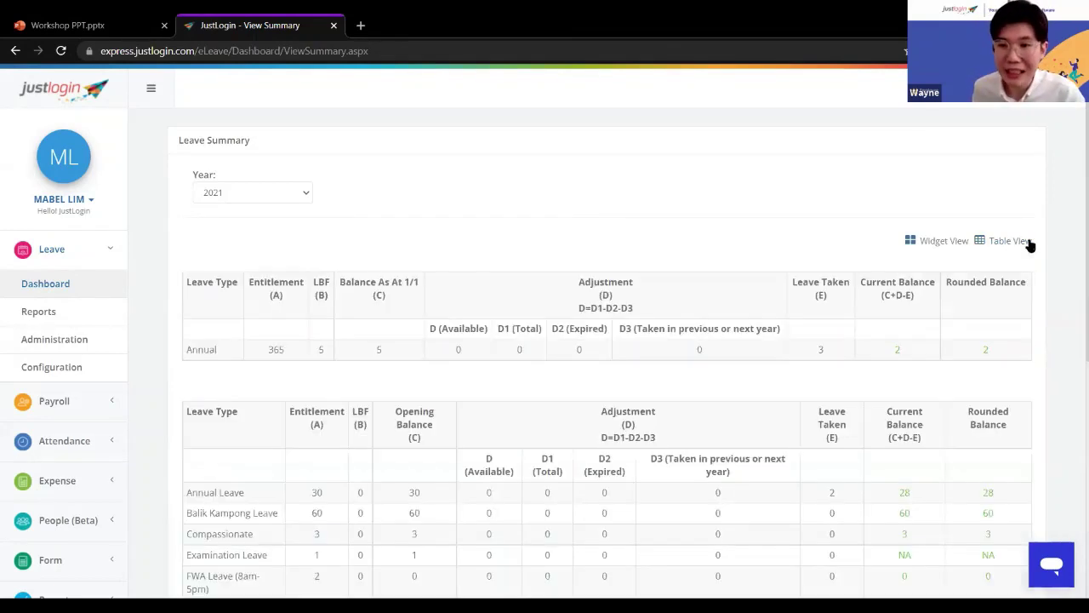
scroll(561, 255, "down", 1)
scroll(595, 340, "down", 2)
scroll(639, 397, "up", 1)
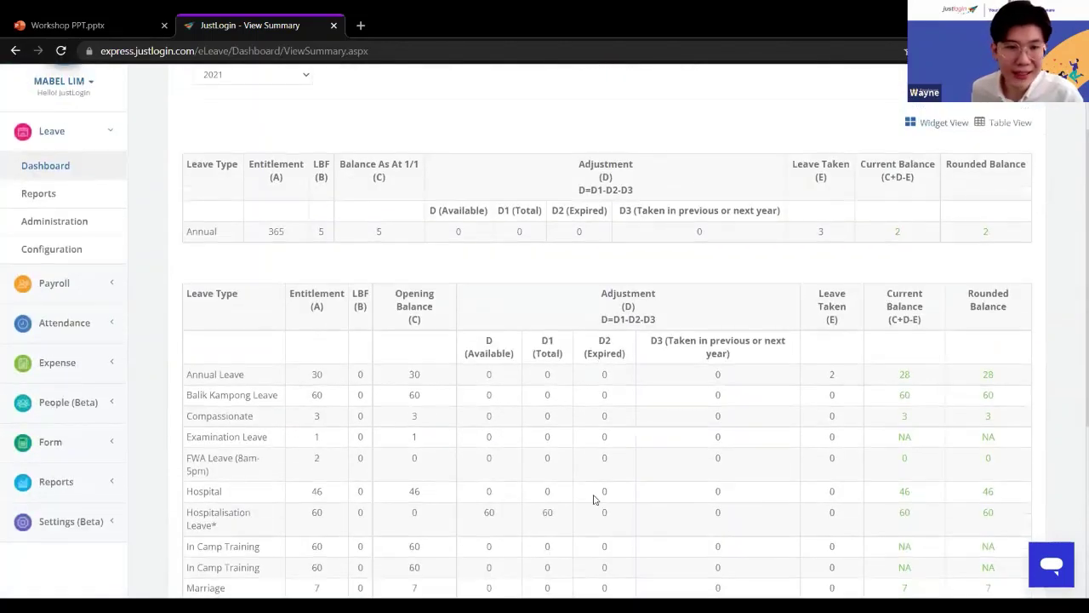
scroll(576, 348, "down", 3)
scroll(626, 397, "up", 2)
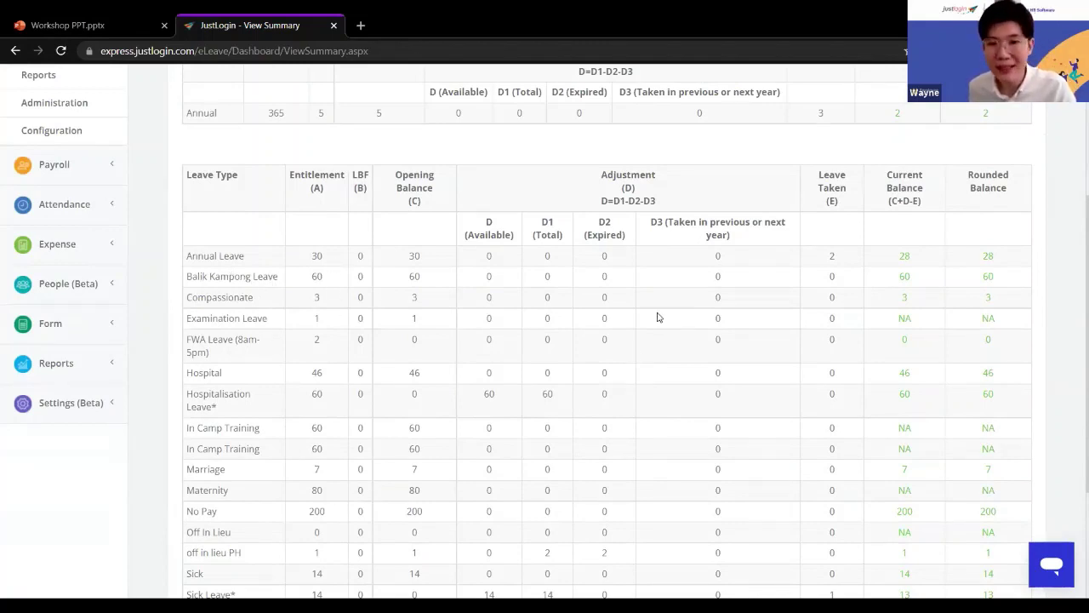
scroll(851, 363, "down", 1)
scroll(946, 377, "up", 1)
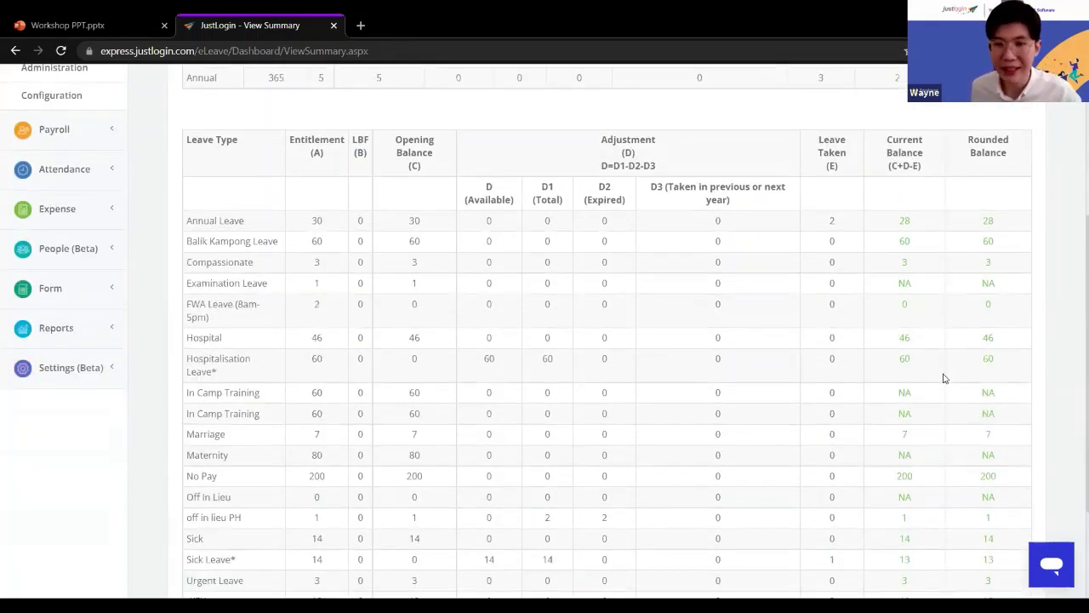
scroll(979, 511, "down", 2)
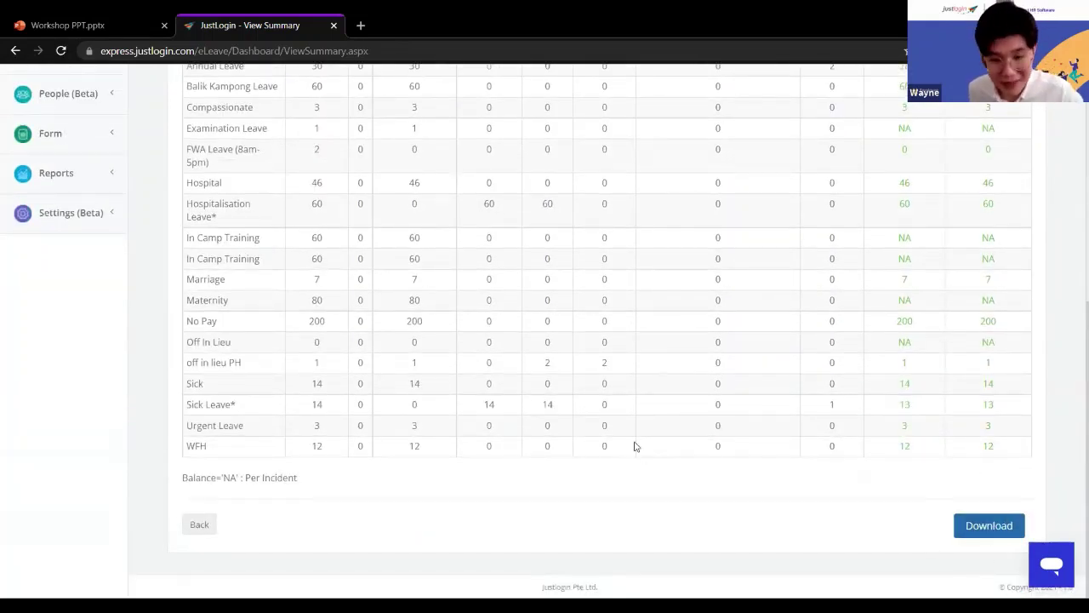
scroll(634, 438, "up", 3)
scroll(634, 436, "up", 3)
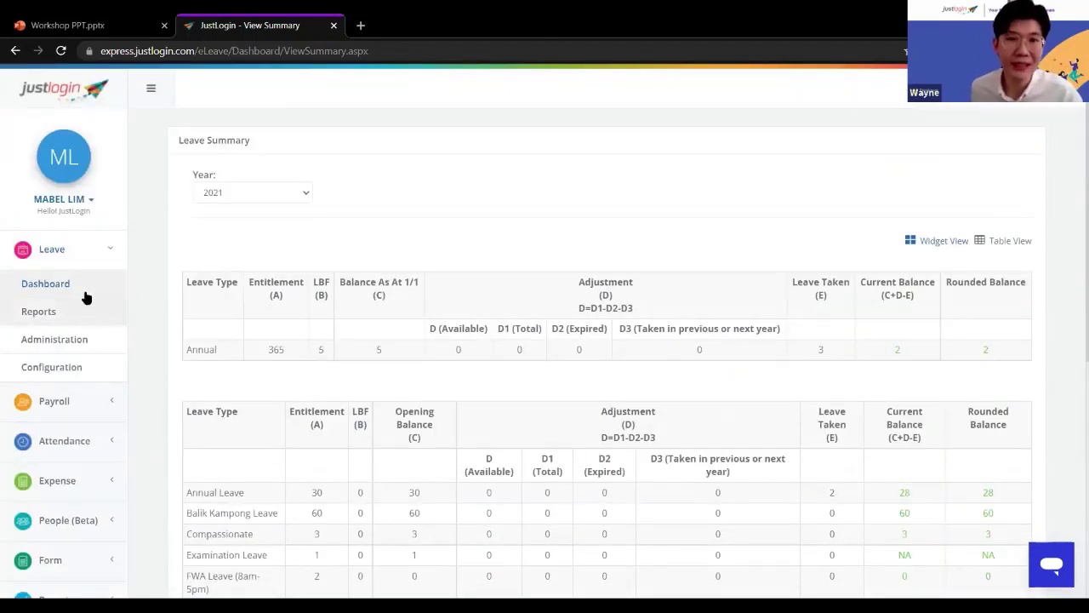
- Open the Block Leave page in the leave module's administration area
left_click(82, 340)
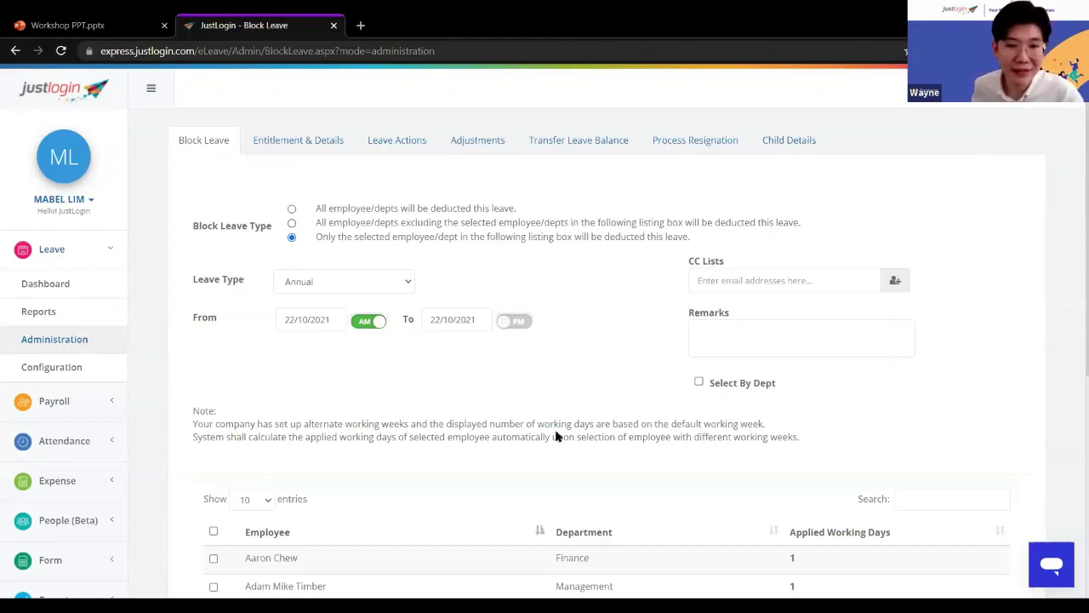
- Limit the block leave to only the selected employee/dept and select the third and fourth employees in the list
scroll(555, 433, "down", 1)
scroll(425, 332, "up", 1)
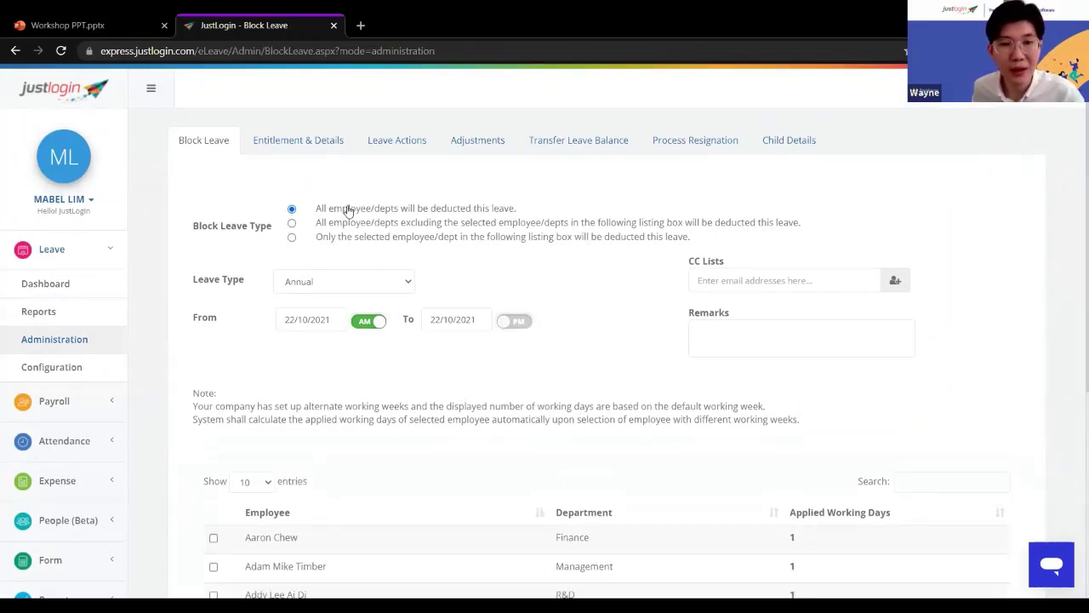
left_click_drag(355, 237, 458, 238)
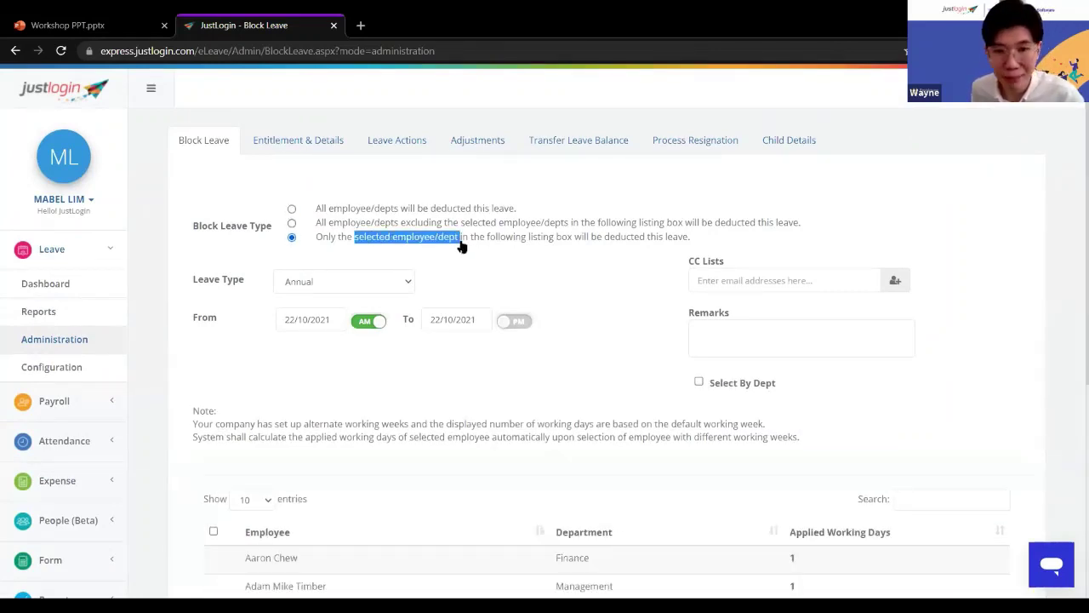
left_click(460, 248)
scroll(433, 292, "down", 2)
scroll(405, 335, "down", 2)
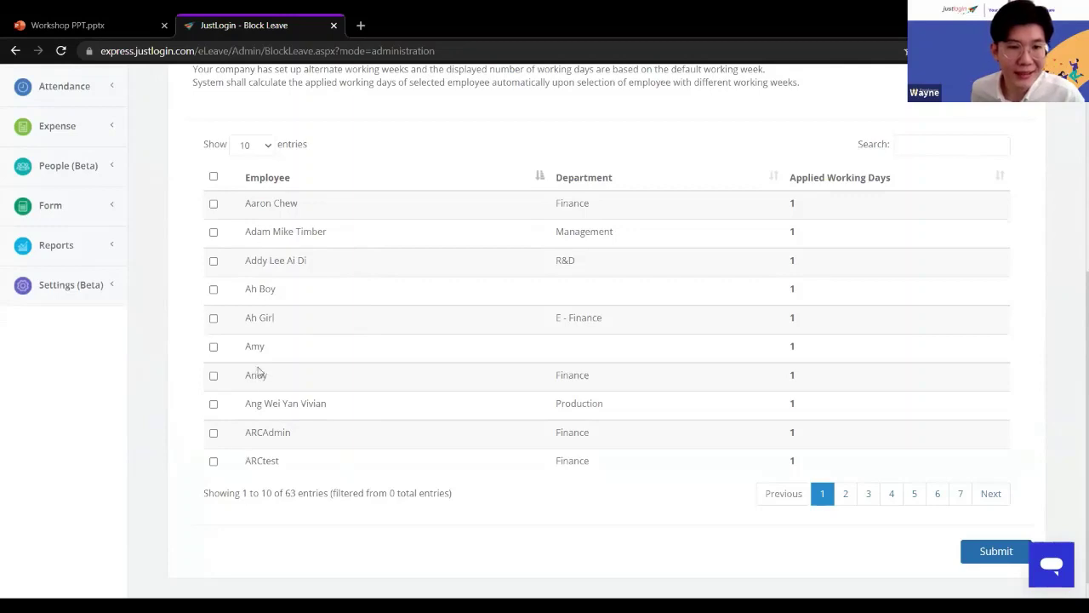
left_click(213, 289)
left_click(214, 262)
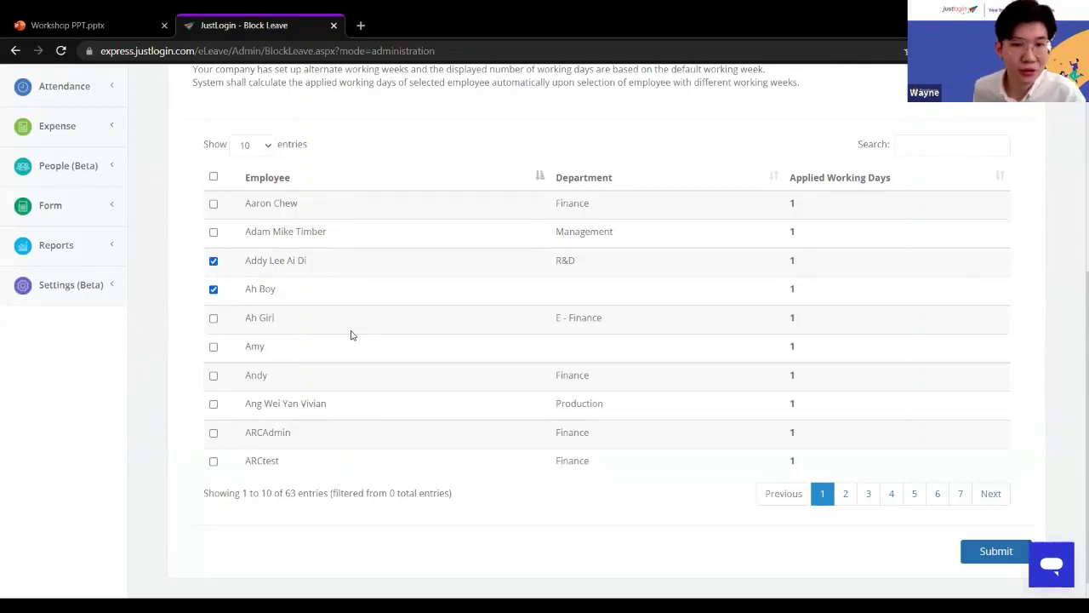
- Review the block leave form's leave type choices, start and end dates, CC and remarks fields and submission area, keeping the values
scroll(374, 374, "up", 4)
scroll(399, 462, "down", 2)
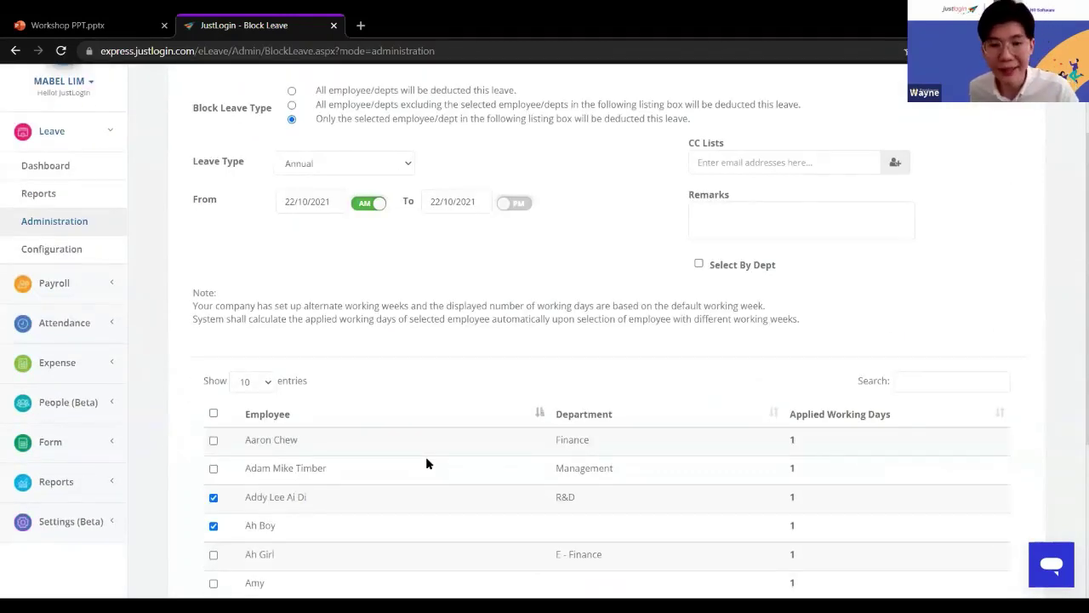
scroll(571, 484, "up", 2)
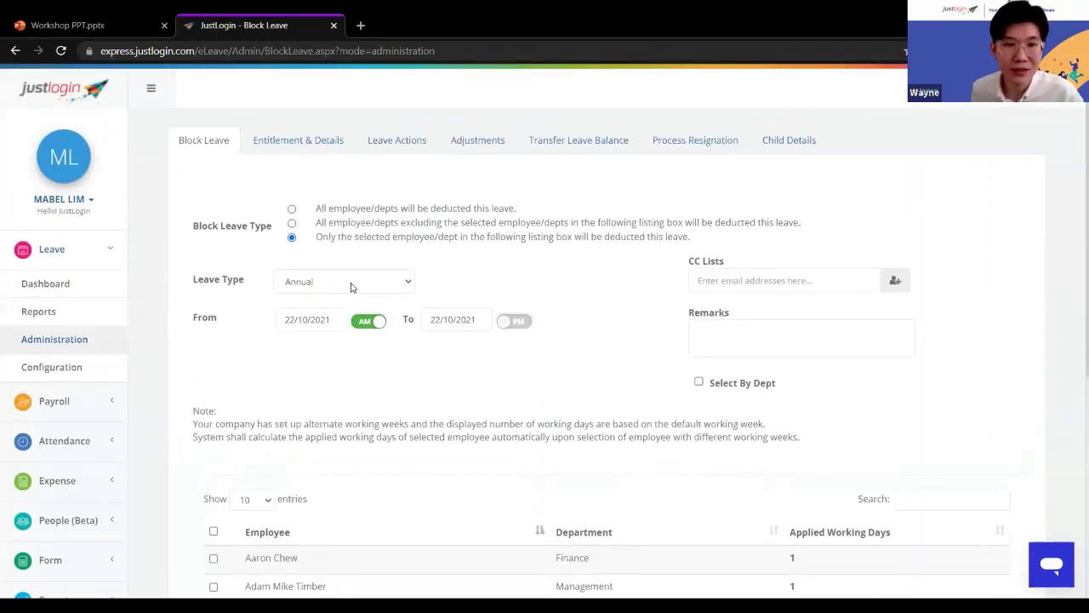
left_click(351, 287)
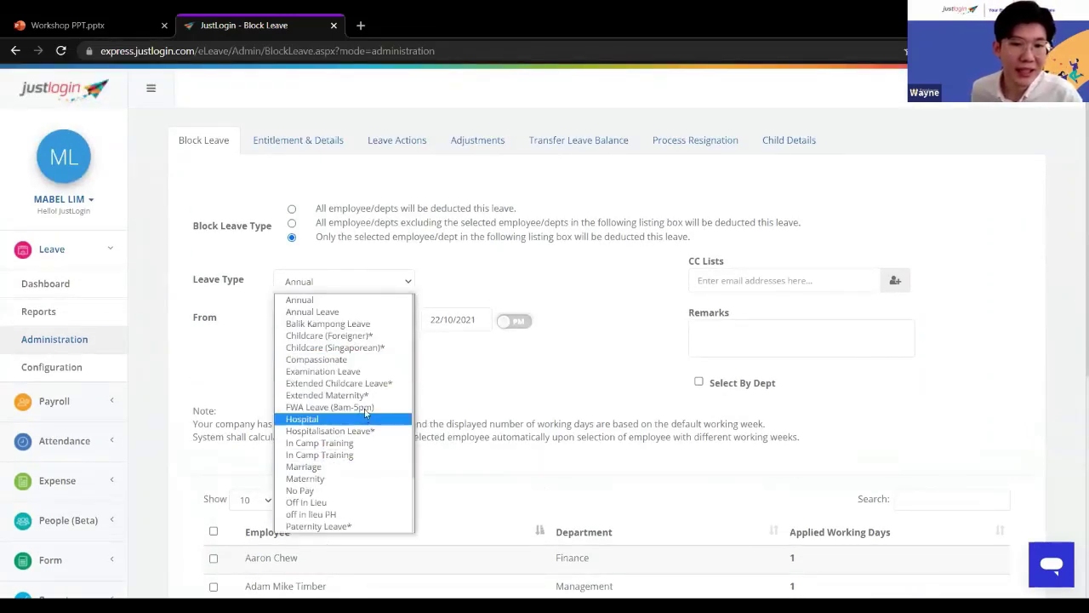
left_click(515, 389)
left_click(306, 320)
left_click(458, 320)
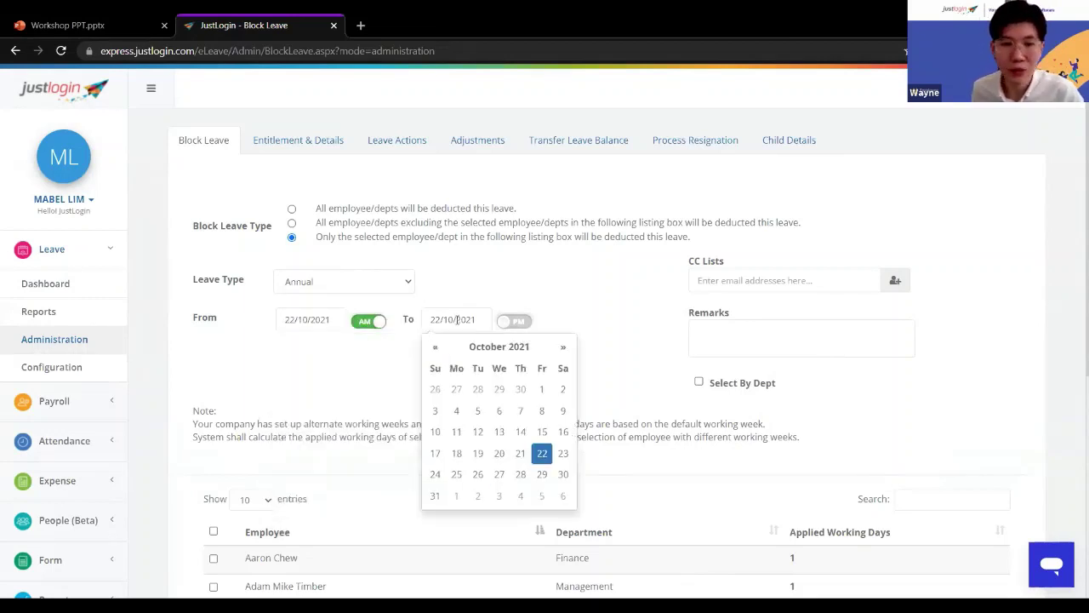
left_click(666, 350)
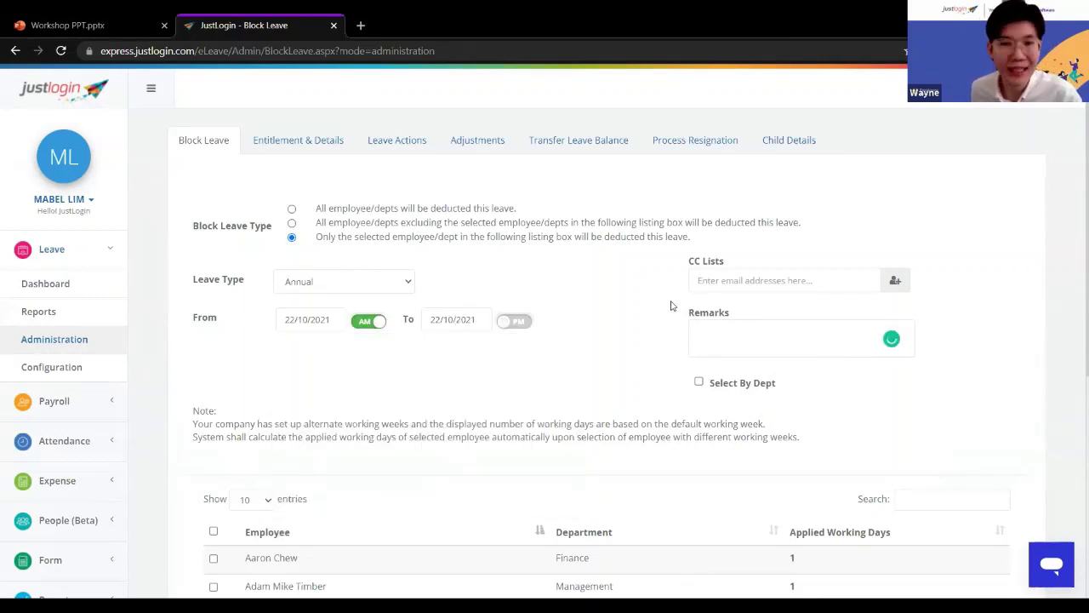
scroll(713, 327, "down", 5)
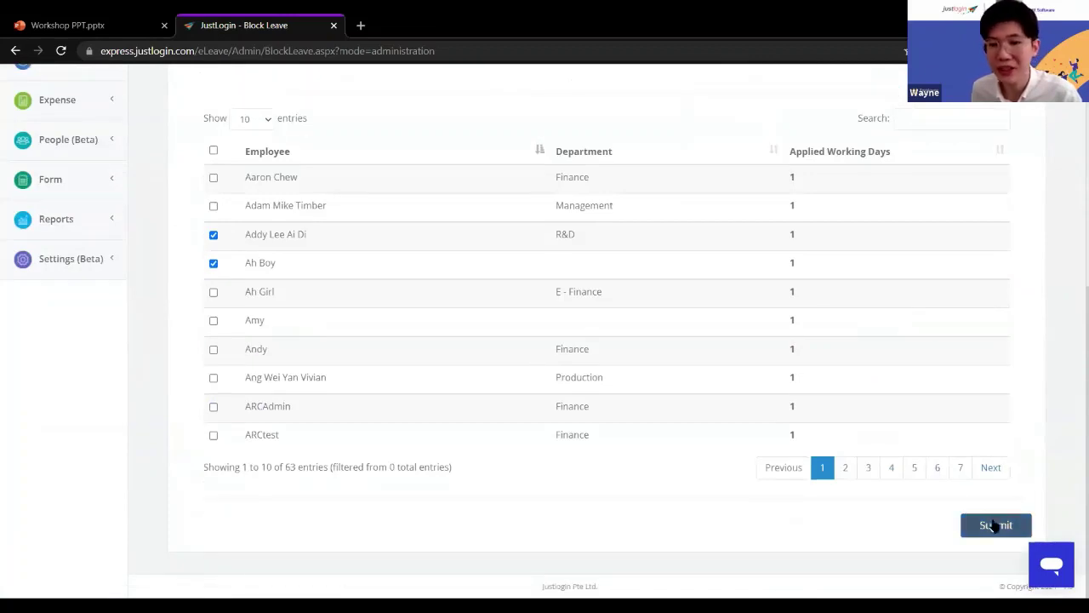
left_click(987, 525)
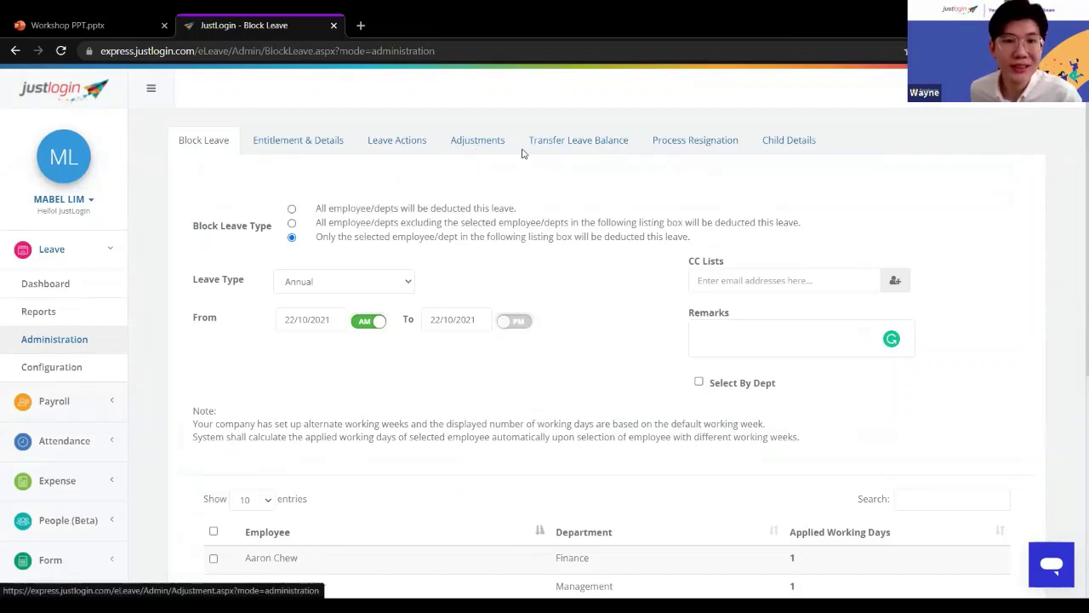
- Open the leave Adjustments page and set the adjustment's leave type to off in lieu PH
left_click(486, 141)
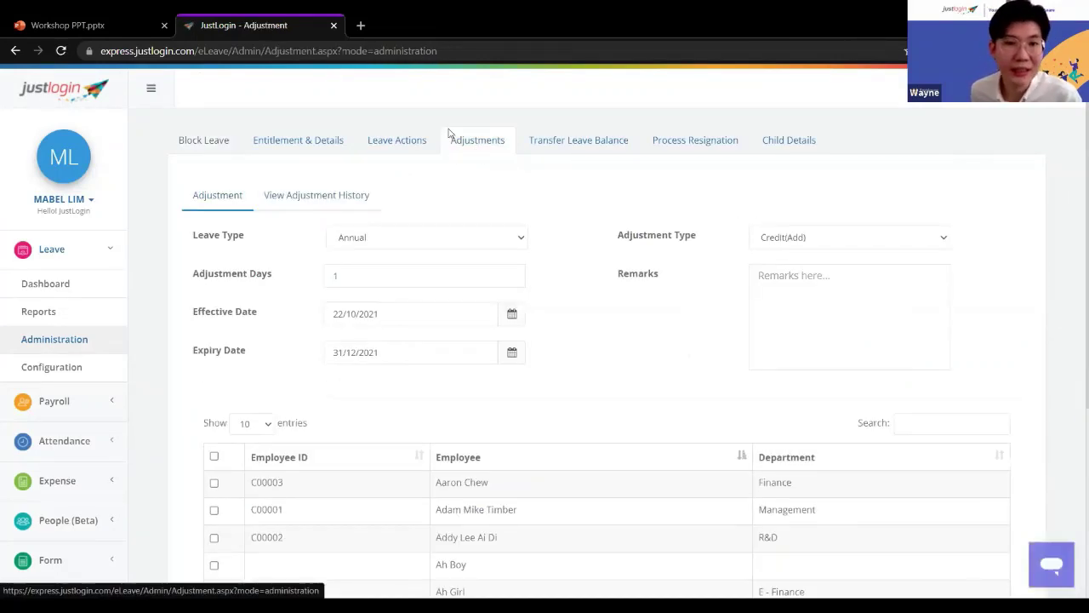
scroll(572, 326, "up", 2)
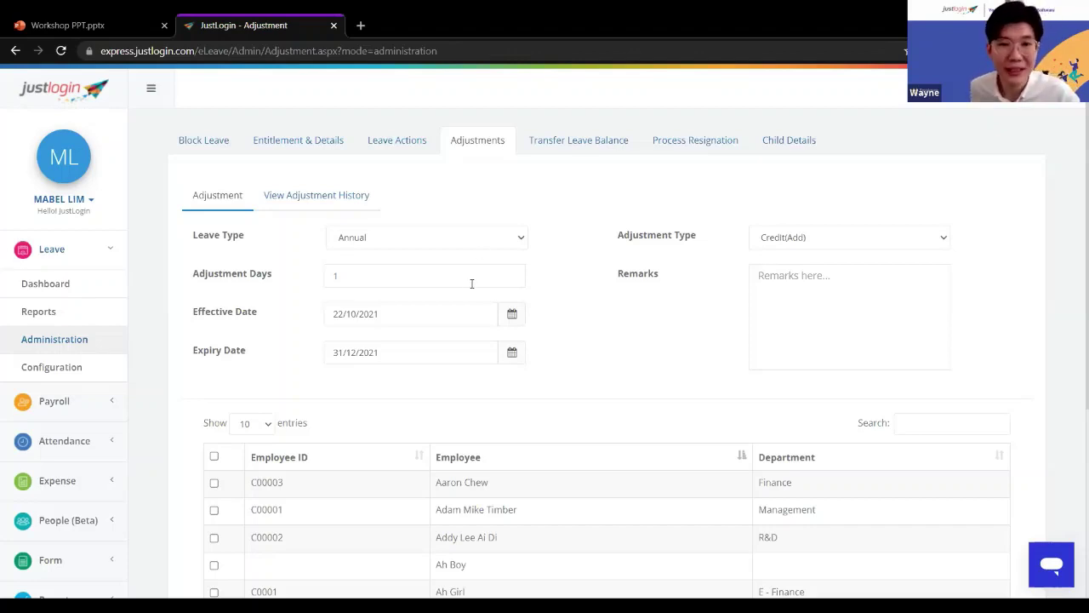
left_click(429, 248)
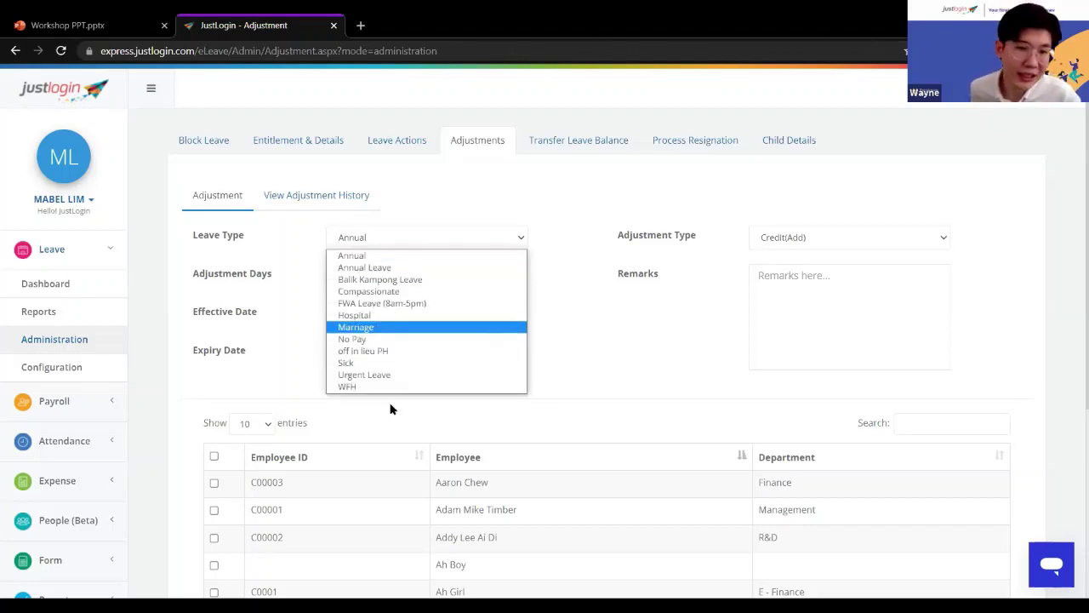
left_click(435, 350)
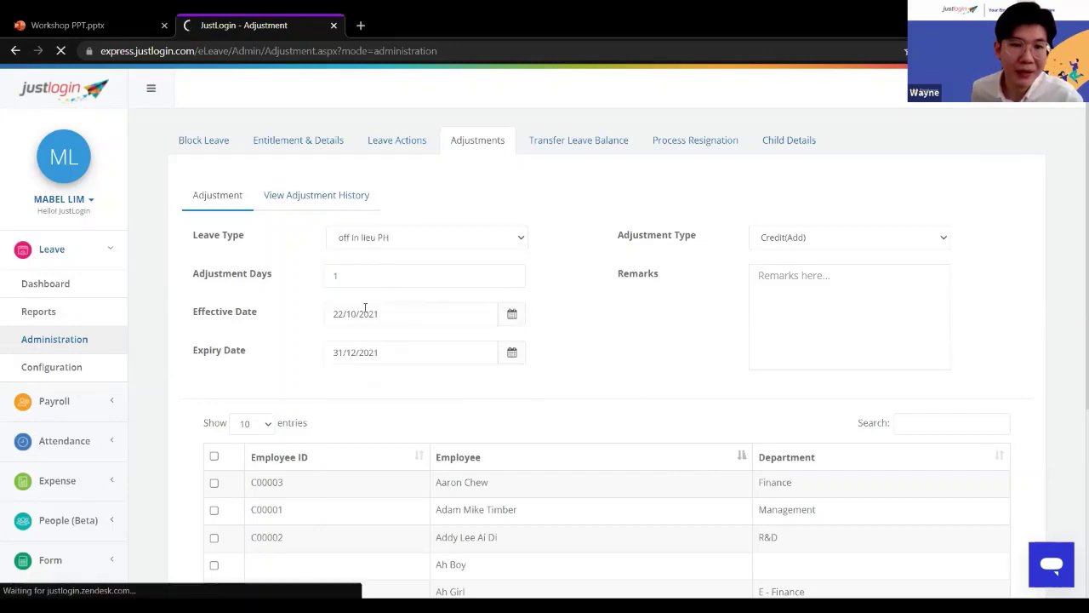
- Review the adjustment days, effective date, adjustment type options, remarks and expiry date without changing them
left_click(402, 277)
left_click(431, 311)
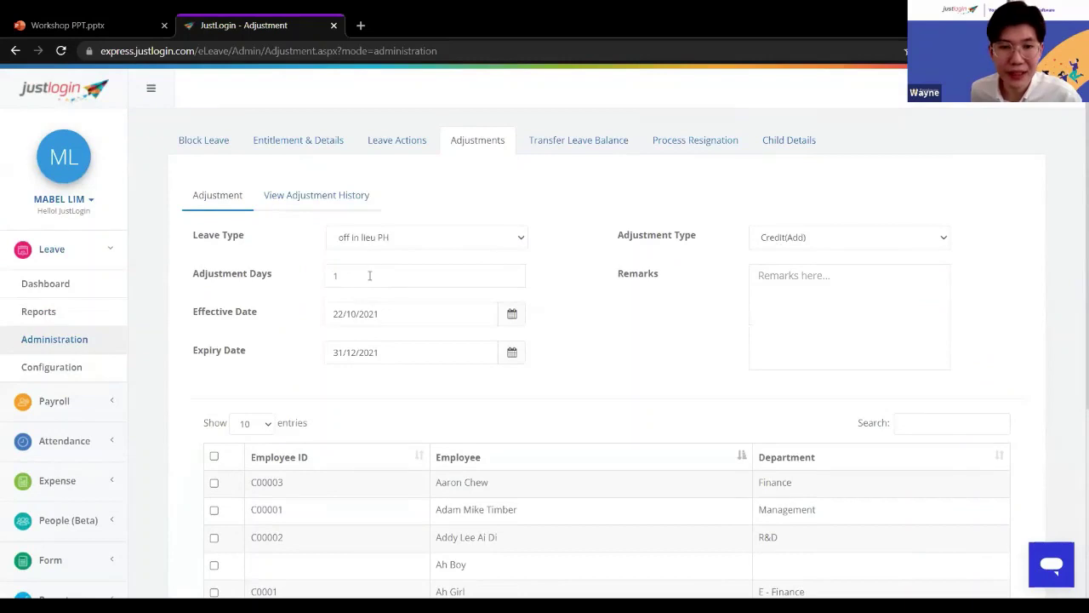
left_click(768, 238)
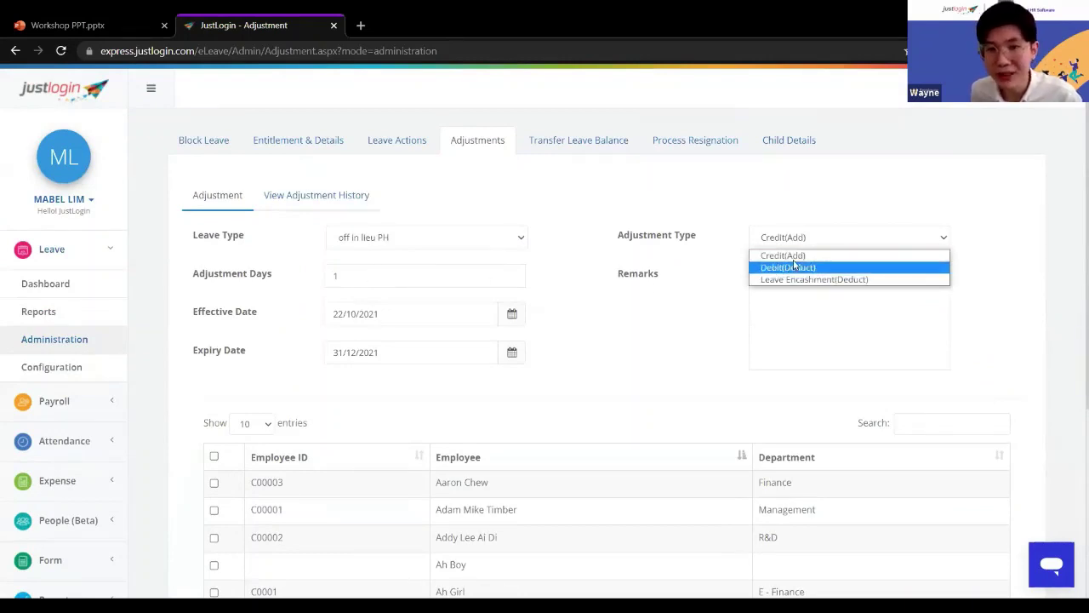
left_click(702, 321)
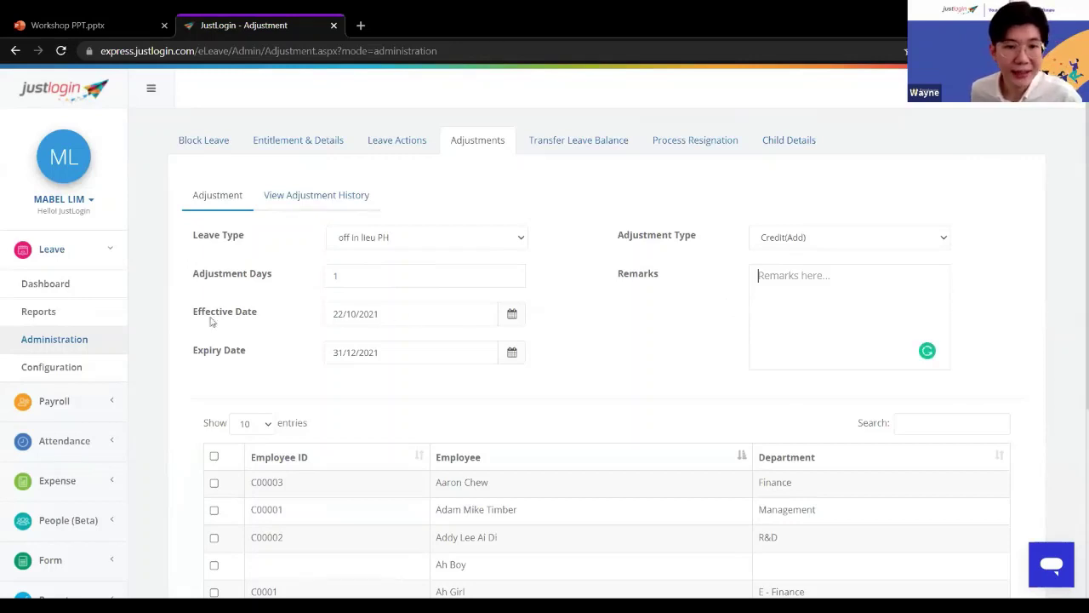
left_click_drag(195, 354, 246, 356)
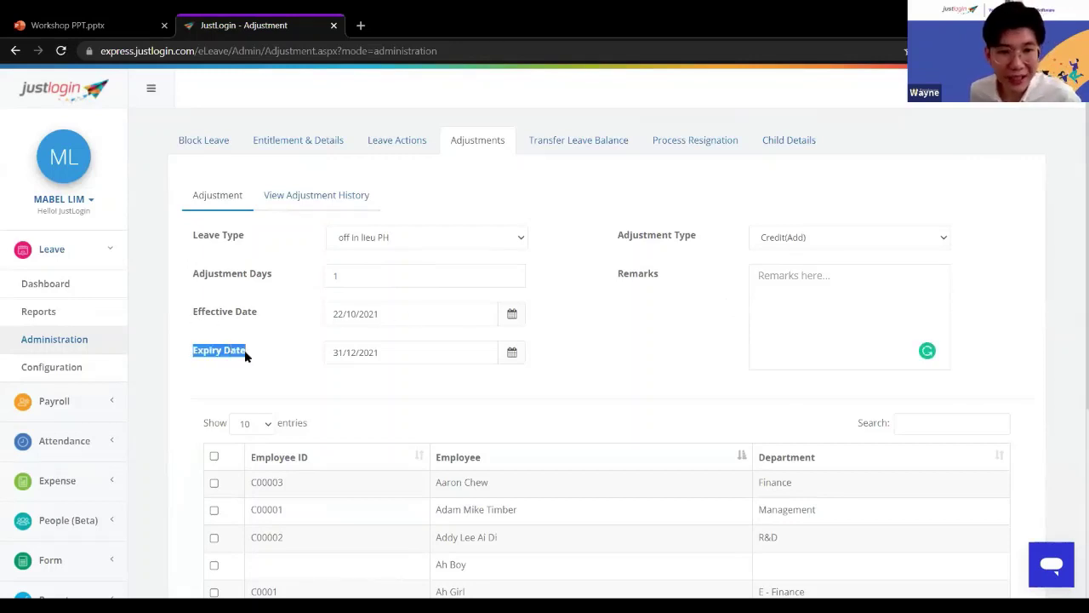
left_click(284, 358)
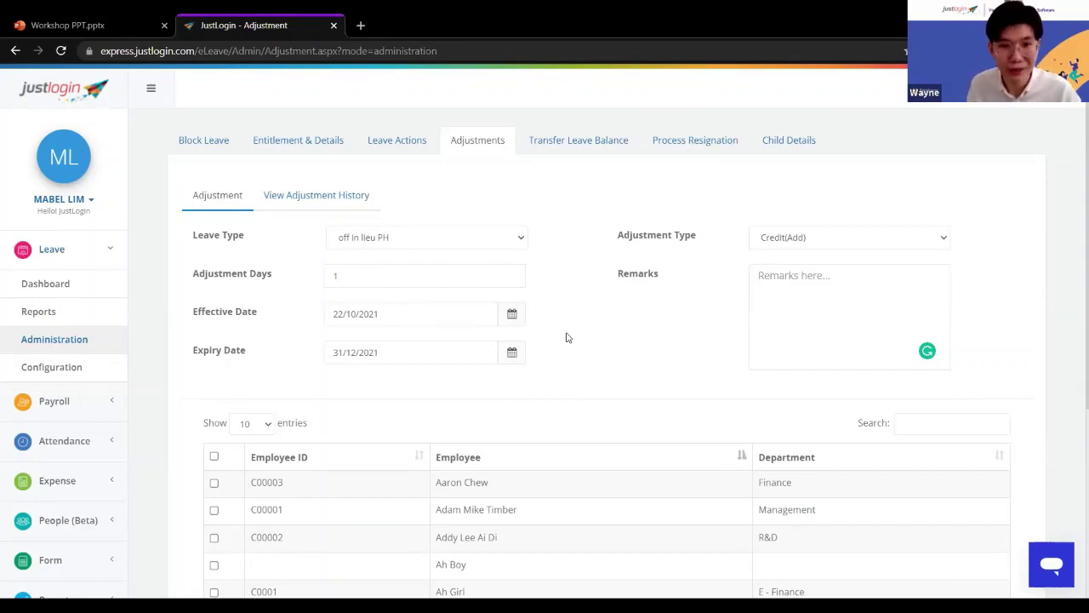
- Select all employees in the list for the off in lieu PH credit adjustment
scroll(569, 335, "down", 3)
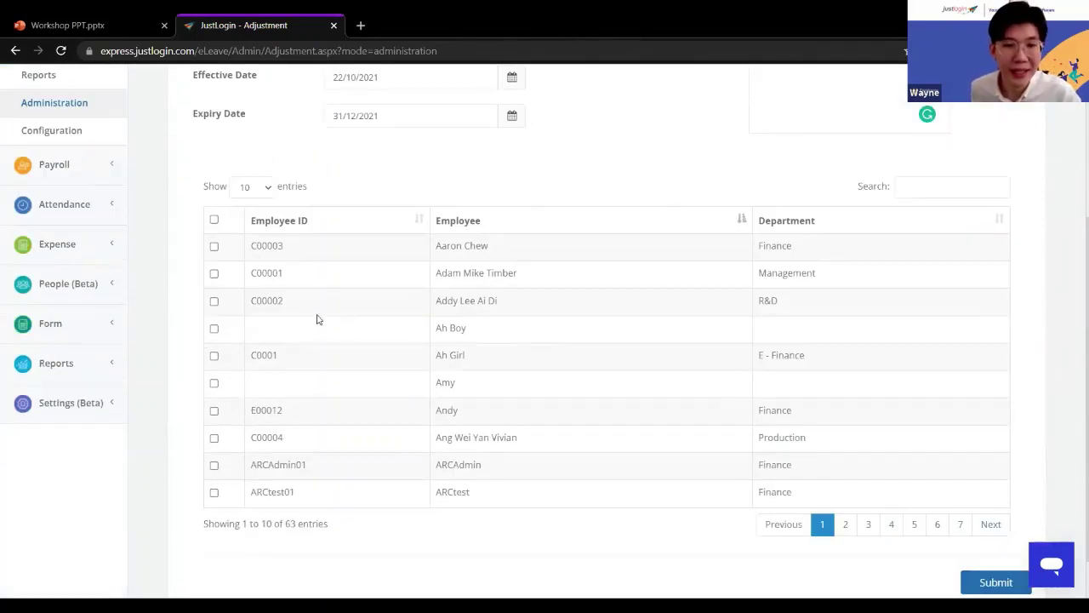
left_click(214, 222)
scroll(593, 323, "up", 3)
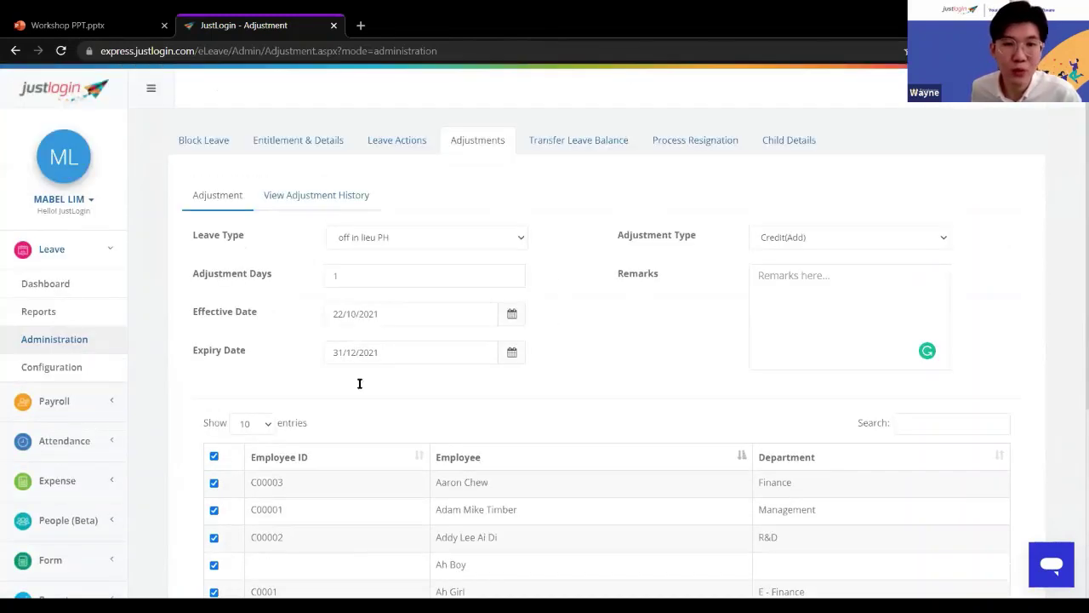
- Open the Transfer Leave Balance page and examine the annual leave carry-over options and grace period settings
left_click(572, 143)
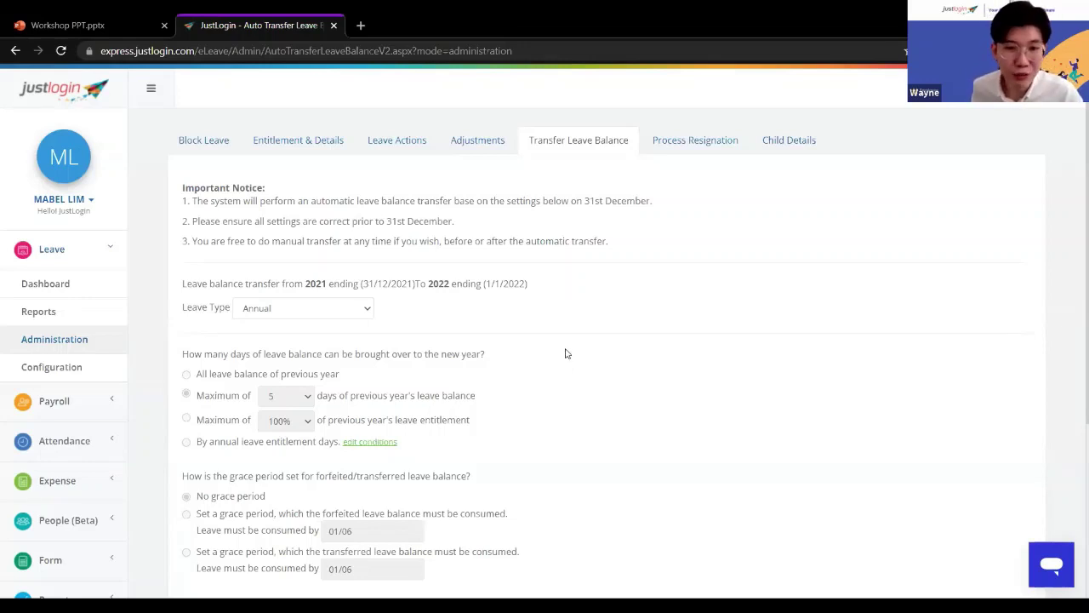
scroll(528, 374, "down", 1)
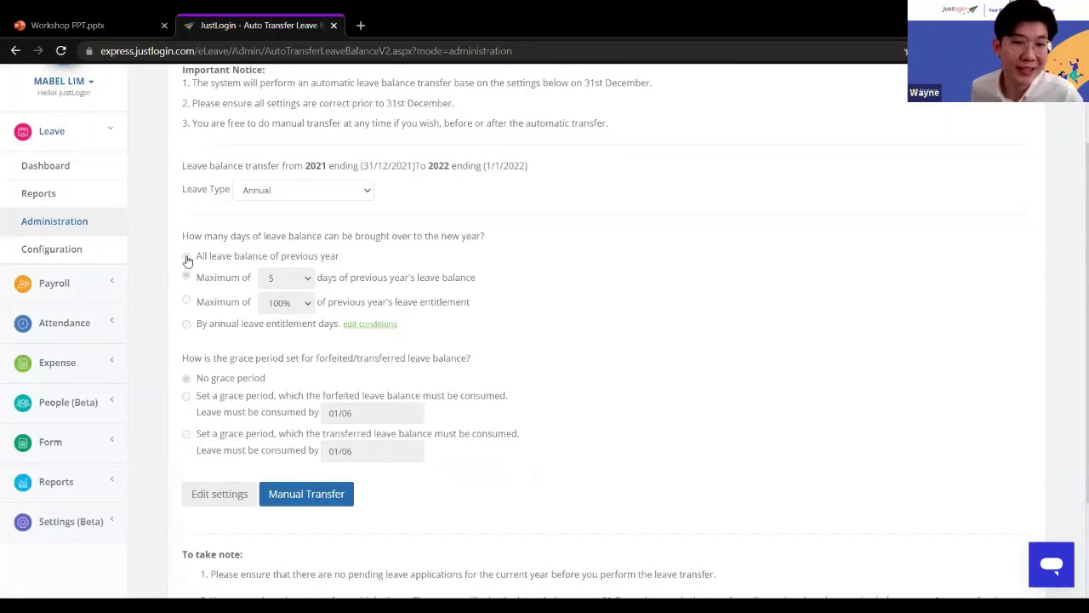
mouse_move(211, 260)
left_mouse_down()
mouse_move(342, 261)
mouse_move(198, 266)
left_mouse_up()
left_click(344, 260)
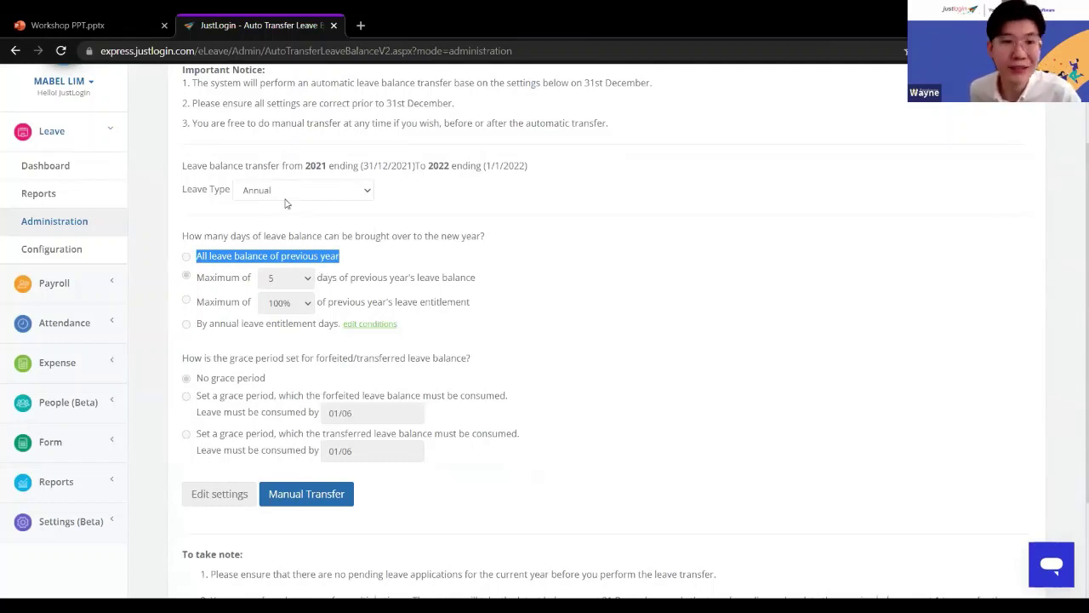
left_click(345, 260)
left_click_drag(343, 260, 277, 262)
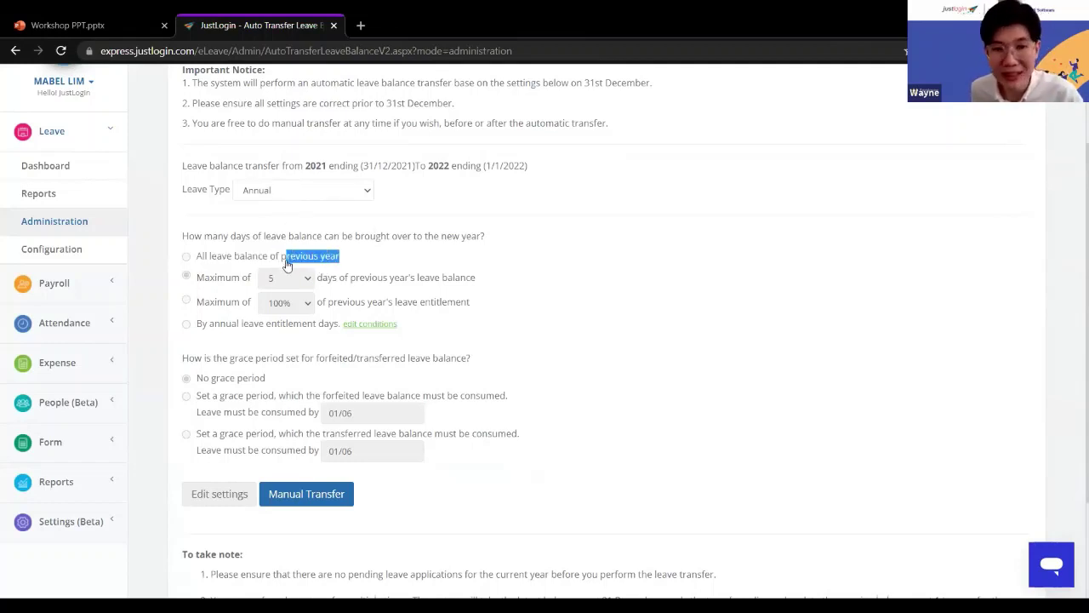
left_click(217, 287)
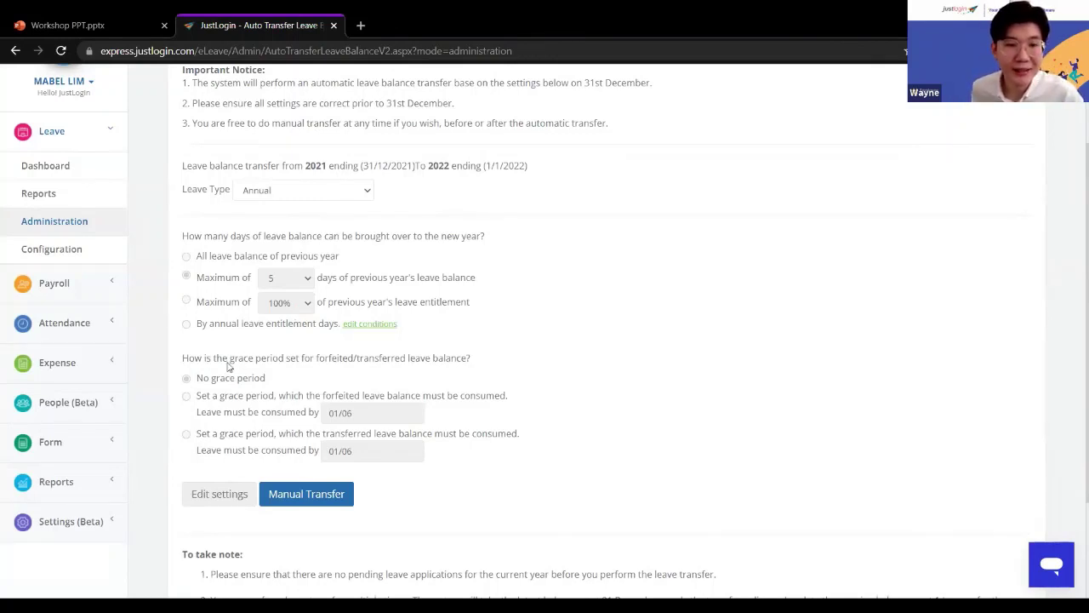
left_click_drag(229, 366, 287, 362)
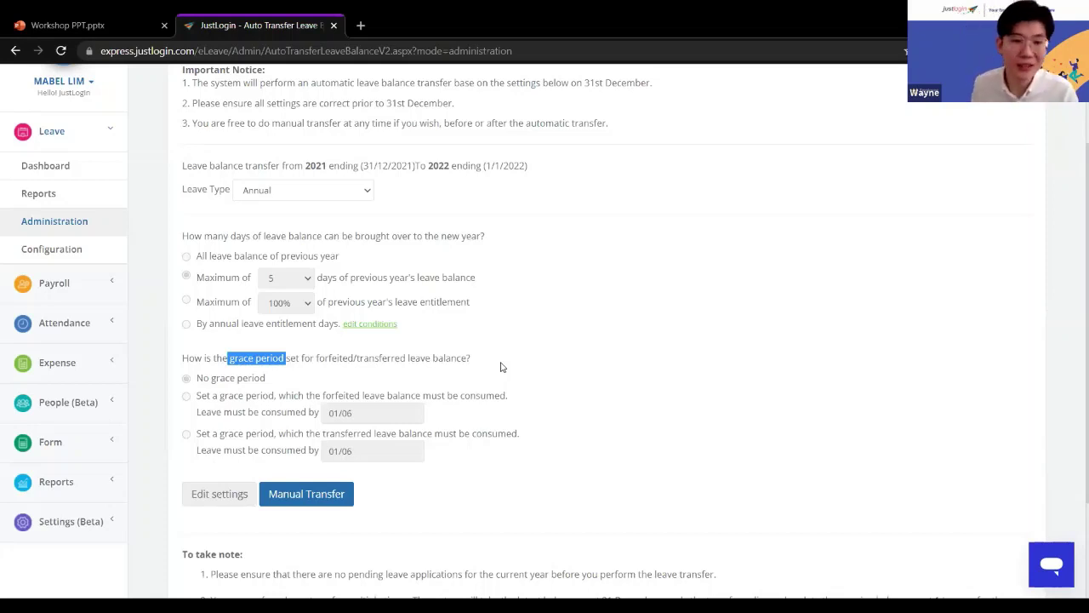
scroll(528, 407, "up", 2)
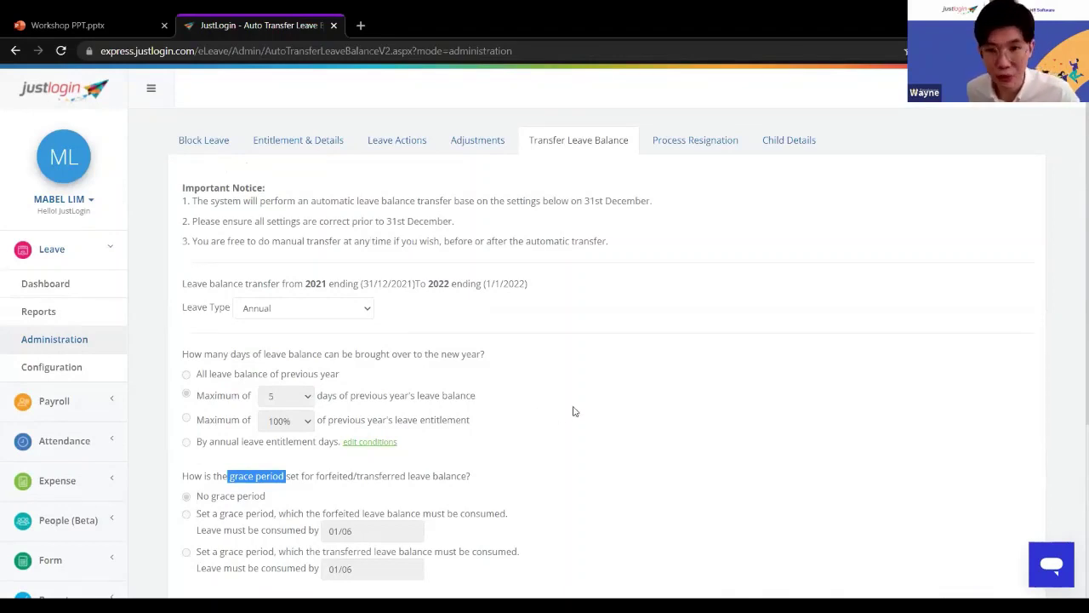
- View the Child Details administration page and move on to the Leave Types setup in the leave configuration
left_click(784, 145)
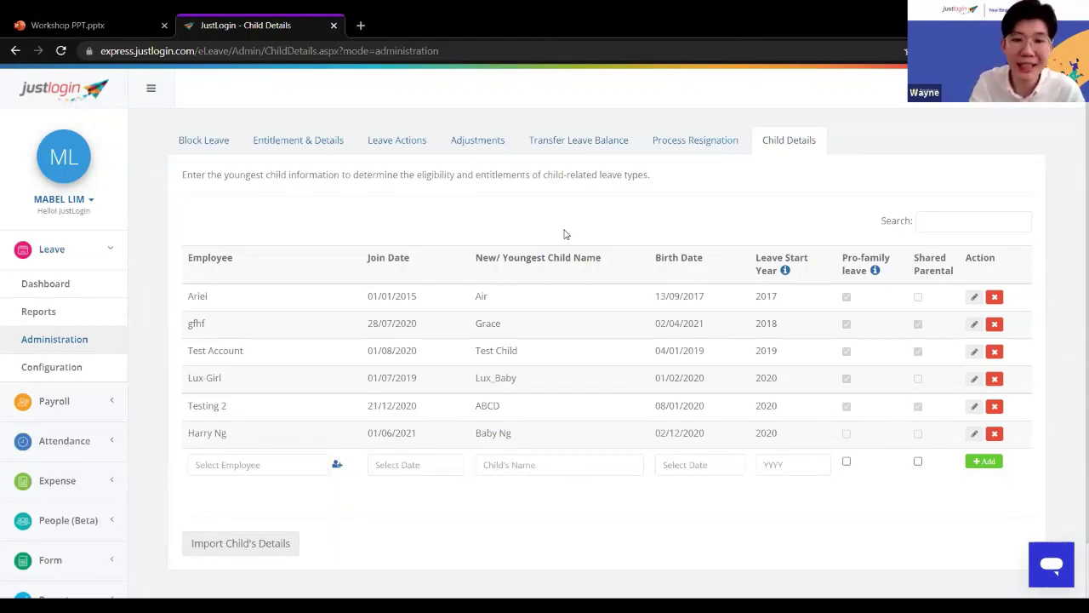
left_click(103, 367)
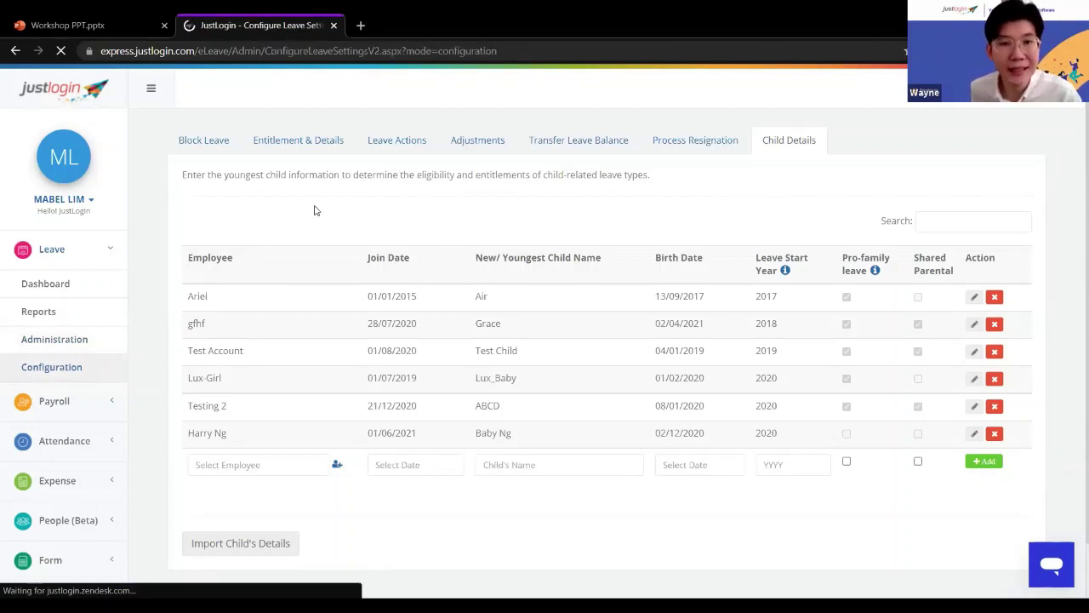
left_click(395, 141)
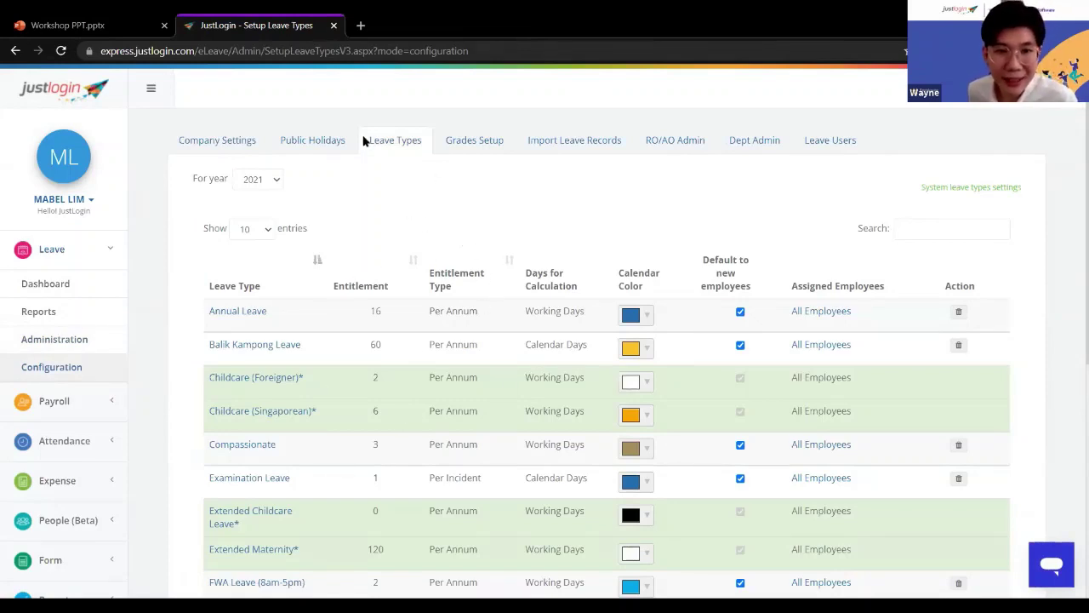
- Examine the 2021 leave types list, focusing on the Childcare (Singaporean) and Childcare (Foreigner) leave types
scroll(393, 262, "down", 2)
scroll(393, 262, "up", 2)
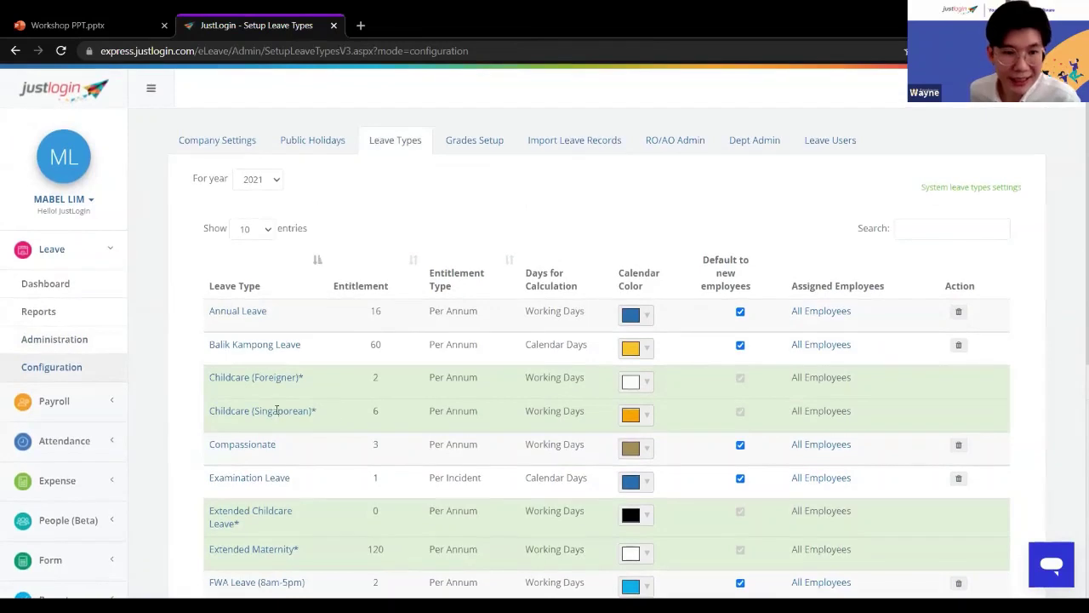
left_click_drag(317, 413, 210, 415)
left_click(327, 397)
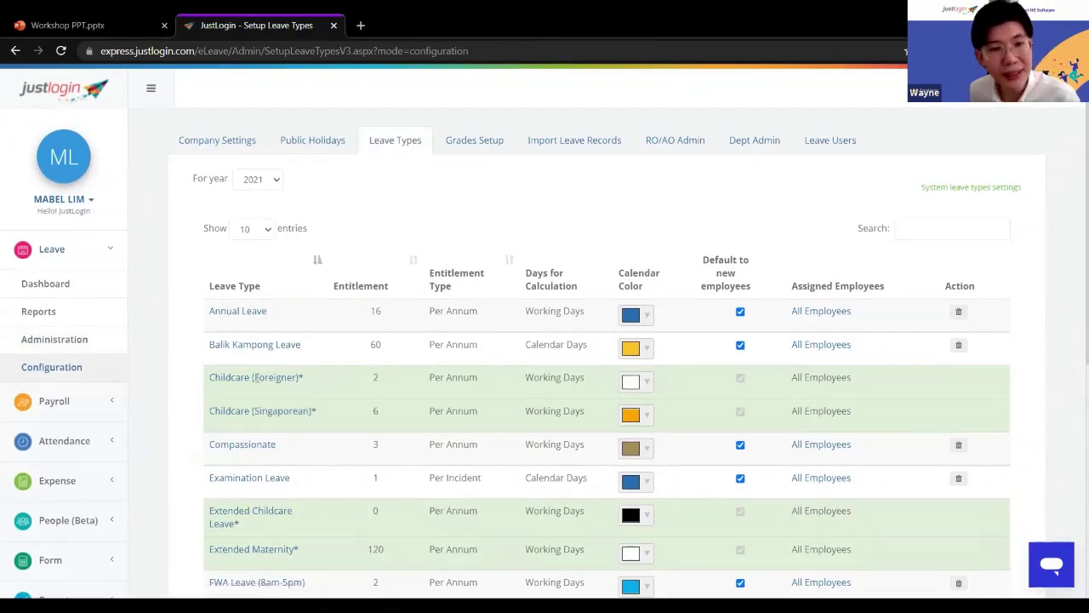
left_click_drag(328, 384, 208, 383)
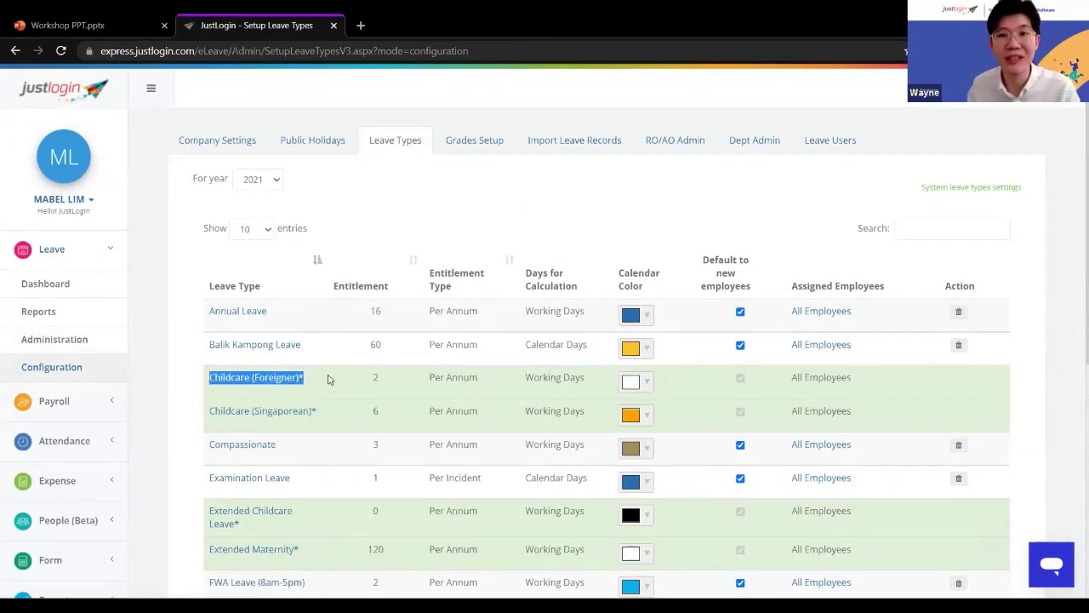
- Examine the entitlements and assigned employees of the Childcare (Foreigner) and Childcare (Singaporean) leave types in the 2021 list
left_click_drag(391, 416, 372, 414)
double_click(376, 412)
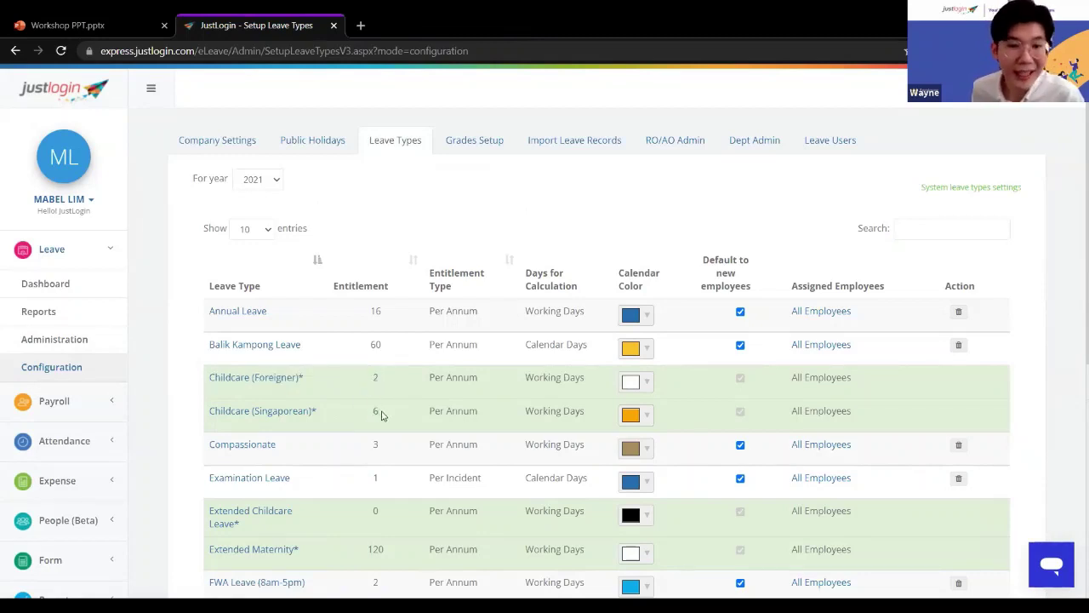
double_click(379, 381)
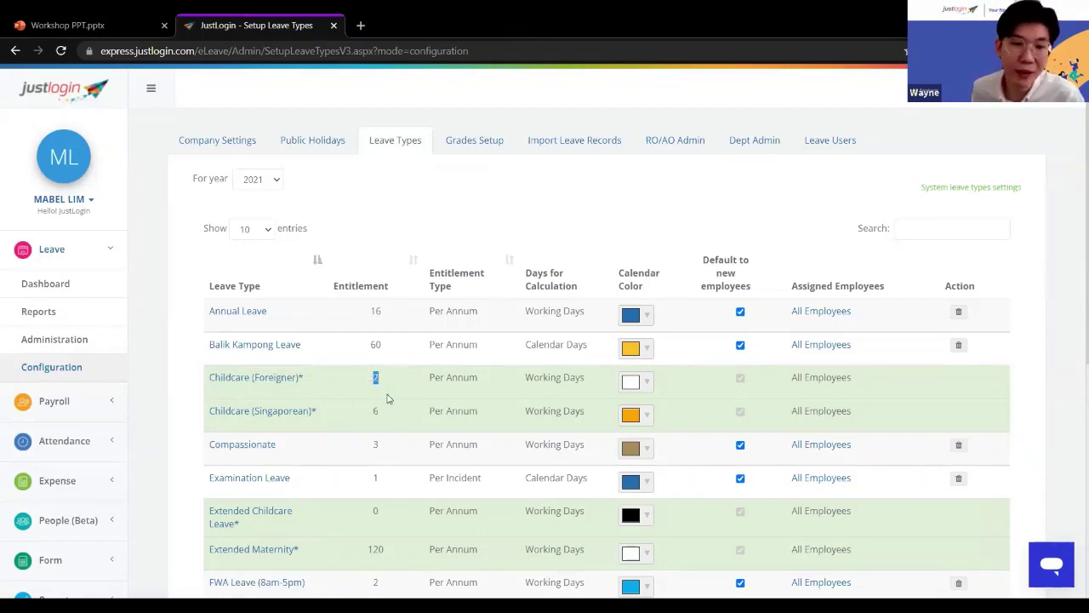
left_click(405, 400)
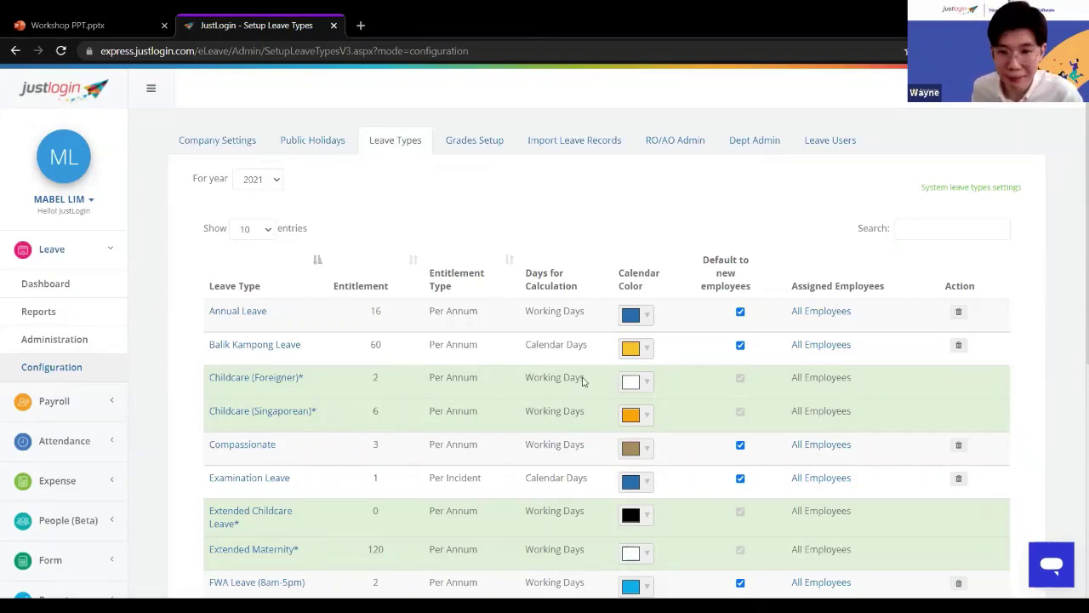
scroll(584, 377, "down", 3)
scroll(792, 380, "up", 3)
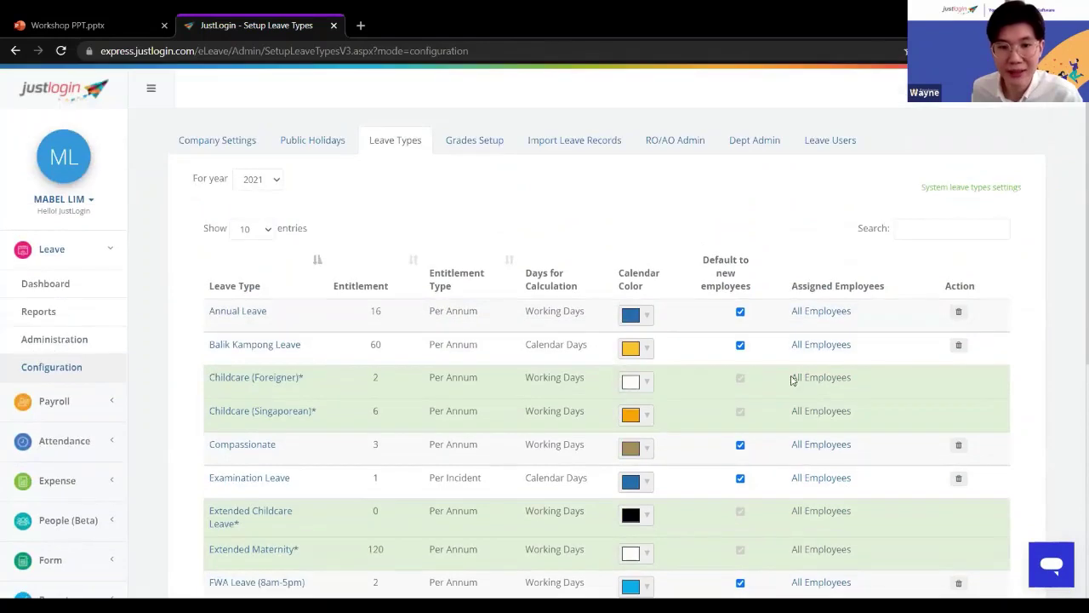
left_click_drag(789, 290, 893, 289)
left_click(829, 291)
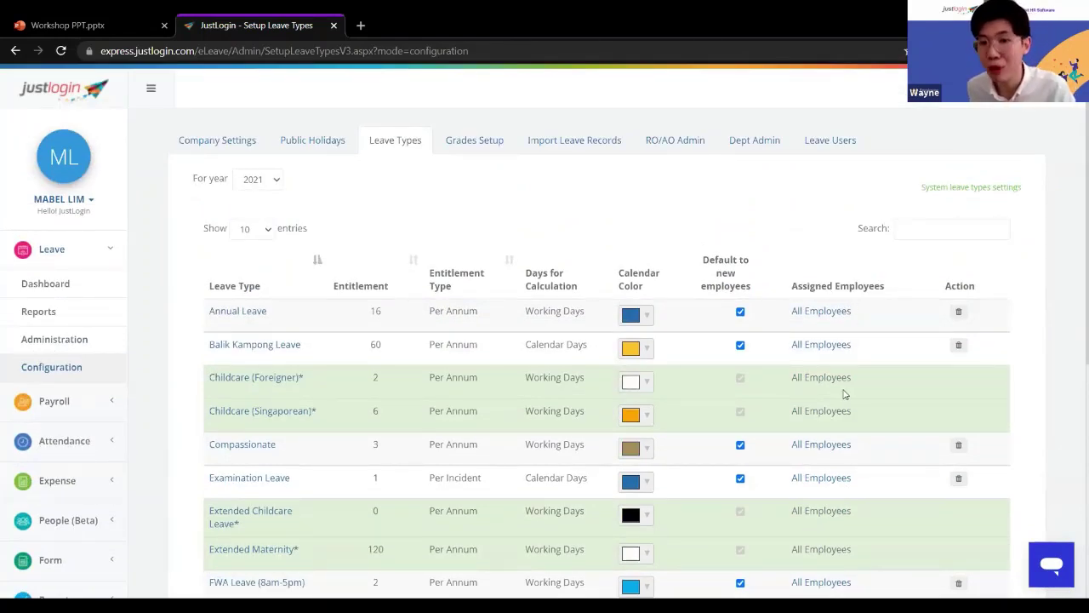
scroll(838, 374, "down", 2)
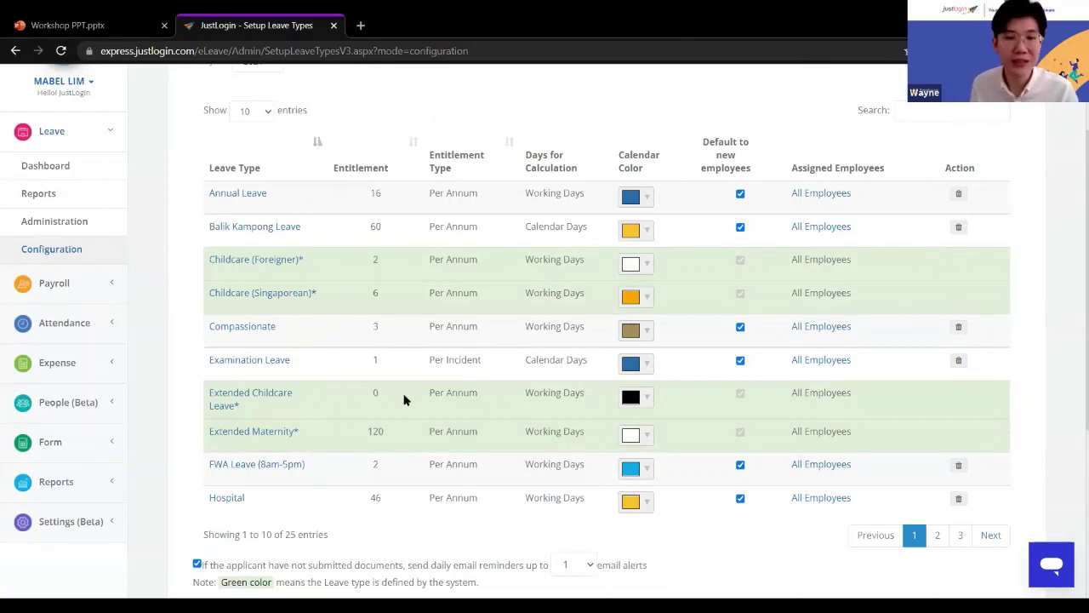
scroll(409, 393, "up", 2)
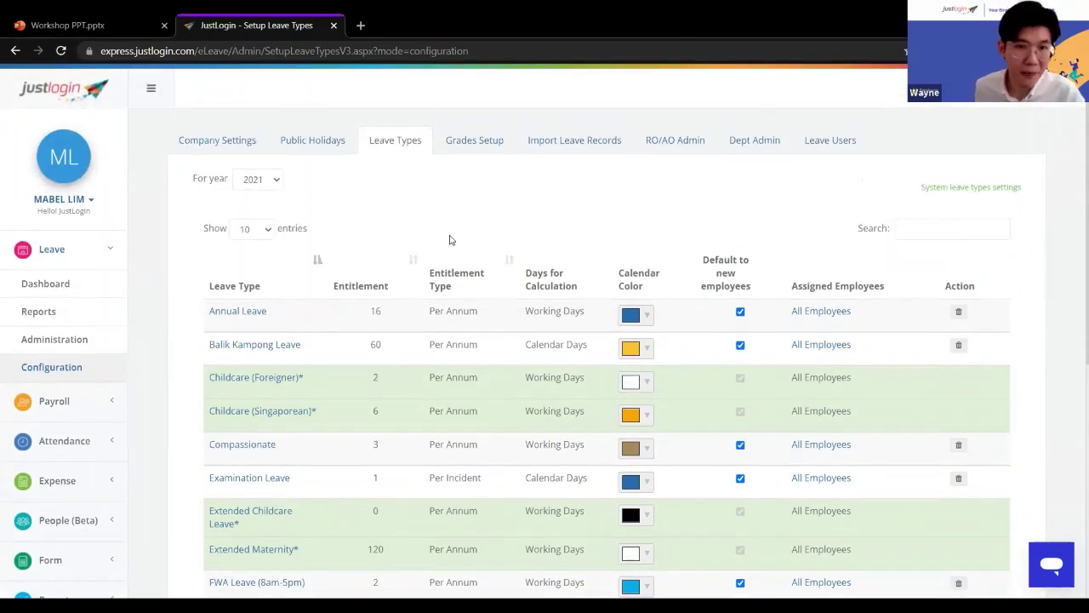
- Open the Grades Setup page and examine the annual leave entitlements of the Long Service Staff, Management and Managers grades
left_click(479, 145)
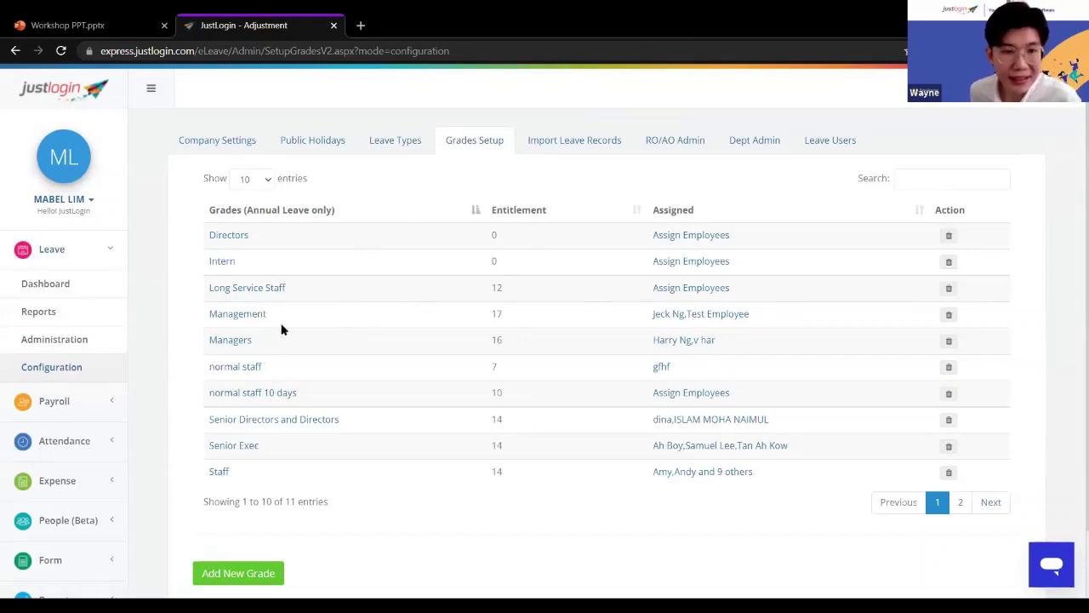
double_click(496, 288)
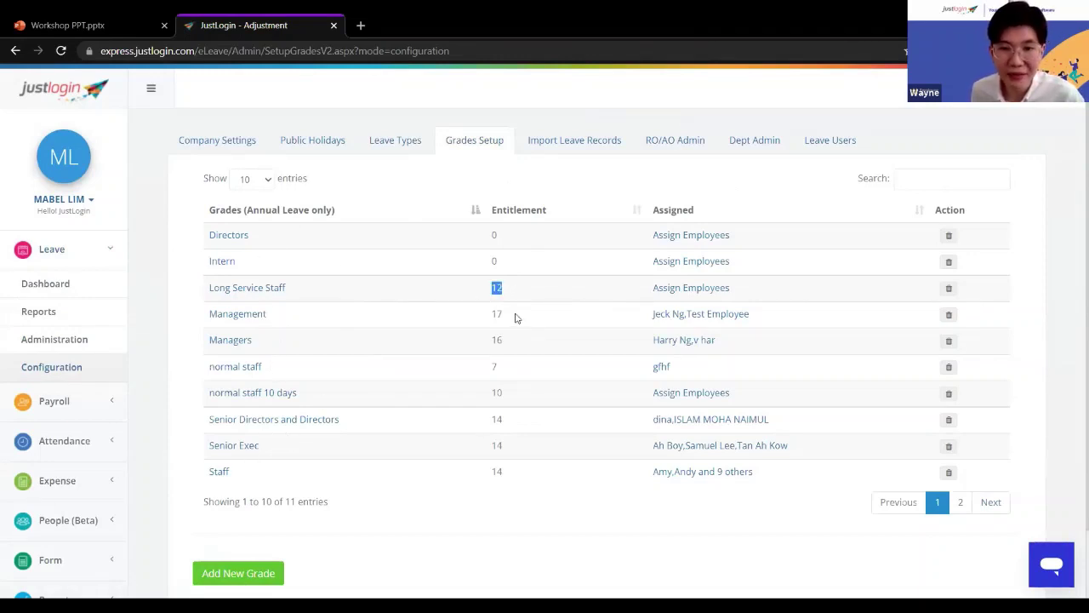
double_click(496, 314)
double_click(497, 341)
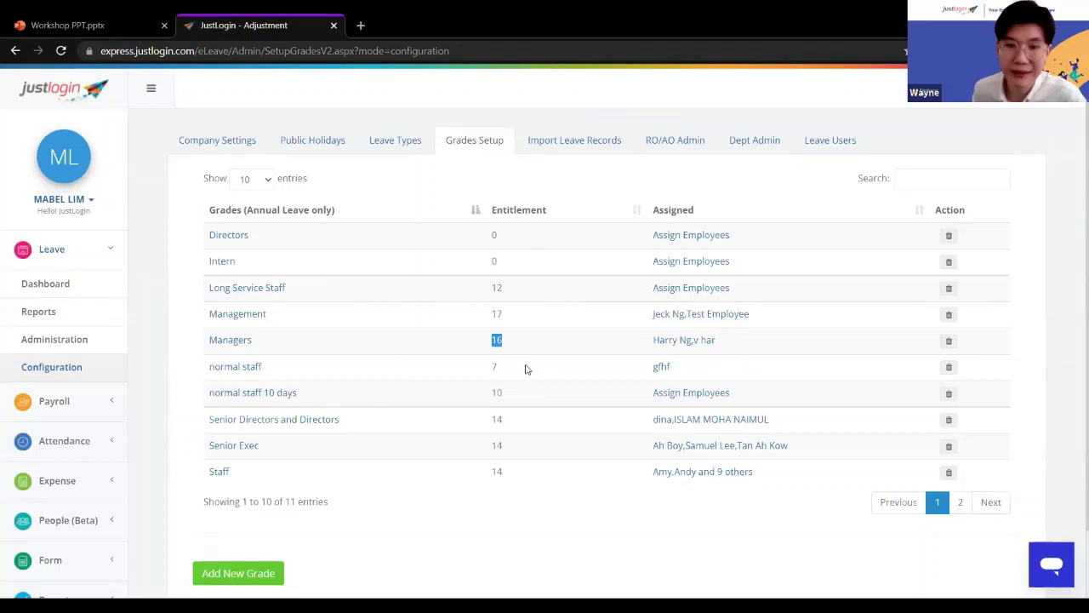
left_click(527, 367)
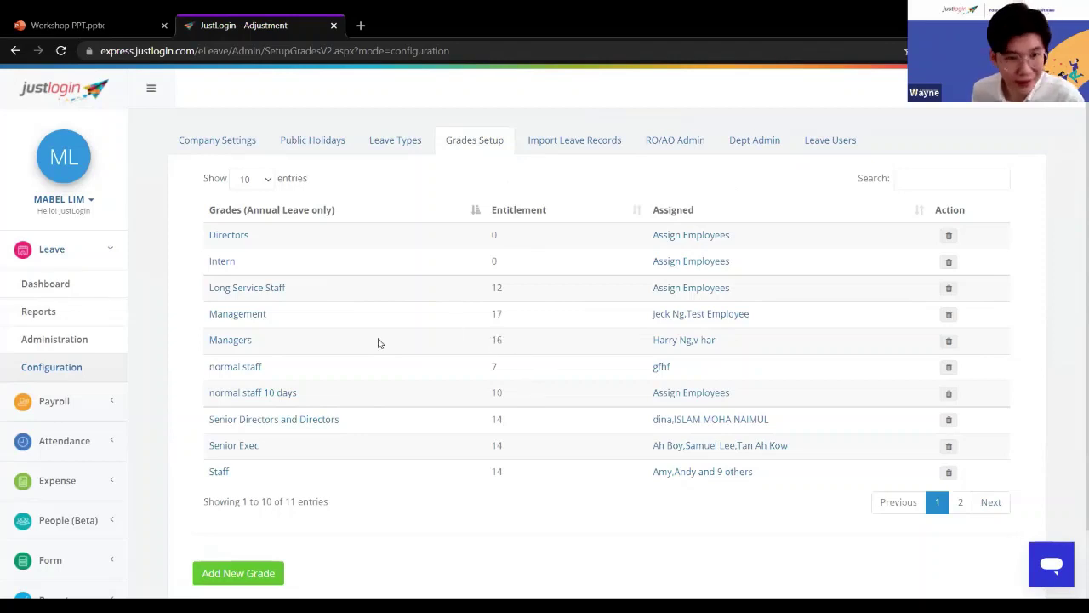
- Open the Management grade, examine its total entitlement days for each year of service, and return to the grades list
left_click(258, 320)
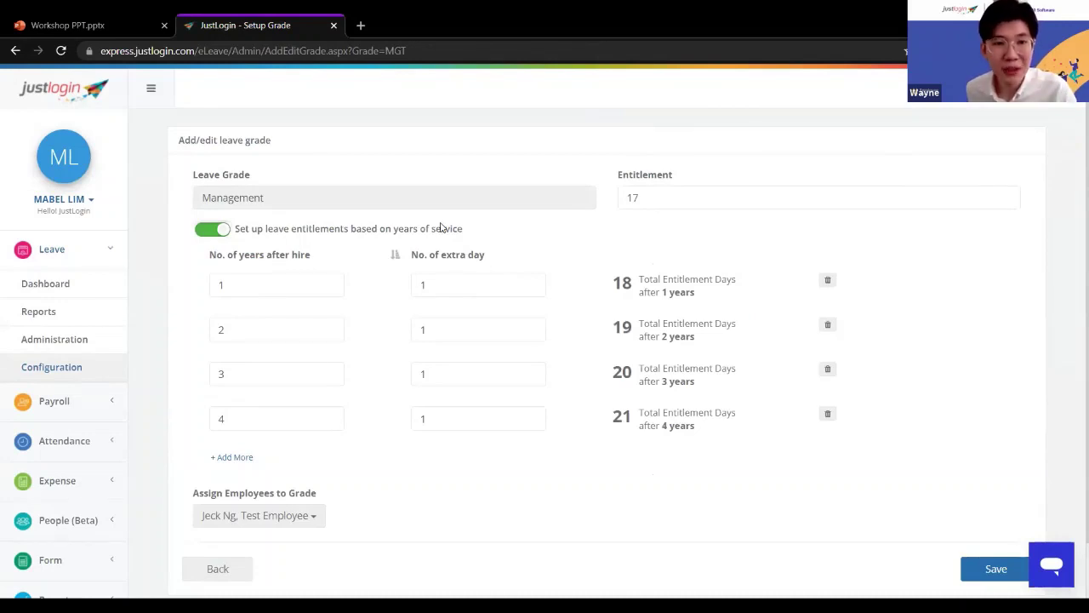
left_click_drag(609, 290, 695, 290)
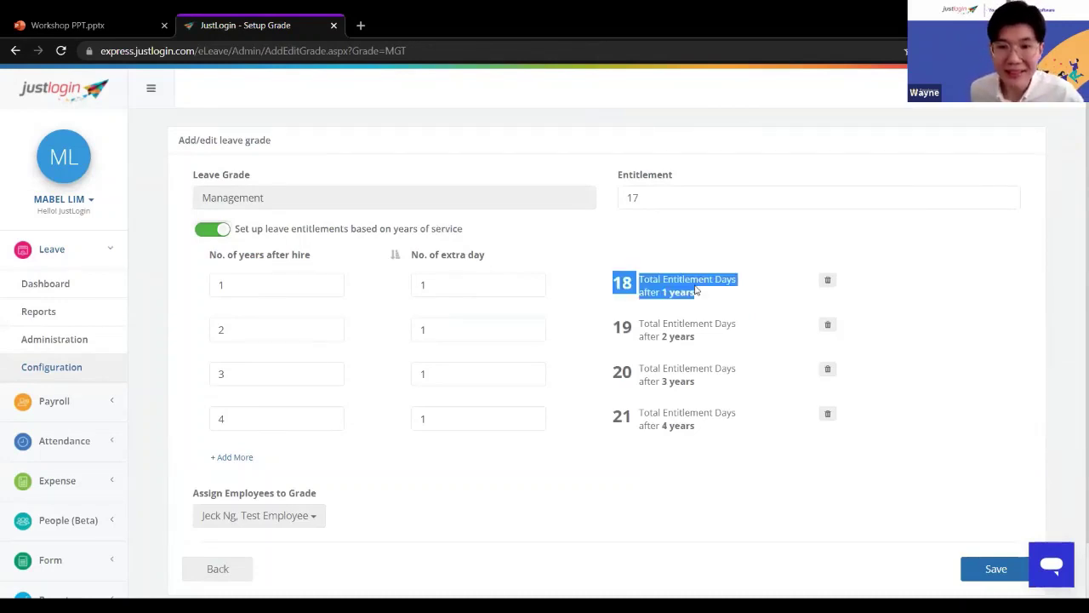
left_click(707, 302)
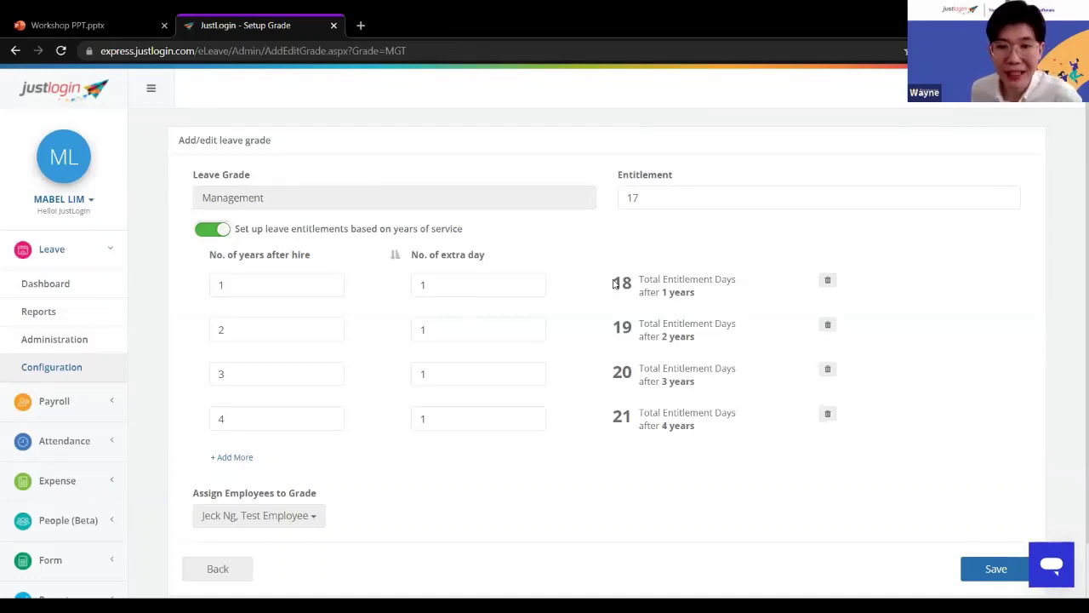
left_click_drag(666, 296, 707, 299)
left_click(704, 301)
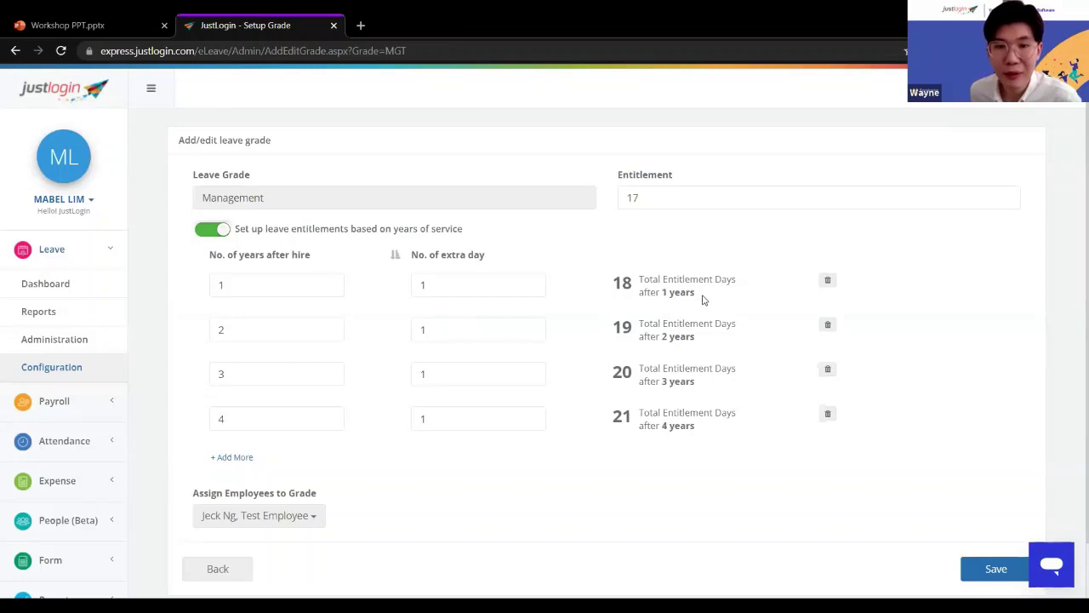
double_click(623, 284)
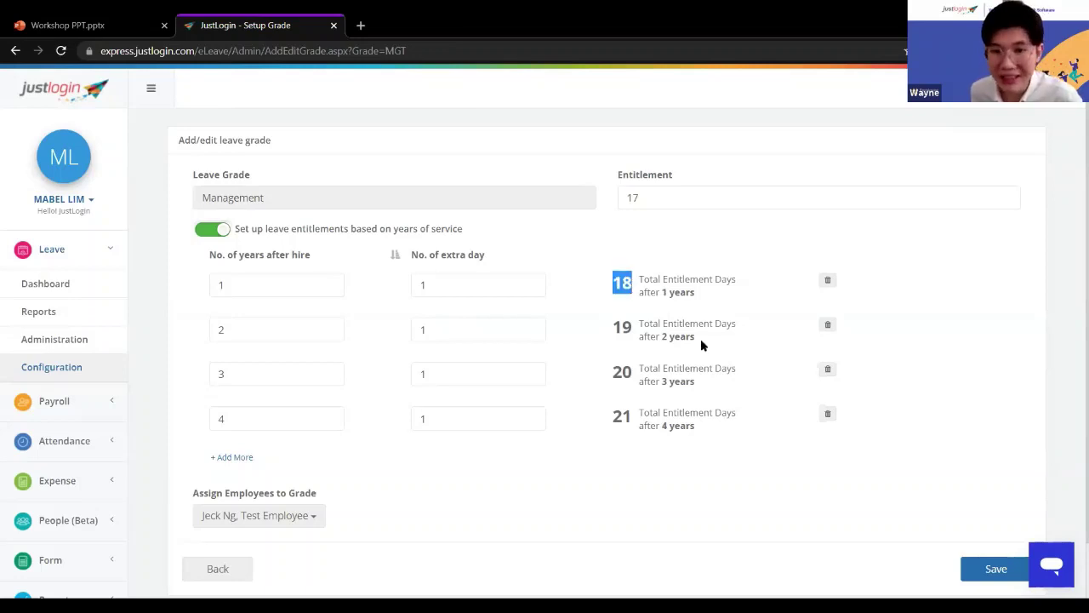
left_click_drag(703, 341, 662, 338)
double_click(623, 329)
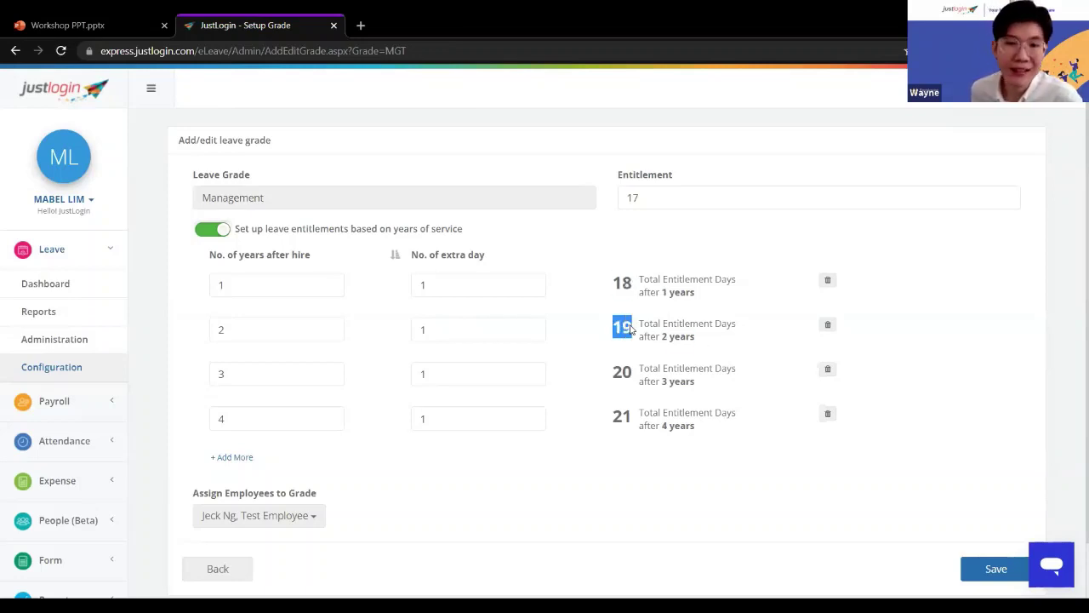
left_click_drag(697, 385, 656, 384)
double_click(622, 373)
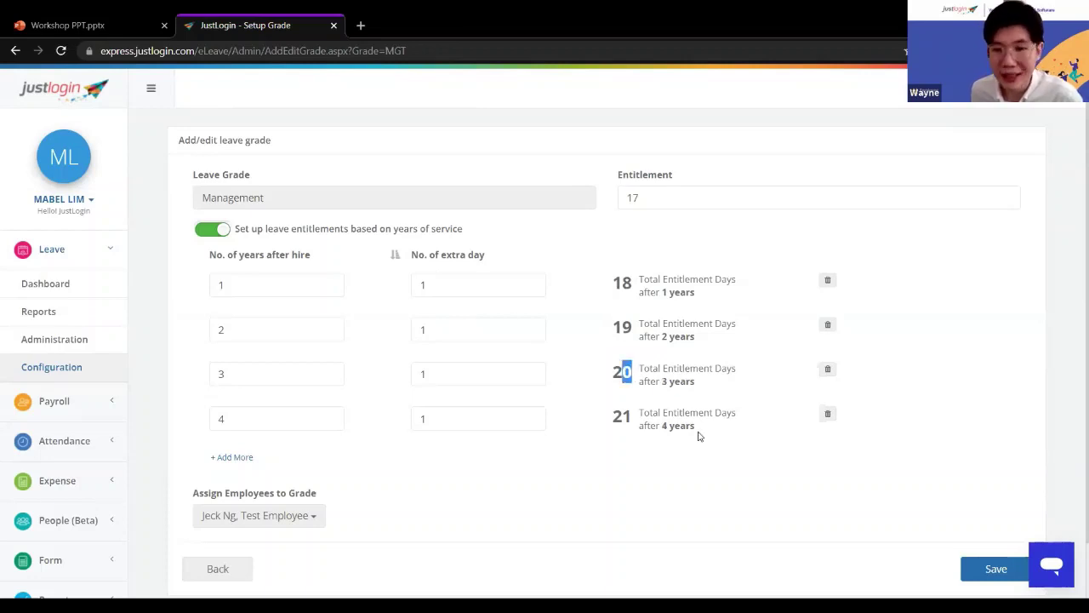
left_click_drag(700, 430, 660, 428)
double_click(621, 417)
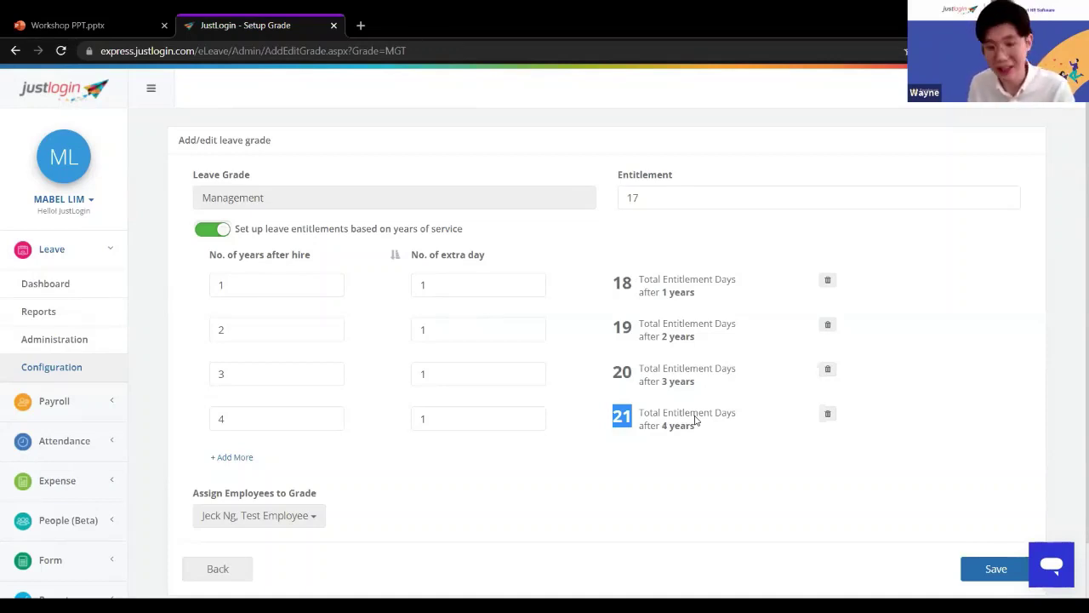
left_click(213, 570)
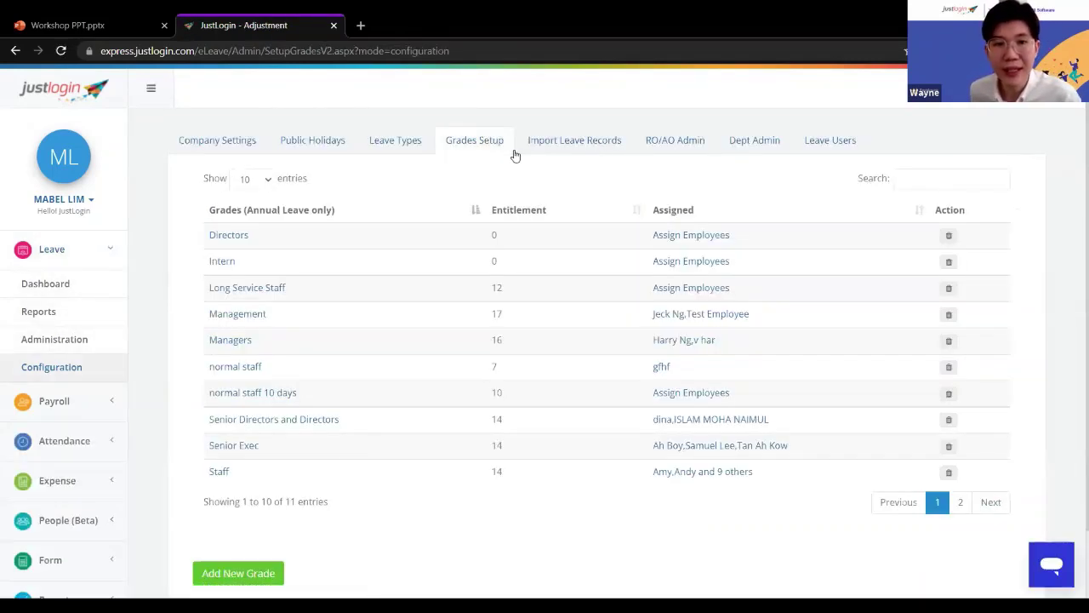
- Examine the 2021 public holidays list, including the second Chinese New Year entry, and view the company leave settings
left_click(331, 148)
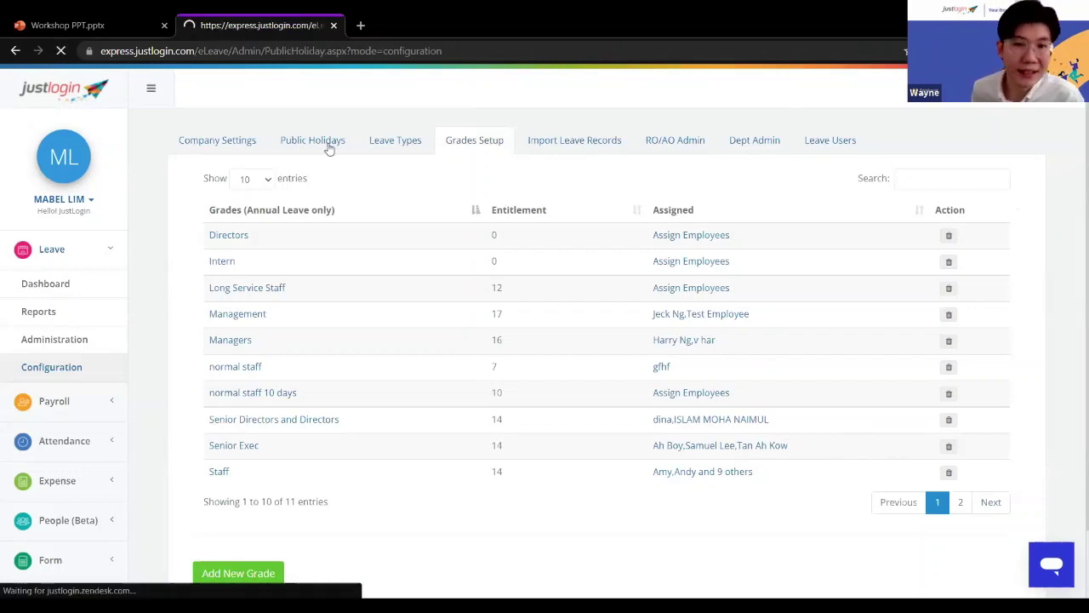
scroll(476, 277, "down", 2)
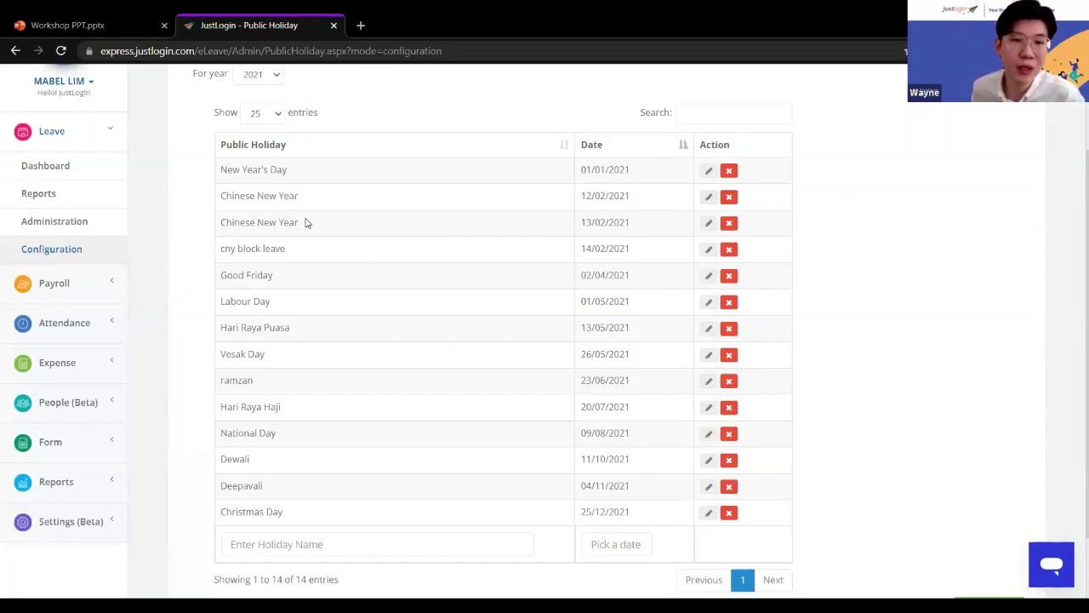
left_click_drag(223, 227, 299, 227)
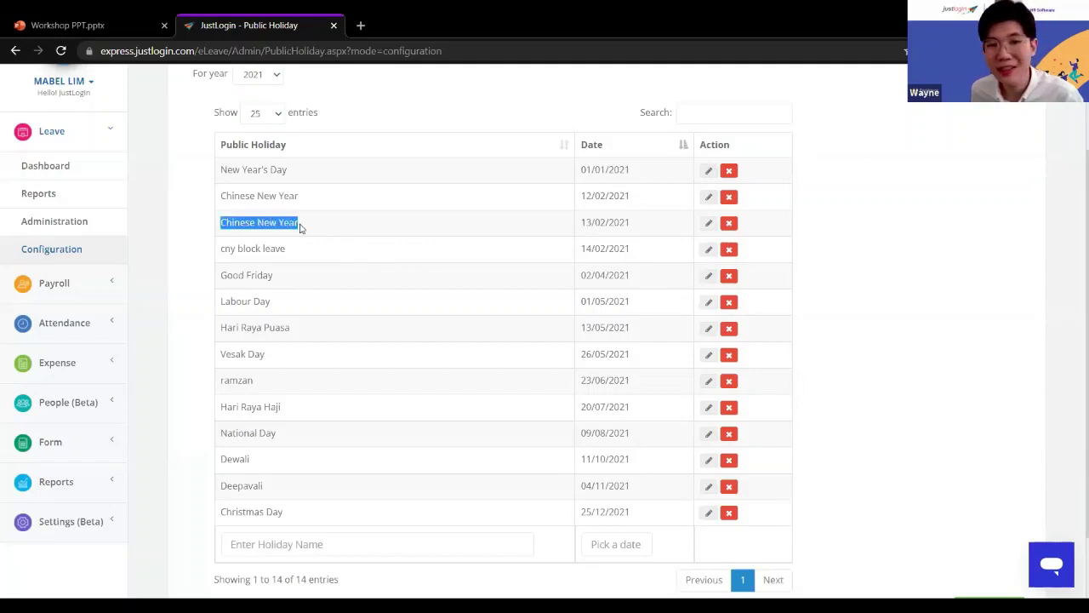
left_click(315, 232)
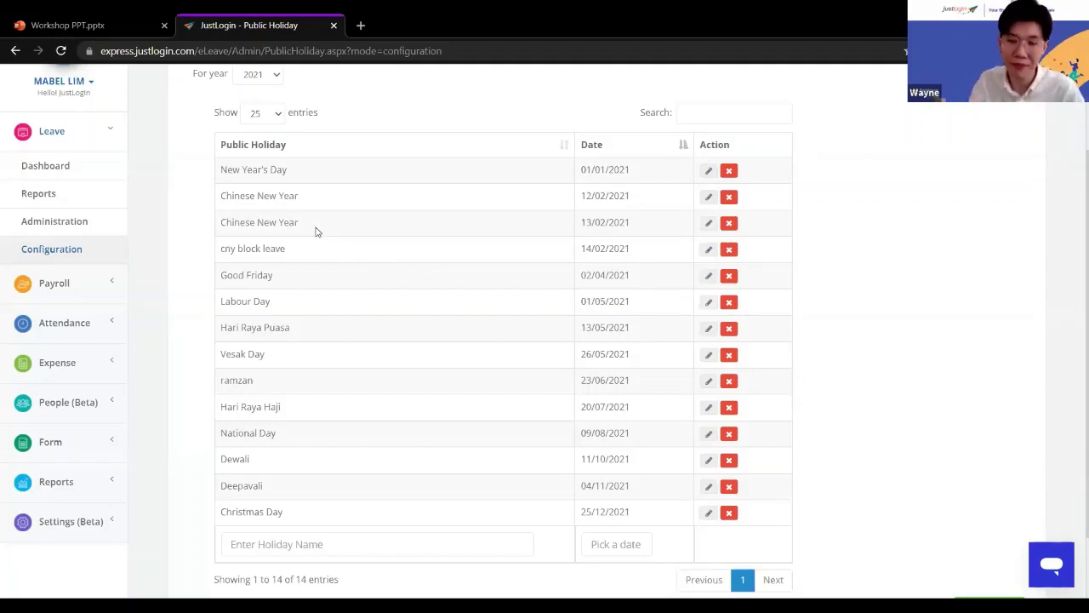
scroll(570, 341, "up", 2)
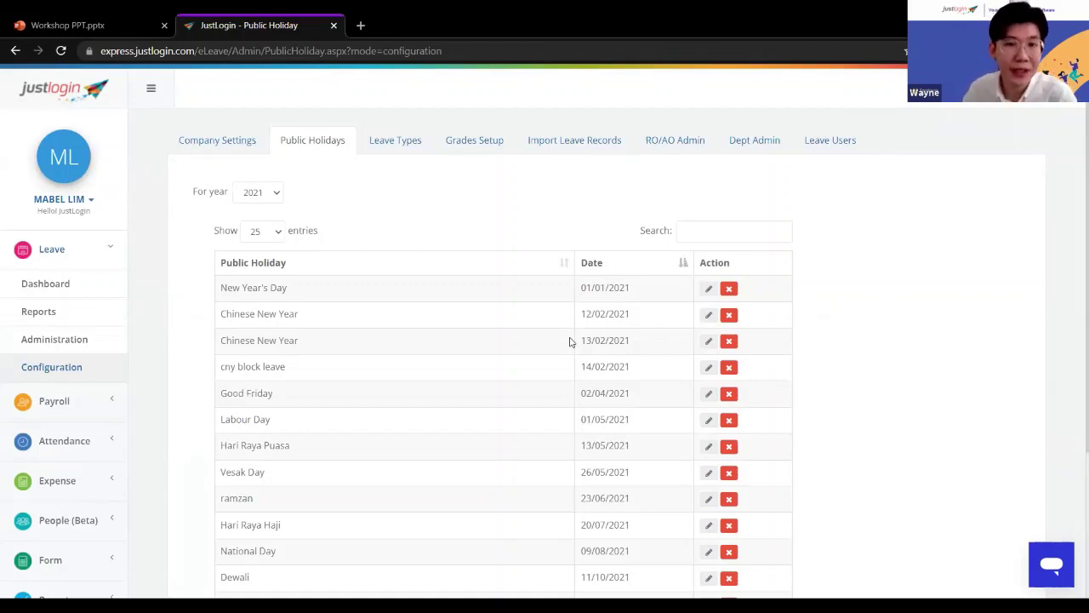
left_click(215, 150)
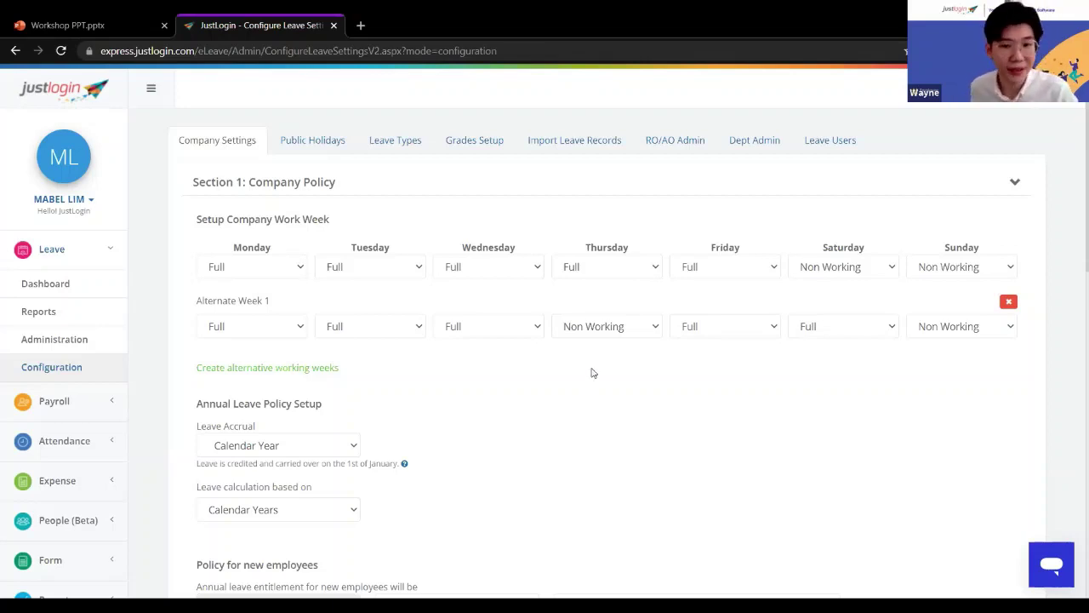
- Switch from the leave module to the Expense dashboard and open the single claim form
left_click(103, 249)
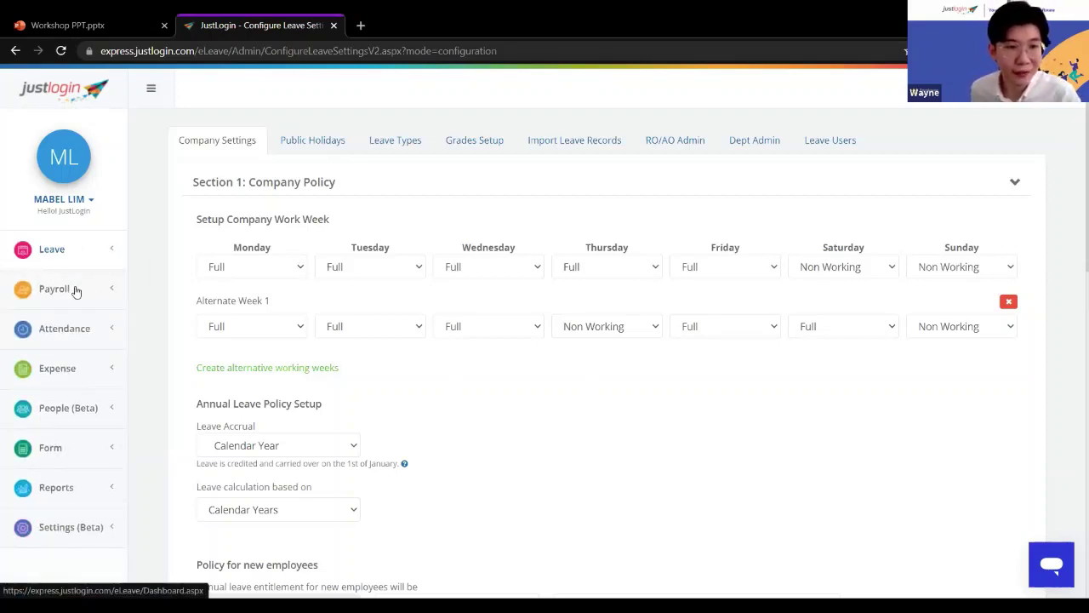
left_click(78, 360)
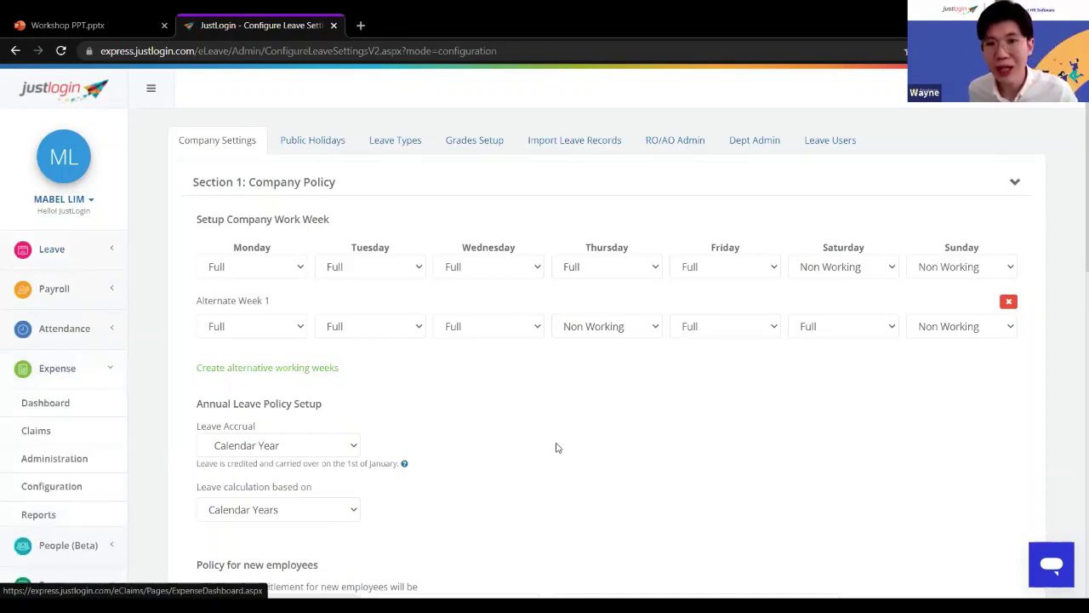
left_click(51, 403)
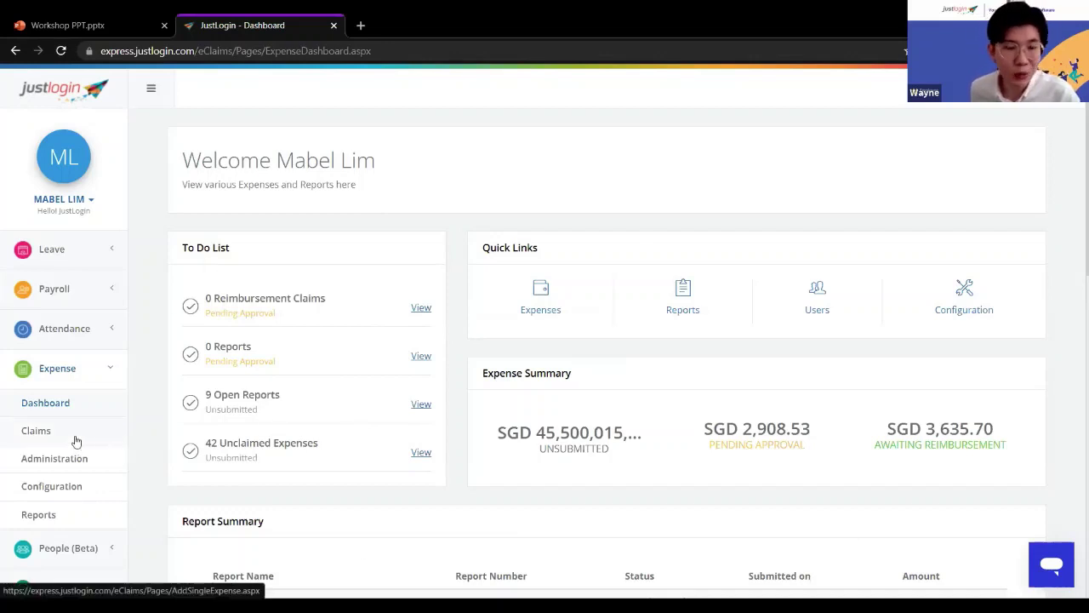
left_click(613, 357)
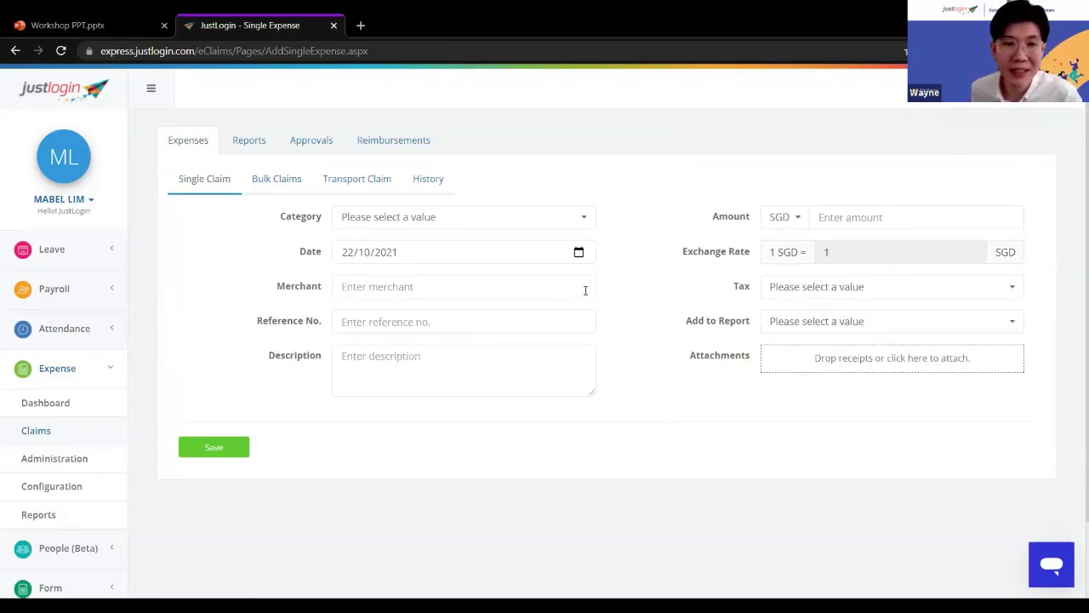
- Set the single claim's category to Fuel/Mileage Expenses and go to its merchant field
left_click(409, 223)
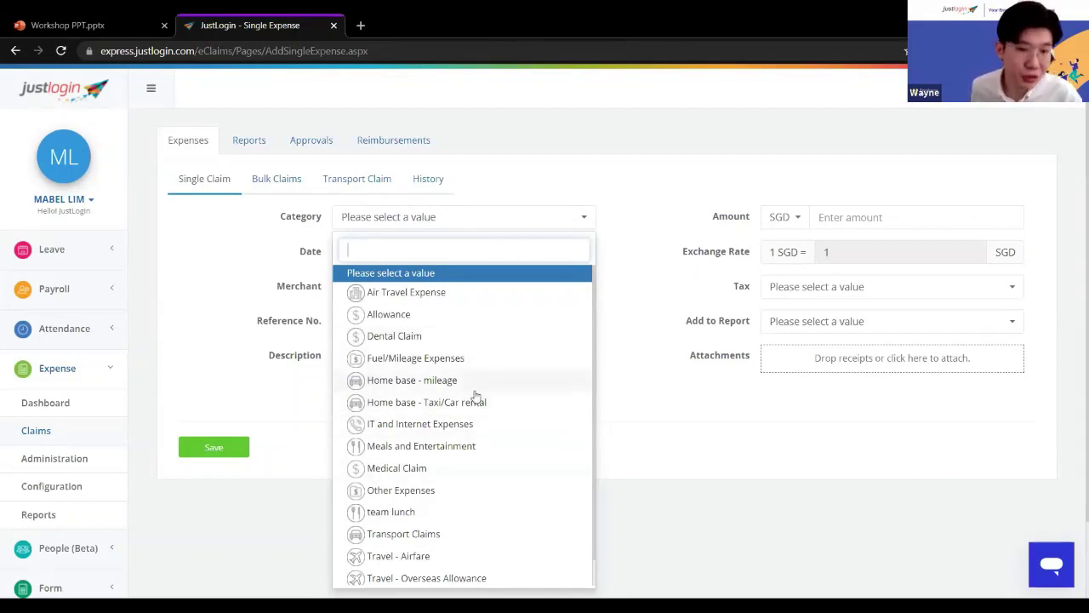
left_click(463, 360)
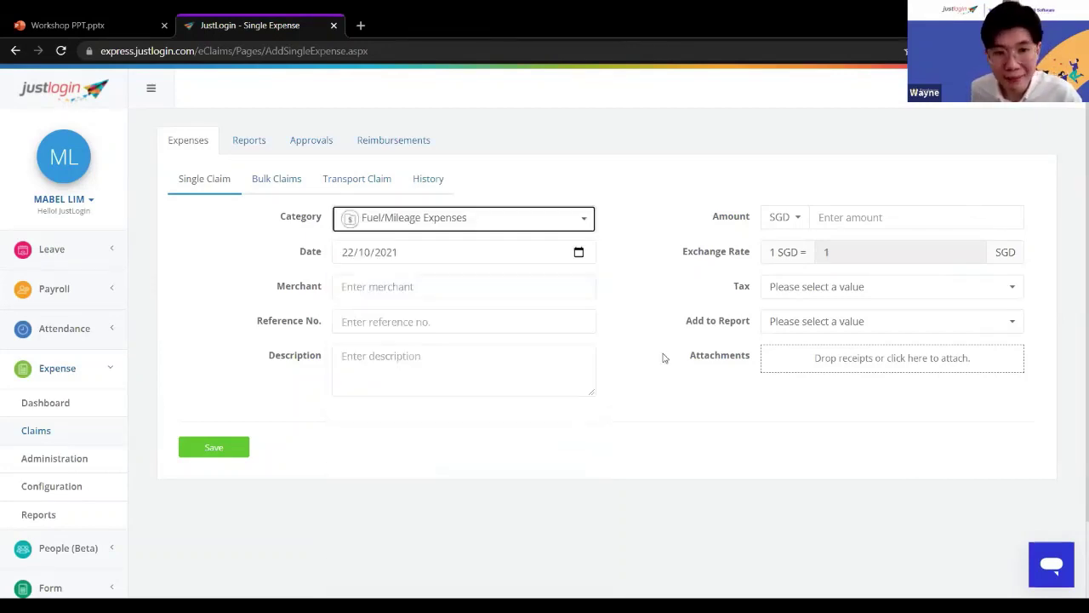
left_click(421, 288)
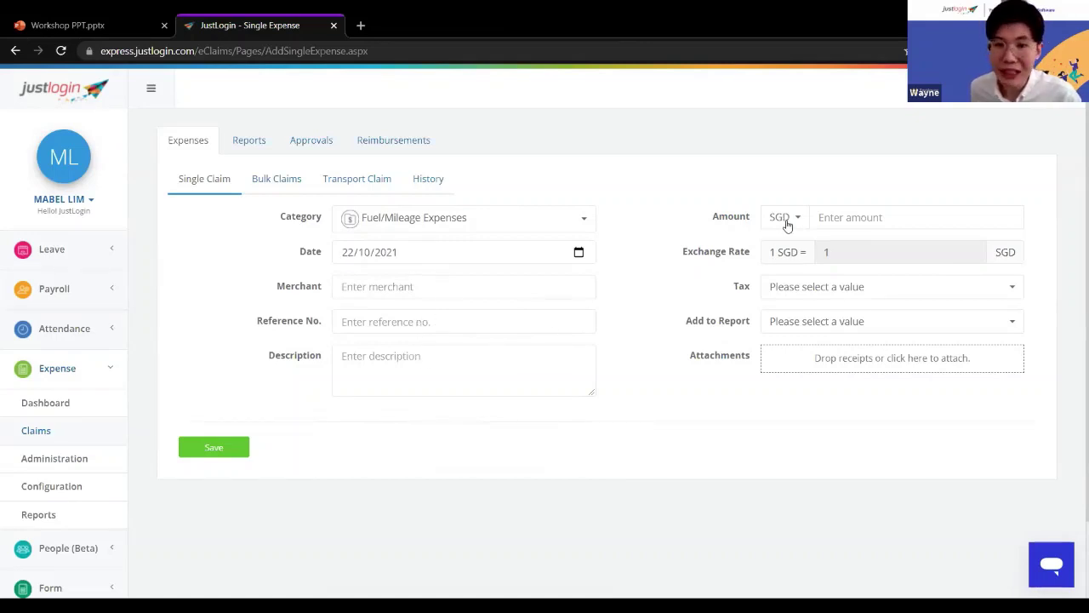
- Set the claim amount's currency to MYR - Malaysia Ringgit and examine the exchange rate to SGD
left_click(823, 223)
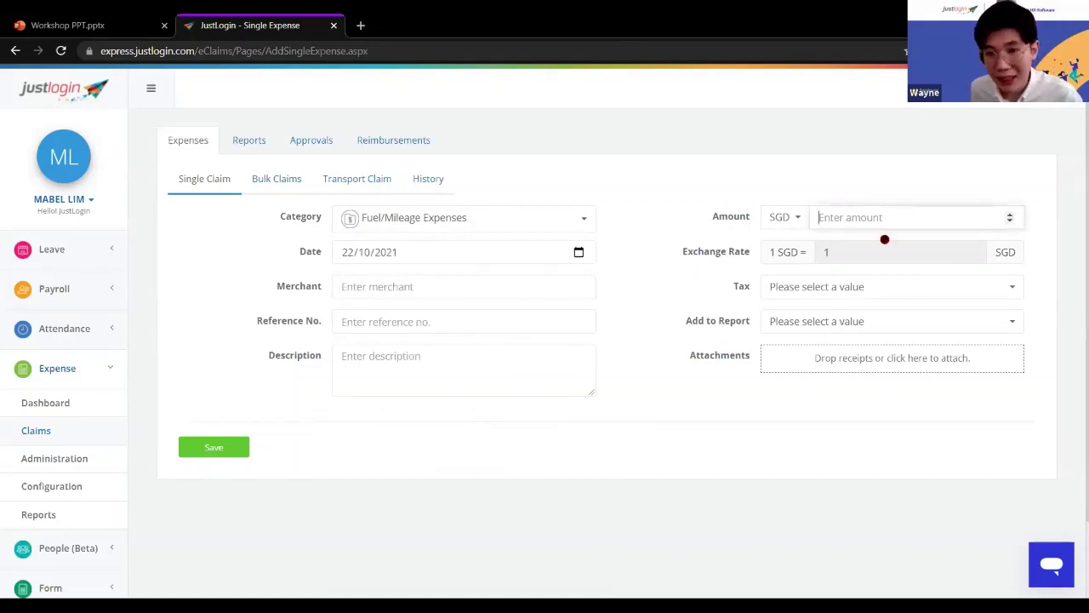
left_click(789, 217)
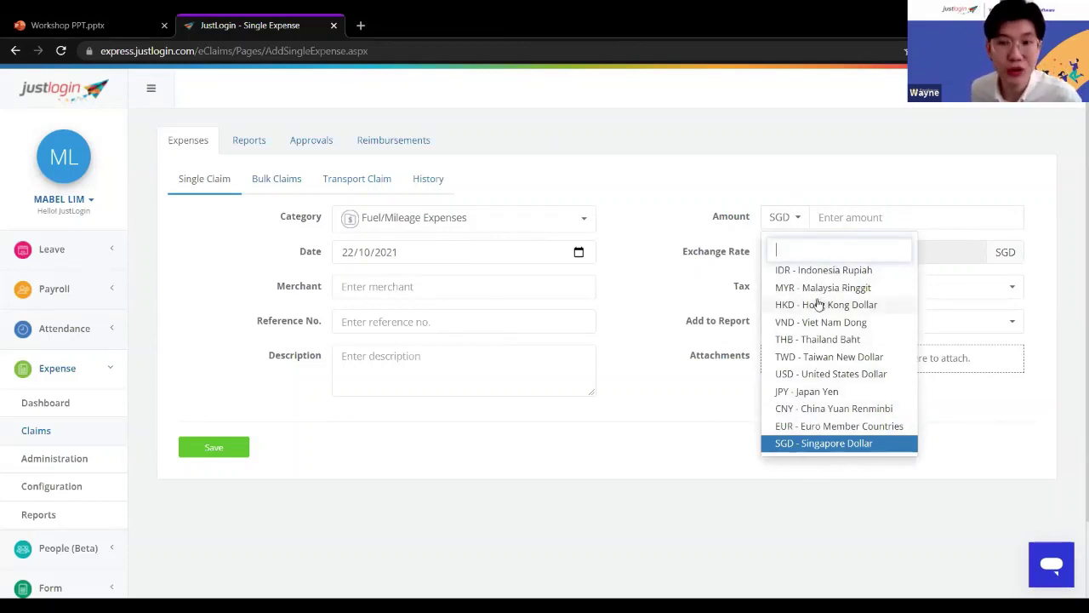
left_click(792, 219)
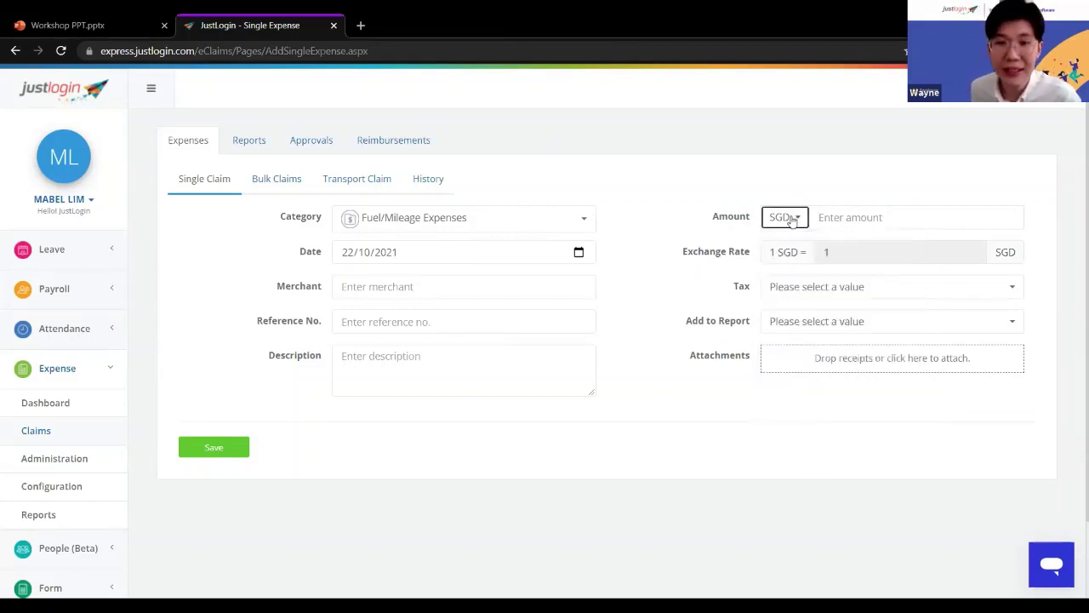
left_click(792, 219)
left_click(818, 287)
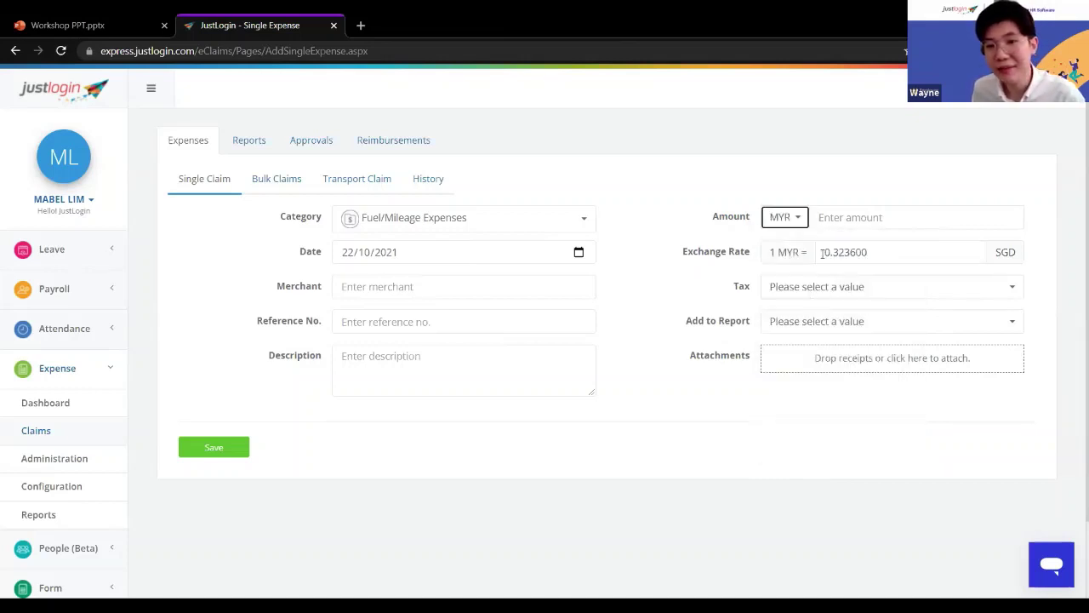
left_click(839, 217)
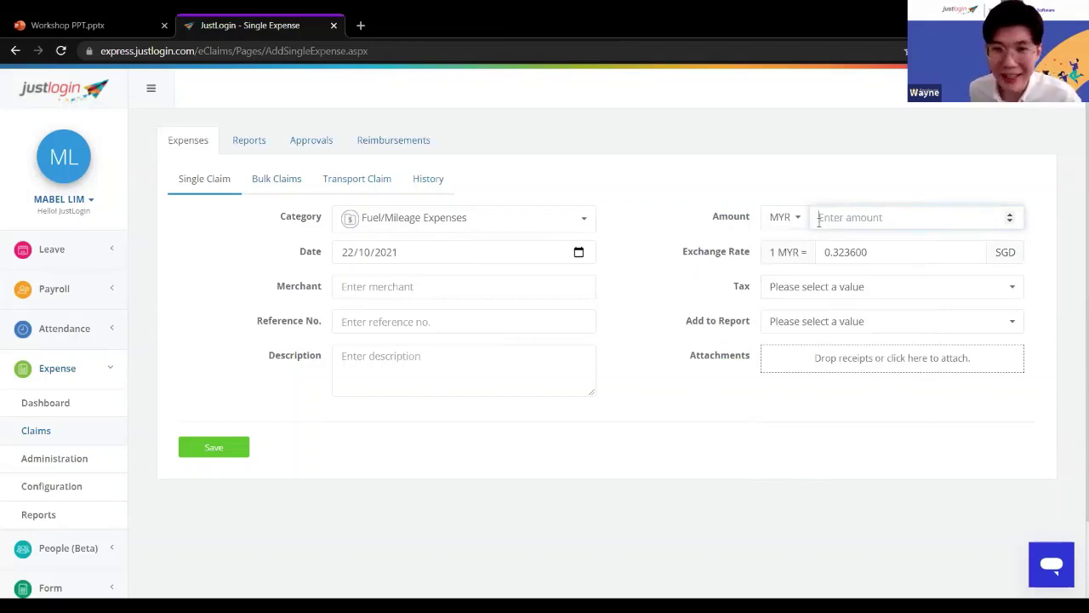
left_click_drag(681, 251, 749, 260)
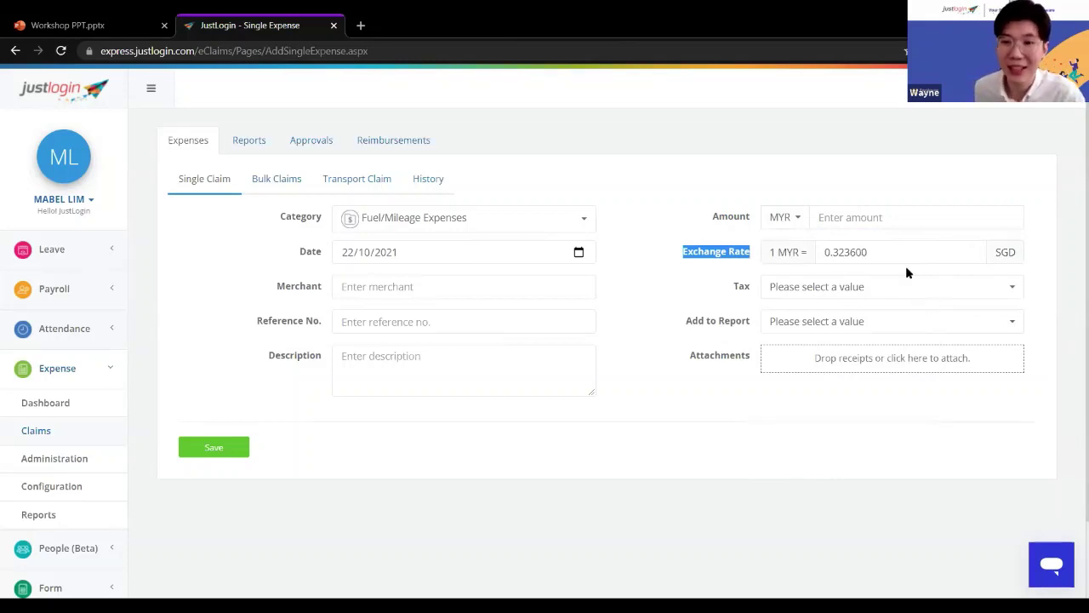
- Apply the GST 7% [7.00%] tax to the single claim
left_click(827, 292)
left_click(837, 364)
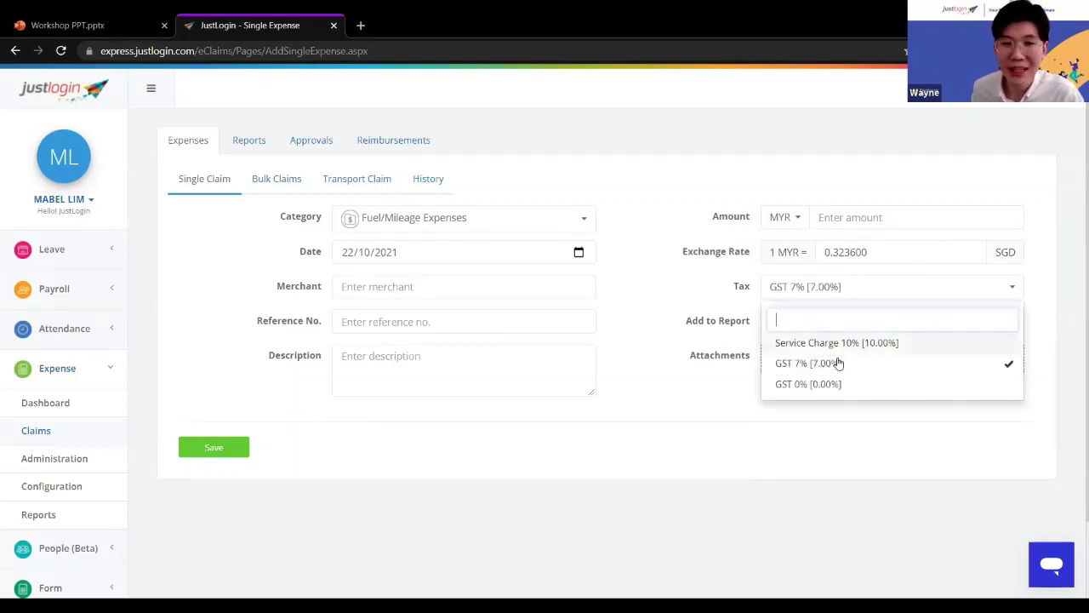
left_click(701, 449)
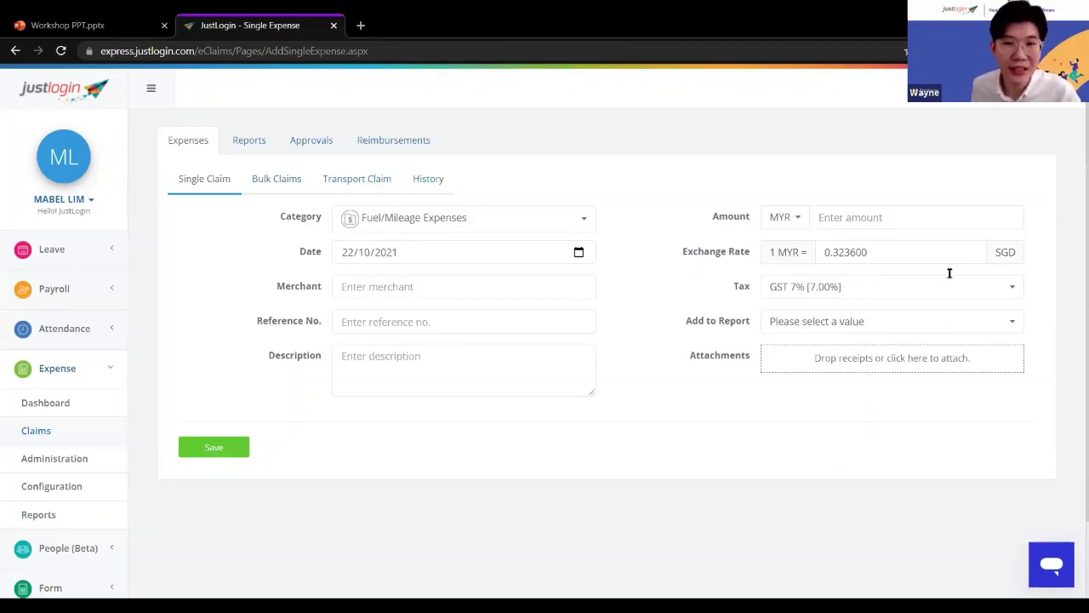
- Open the transport claim form, set the transport type to Car and calculate the transport using Distance
left_click(357, 178)
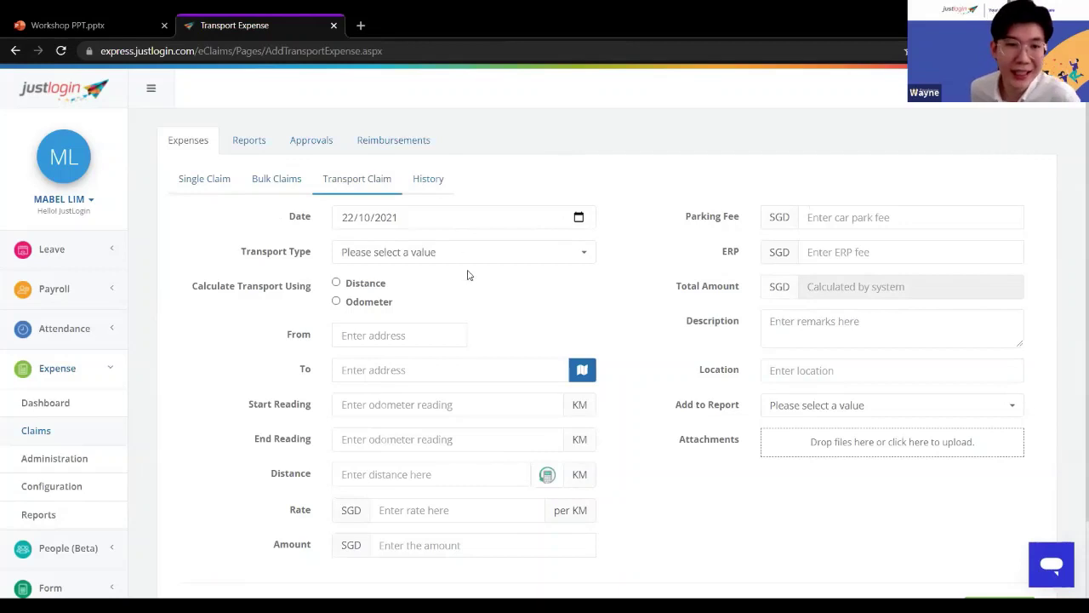
left_click(399, 253)
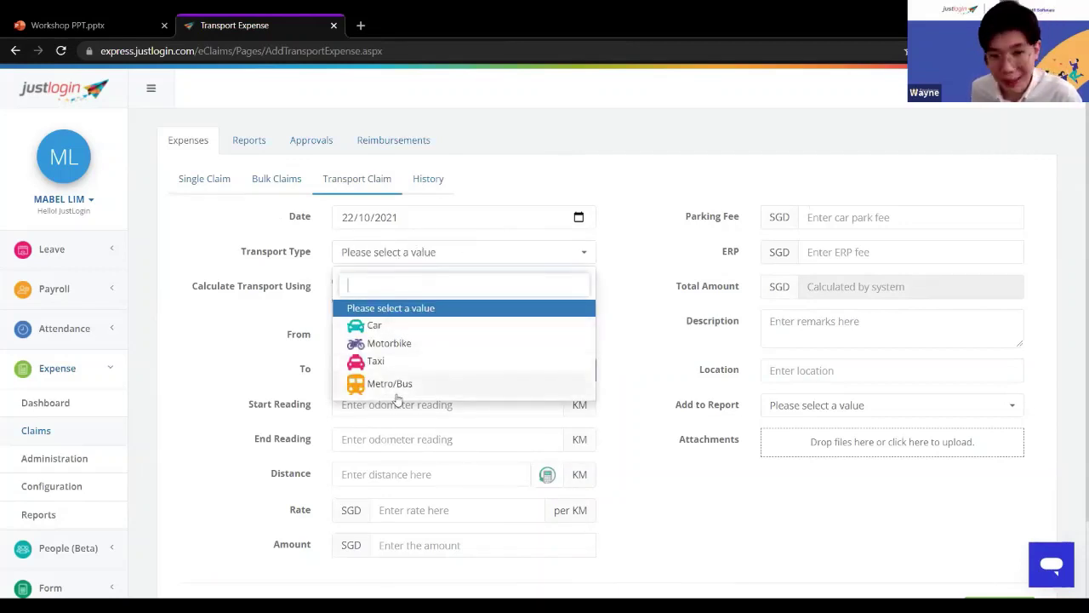
left_click(416, 327)
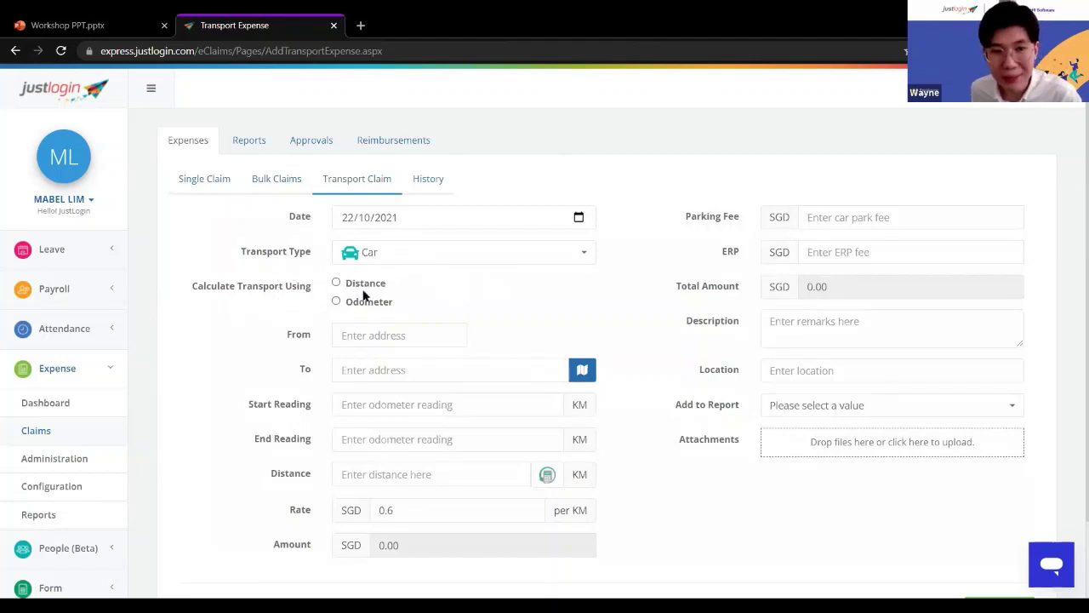
left_click_drag(376, 292, 338, 302)
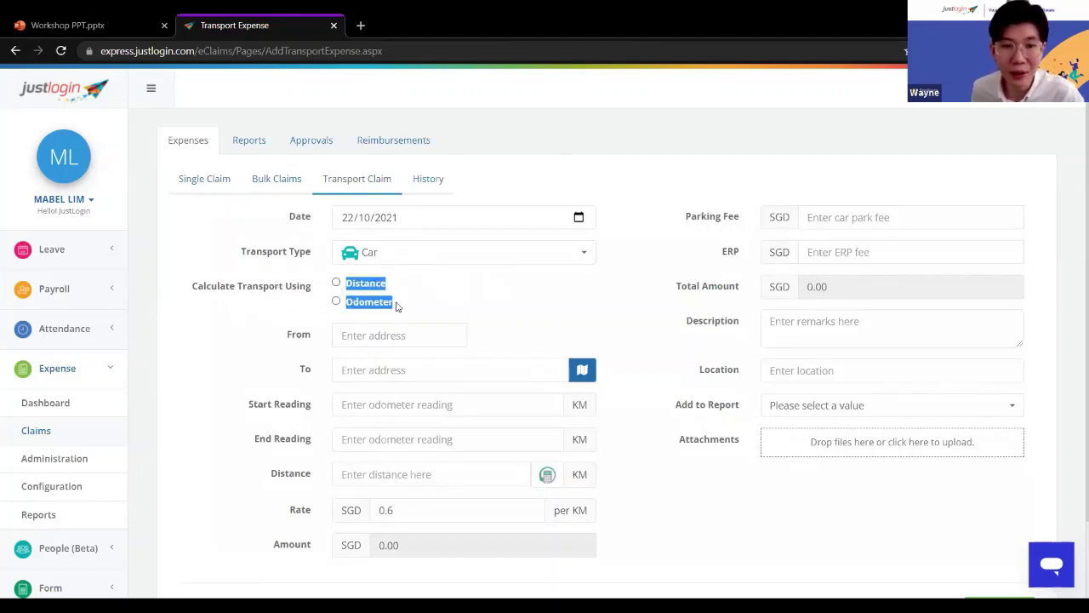
left_click(340, 300)
left_click(336, 284)
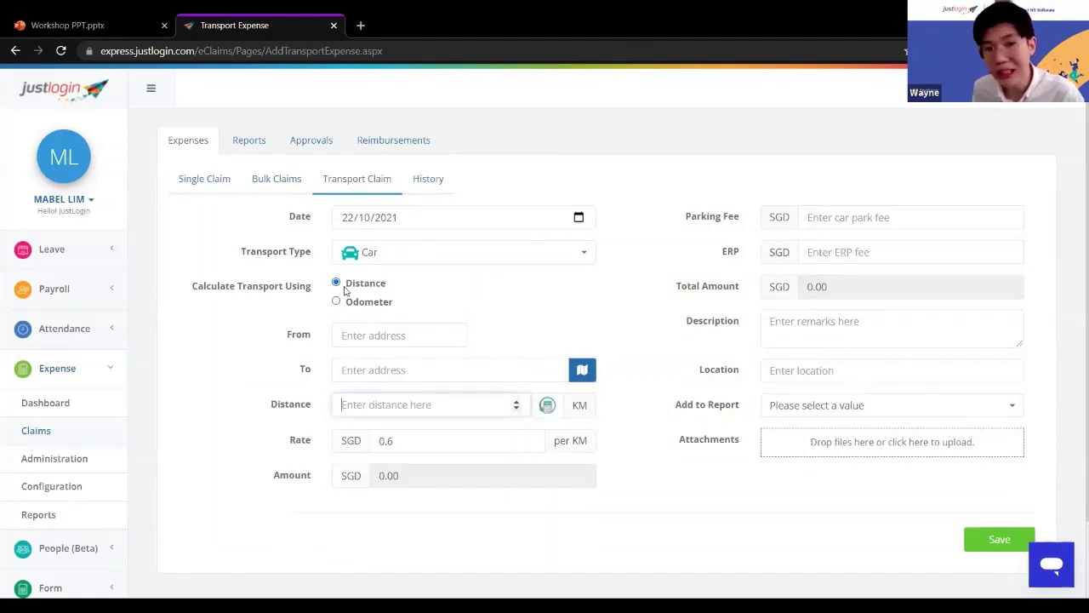
- Go through the transport claim's From and To address fields, enter a distance of 20 km and check the rate per km
left_click(372, 336)
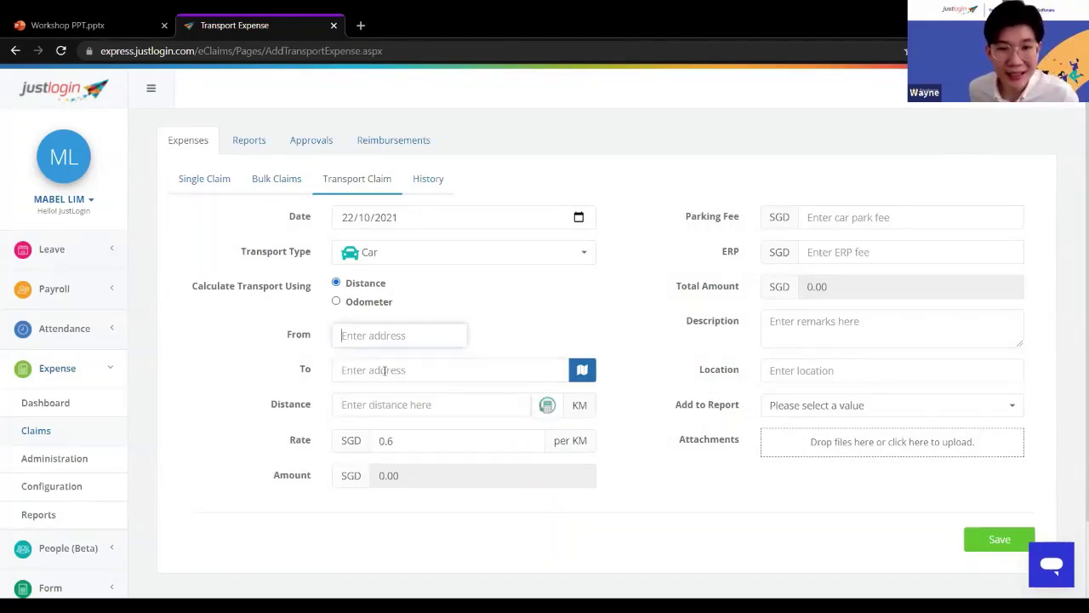
left_click(387, 368)
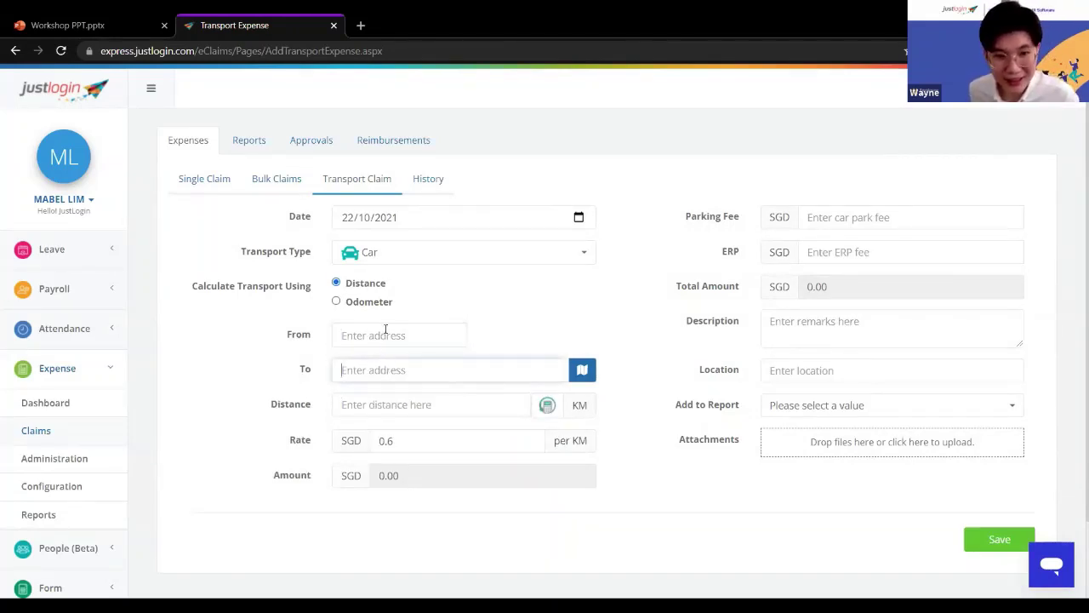
left_click(389, 412)
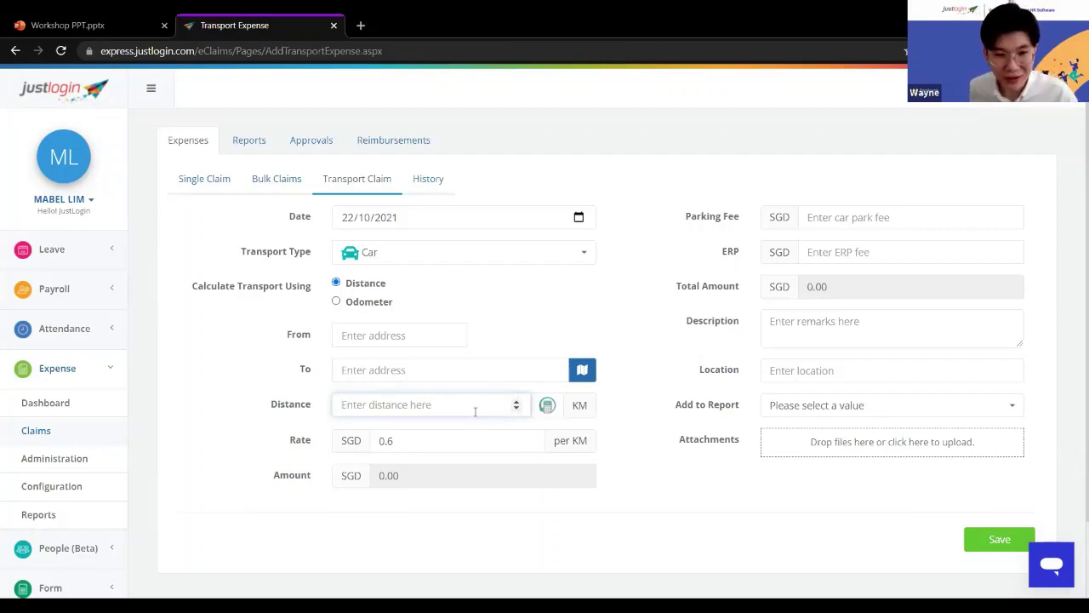
type("20")
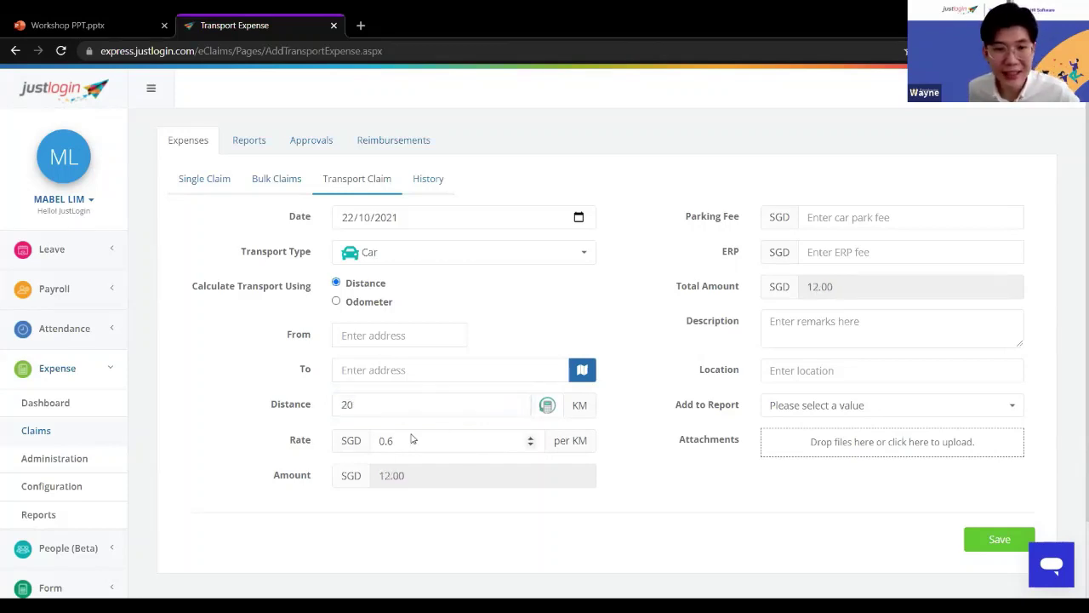
double_click(368, 404)
left_click(371, 403)
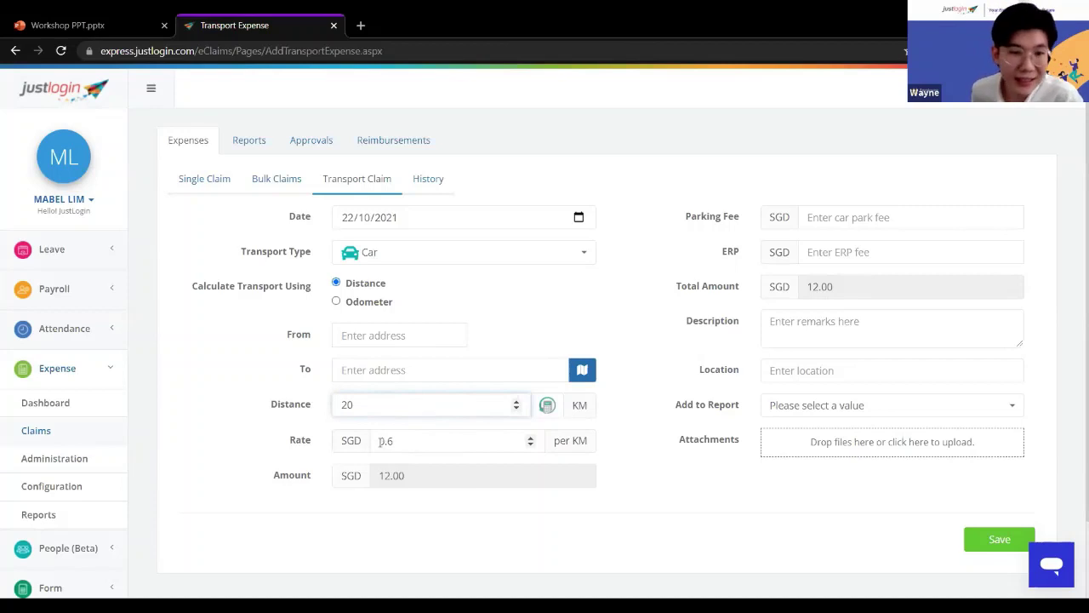
left_click(381, 441)
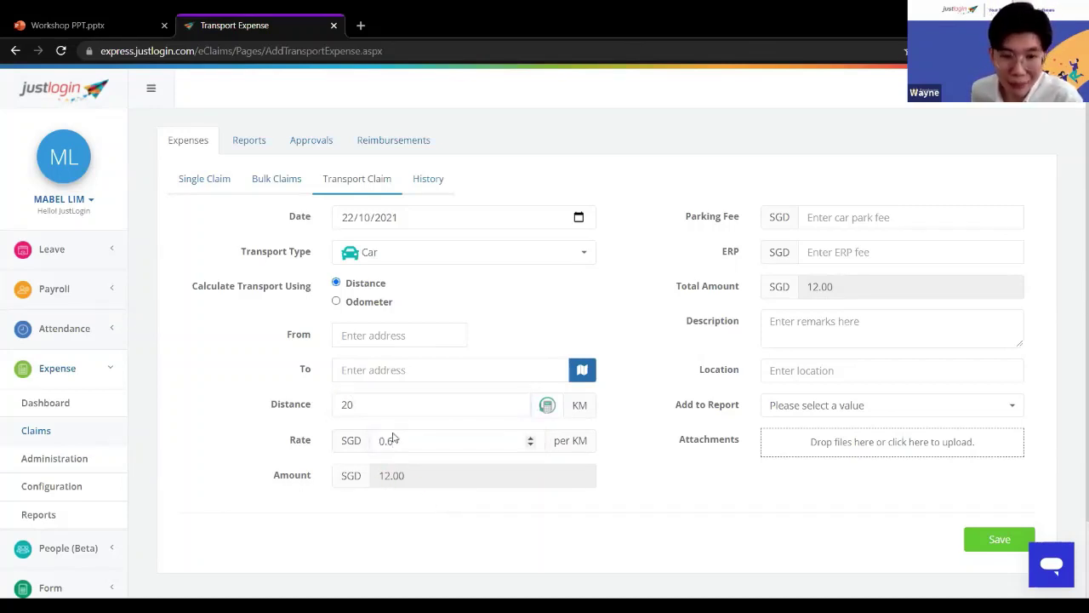
left_click(334, 403)
key("Tab")
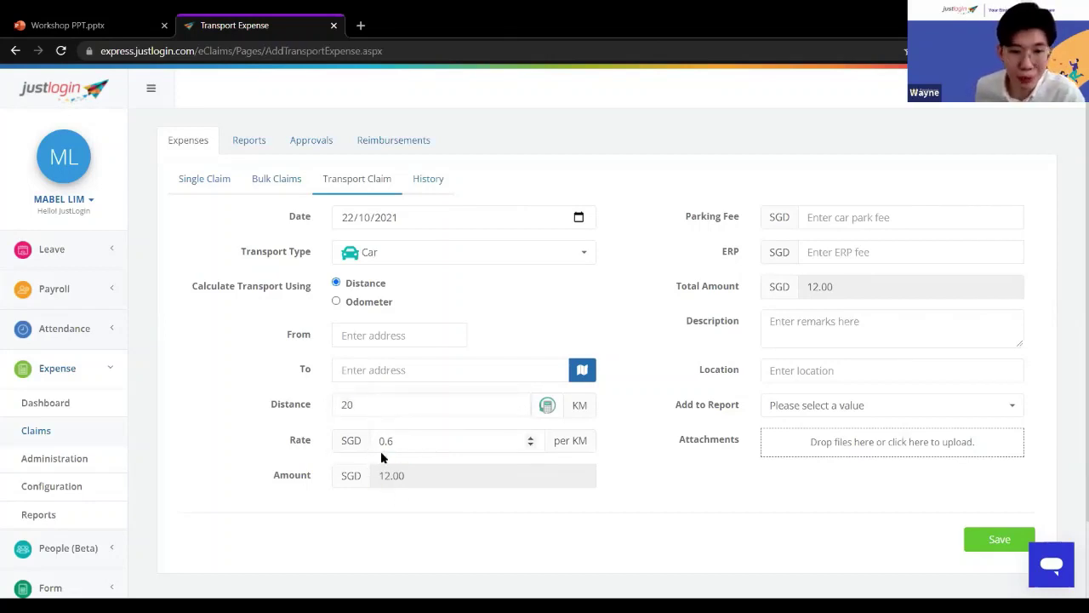
- Go through the transport claim's parking fee, ERP, description and location fields without filling them in
left_click(846, 223)
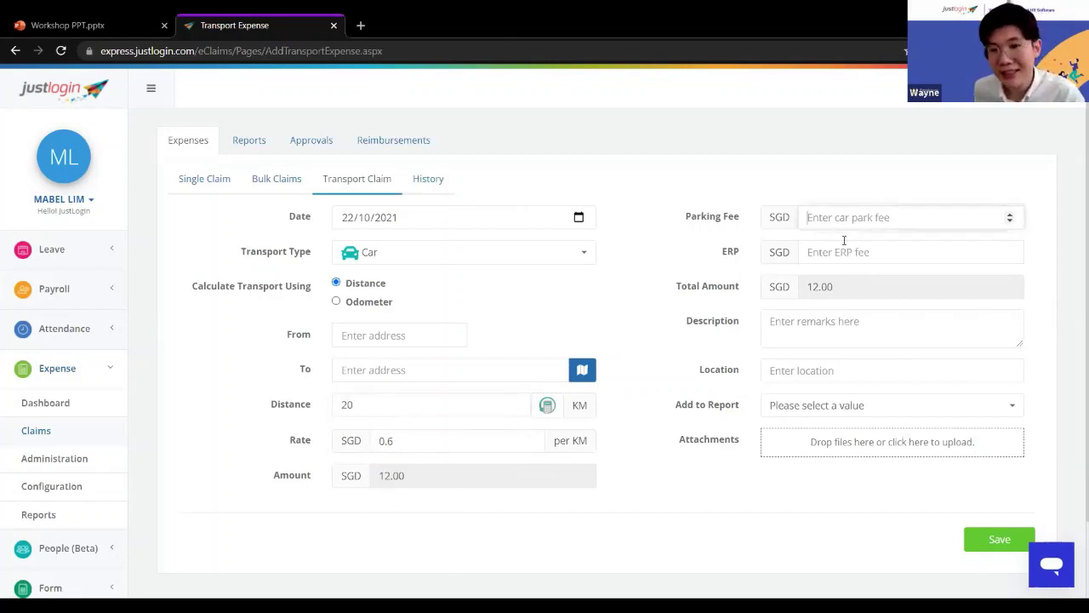
left_click(850, 255)
left_click(839, 327)
left_click(825, 375)
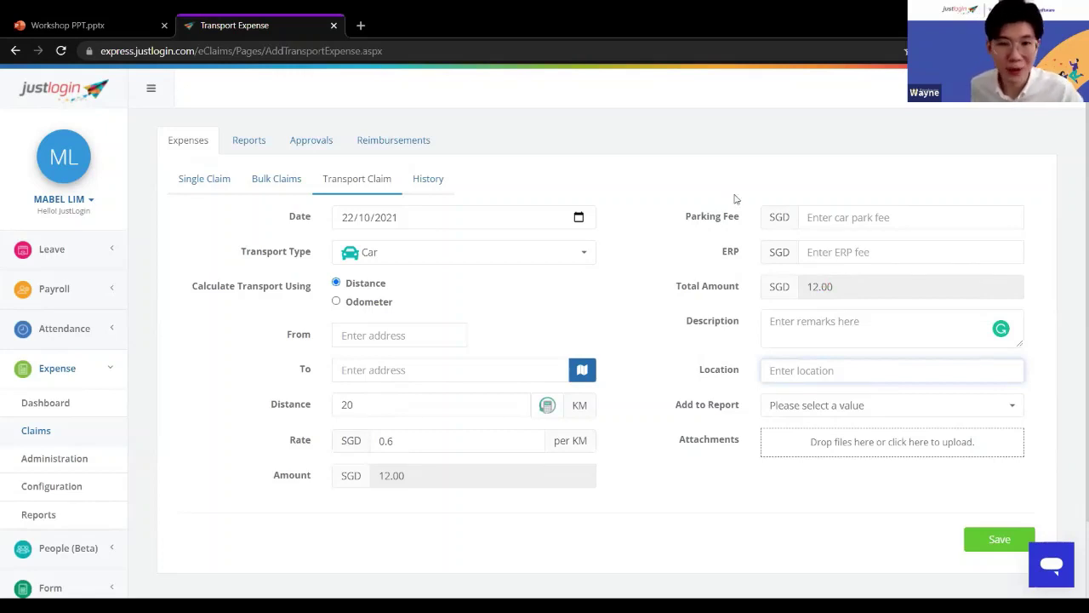
- Open the expense approvals and look through the expense reports submitted across the whole company
left_click(301, 145)
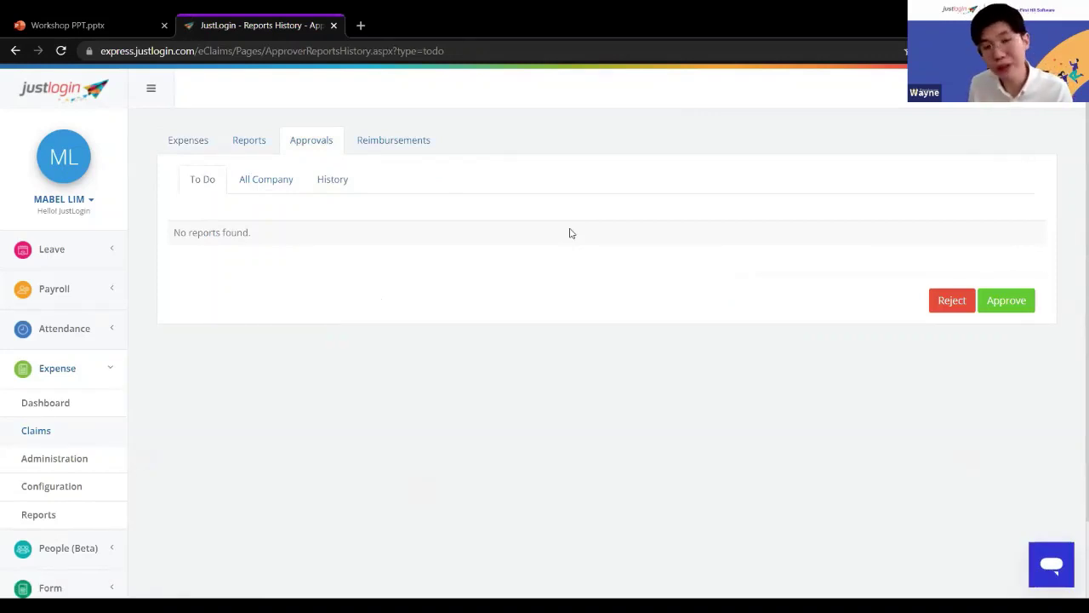
left_click(277, 182)
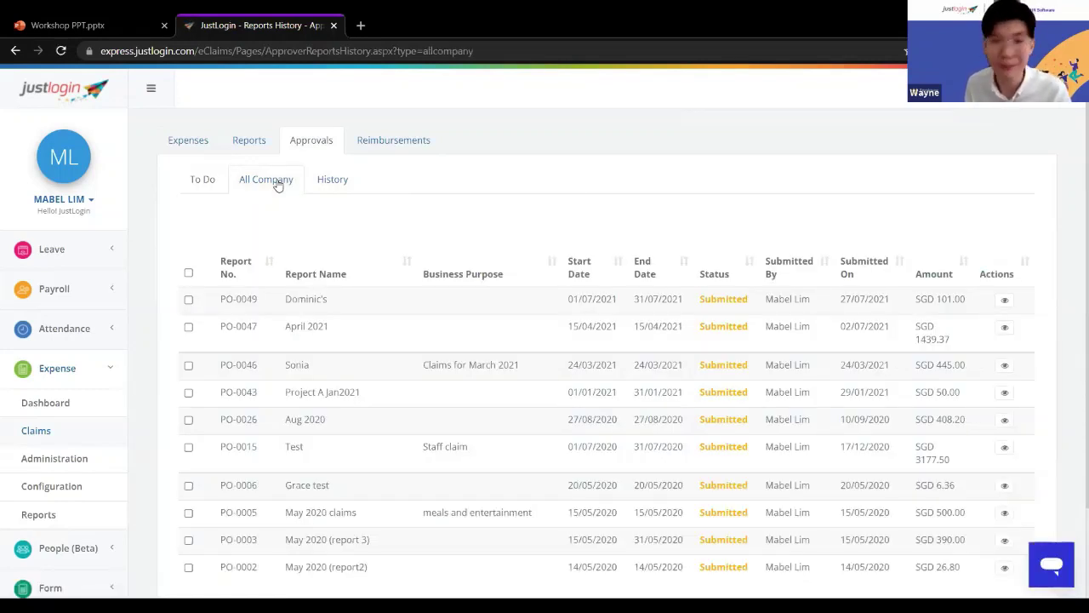
scroll(520, 365, "down", 3)
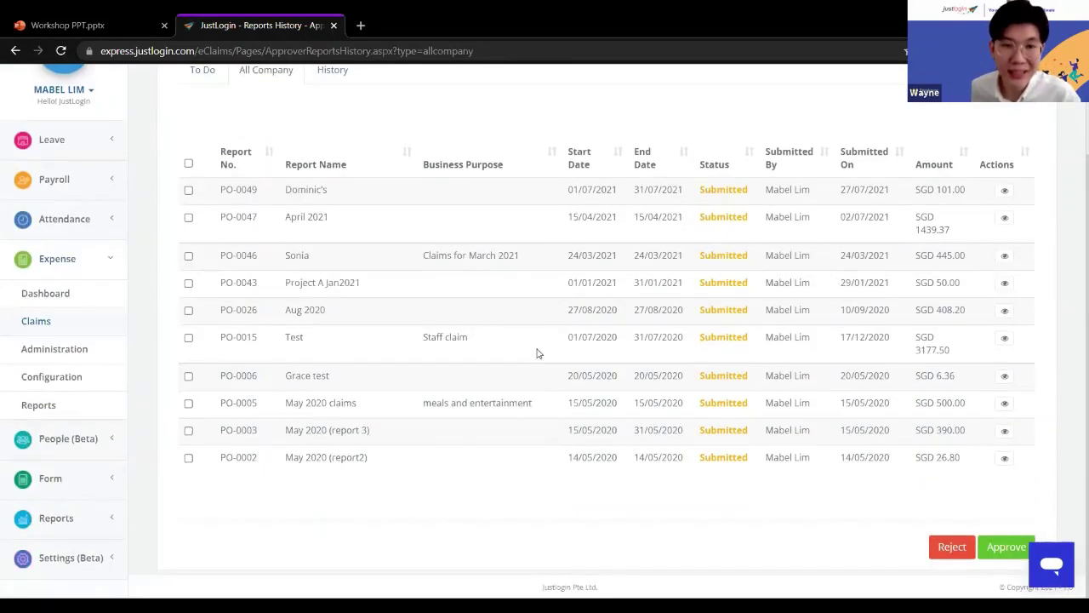
scroll(424, 392, "up", 3)
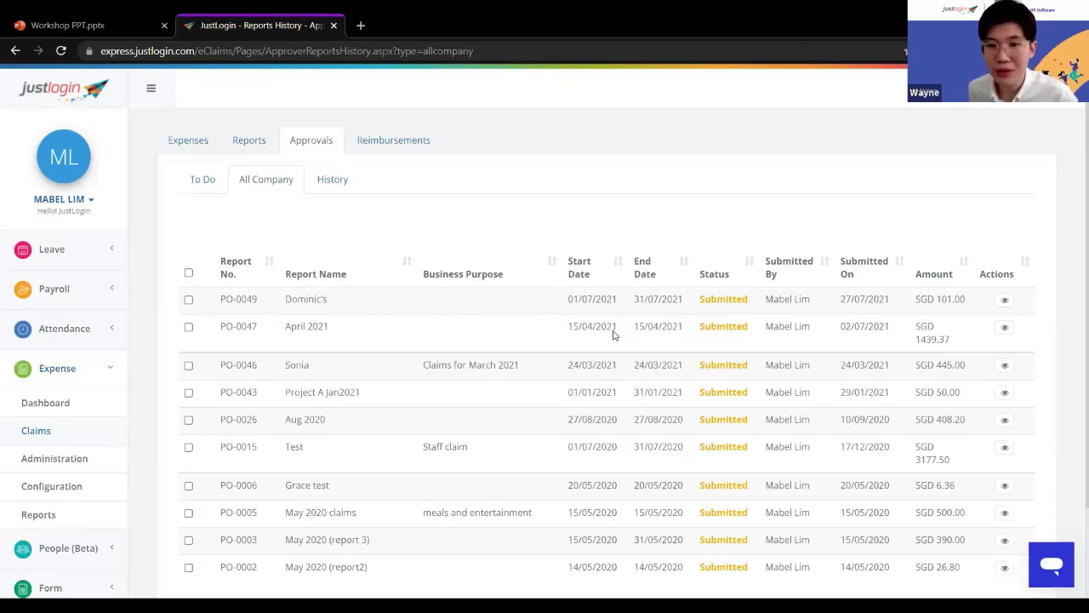
- Examine the start date and status of report PO-0049 and the status of report PO-0015 in the company-wide approvals list
left_click_drag(562, 305, 637, 301)
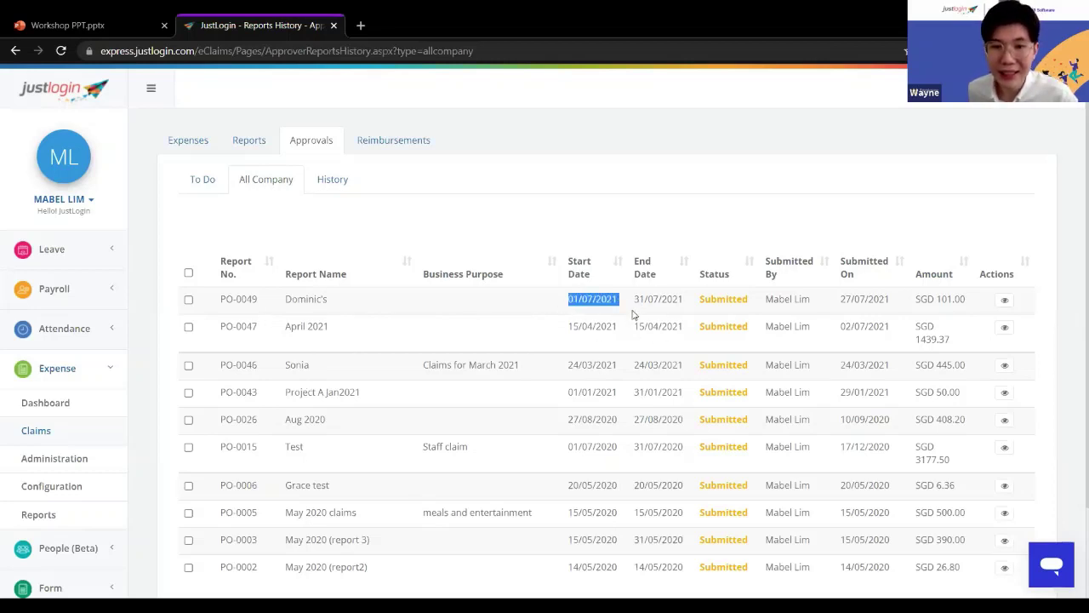
left_click(624, 303)
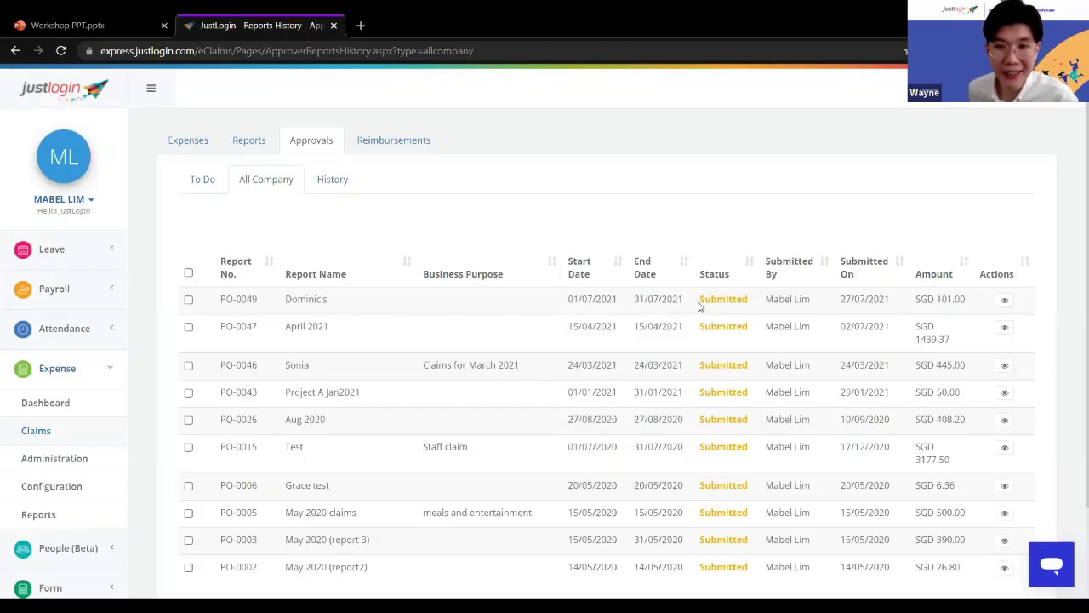
mouse_move(699, 306)
left_mouse_down()
mouse_move(751, 306)
mouse_move(701, 306)
left_mouse_up()
left_click(752, 309)
scroll(719, 347, "down", 1)
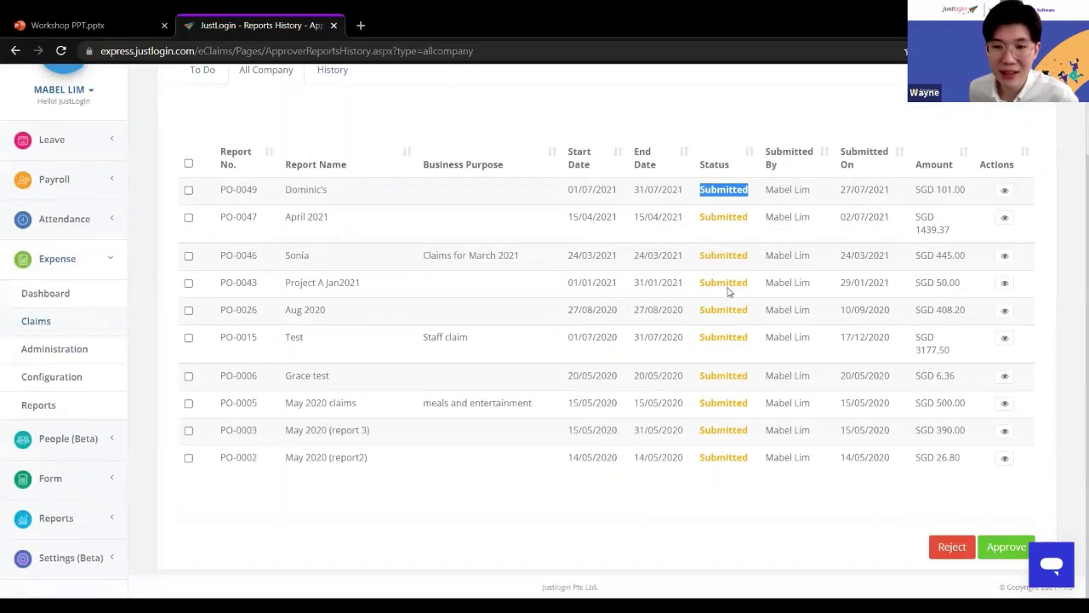
left_click_drag(751, 340, 702, 340)
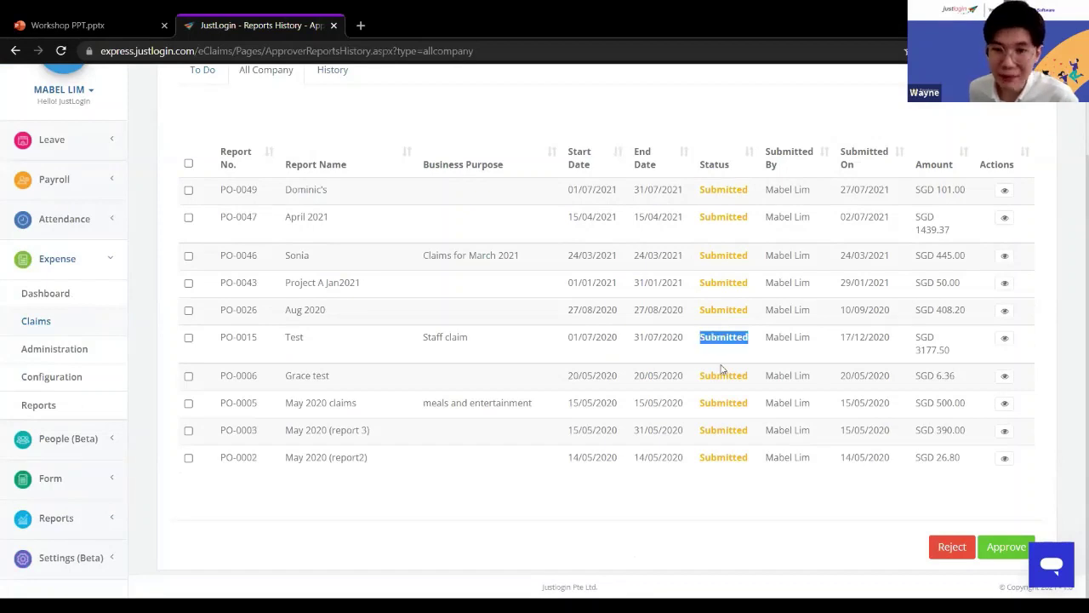
left_click(732, 355)
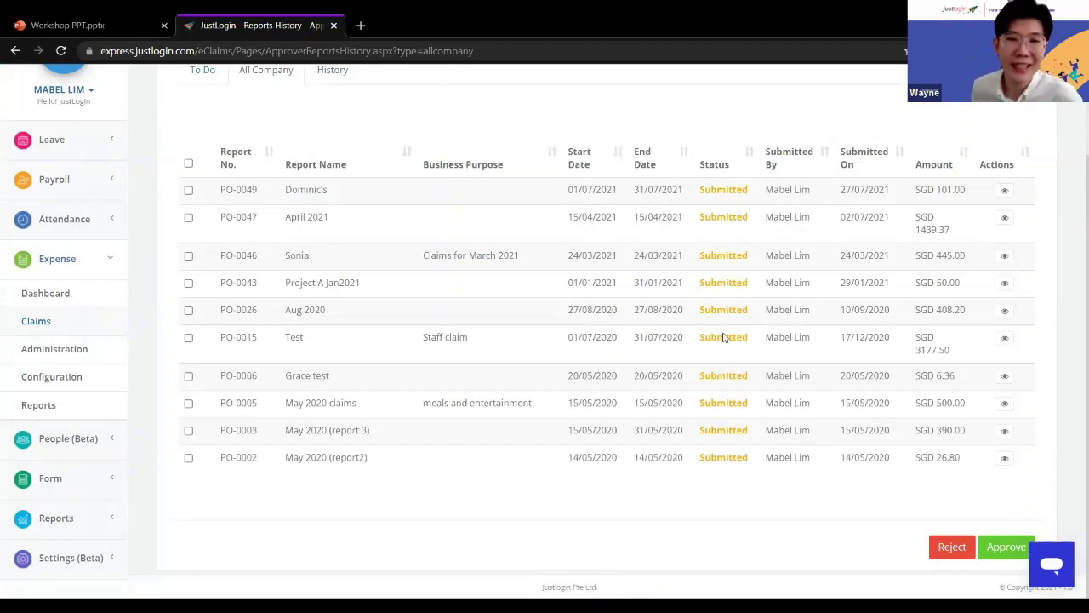
scroll(723, 338, "up", 1)
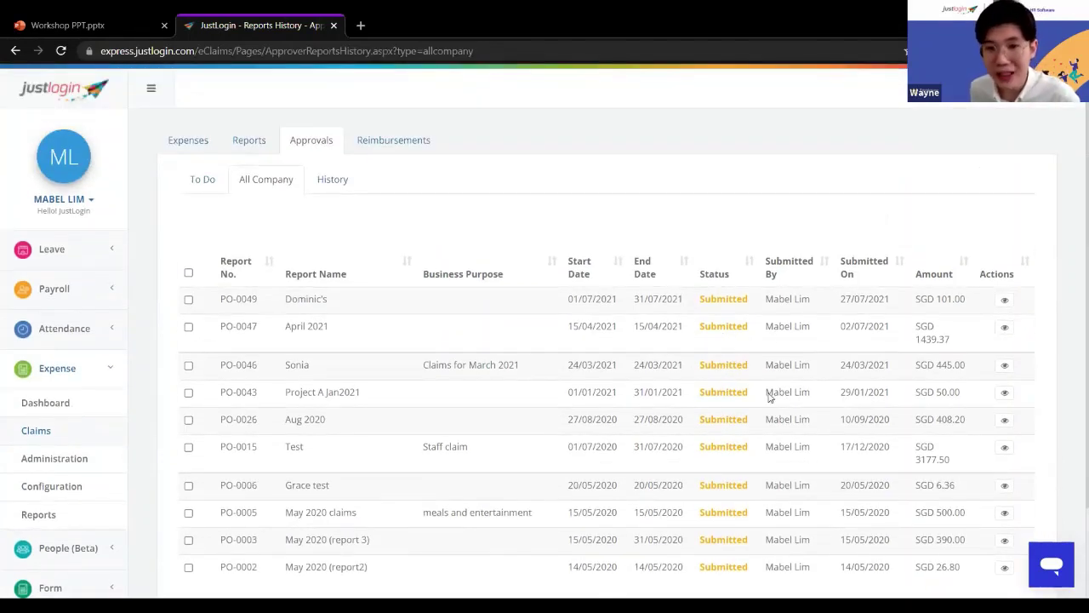
- Open expense report PO-0049 from the company-wide approvals and examine the categories of its two claims
left_click(1007, 308)
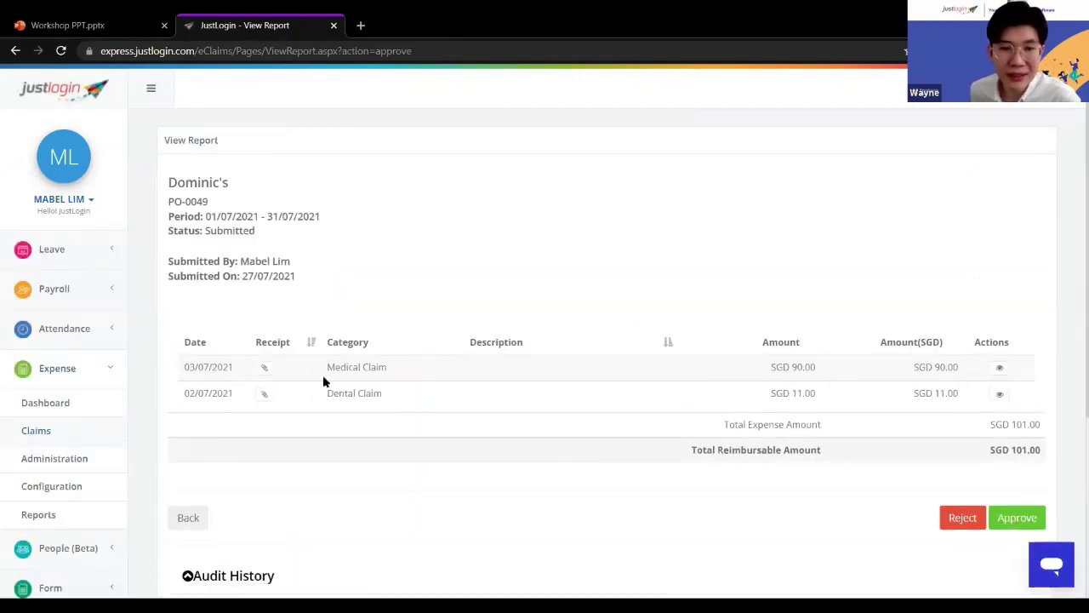
left_click_drag(322, 375, 399, 373)
left_click_drag(325, 397, 389, 403)
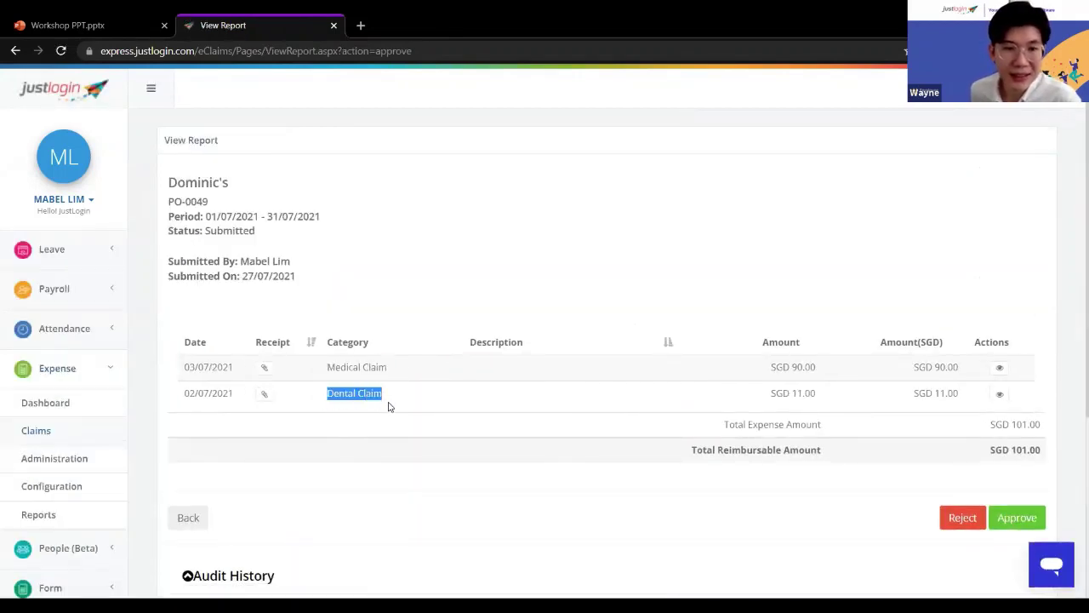
left_click(260, 111)
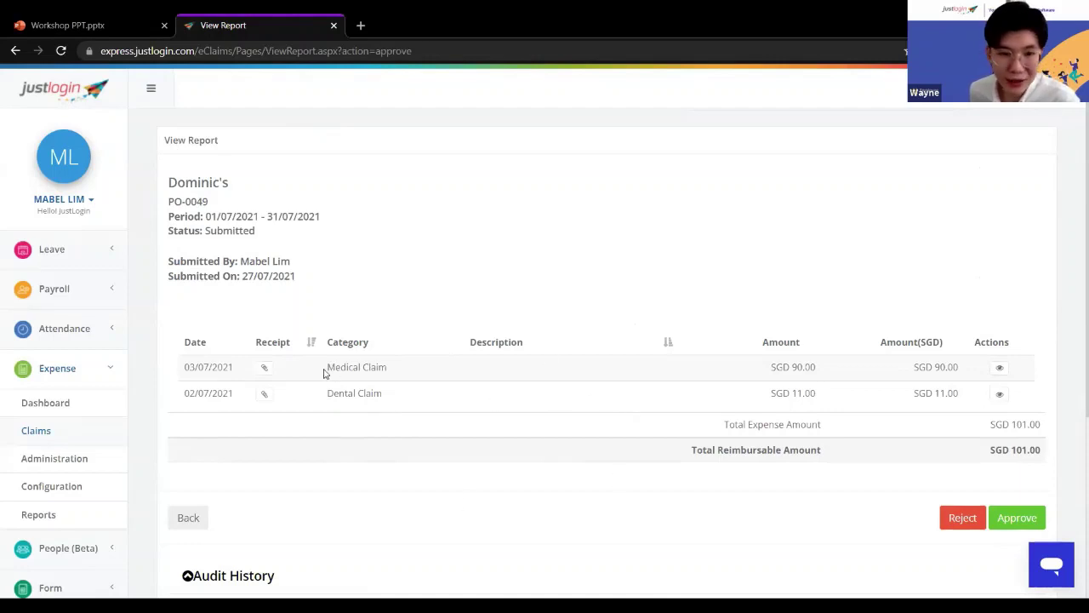
left_click_drag(323, 373, 406, 373)
left_click_drag(322, 400, 392, 406)
left_click(619, 380)
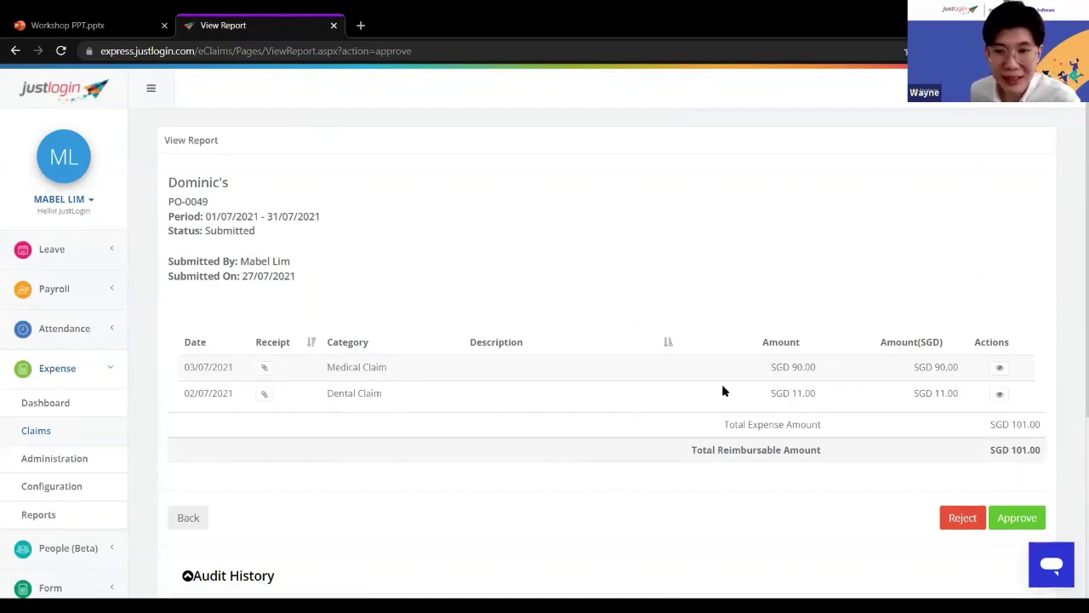
- Check the claim amounts in report PO-0049 and view the medical claim's expense details
left_click_drag(757, 375, 836, 370)
left_click_drag(772, 396, 829, 398)
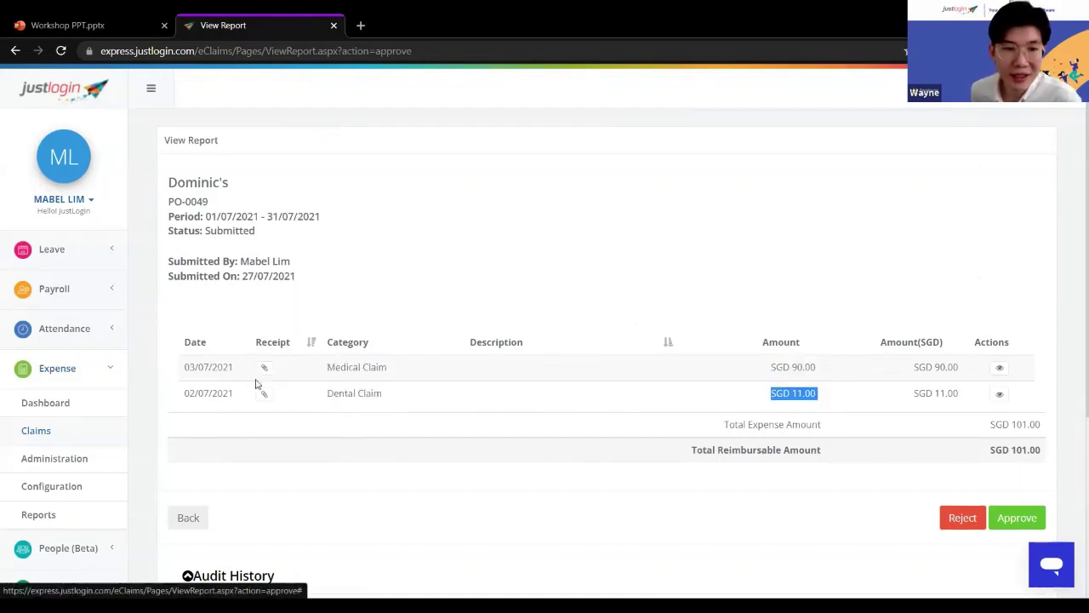
left_click(619, 304)
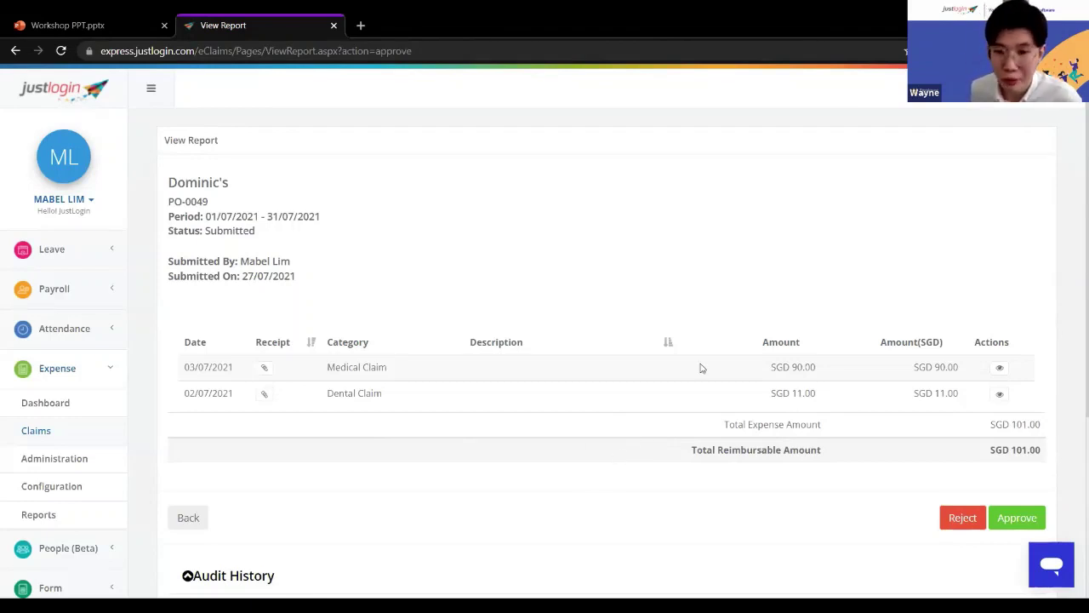
left_click(1001, 369)
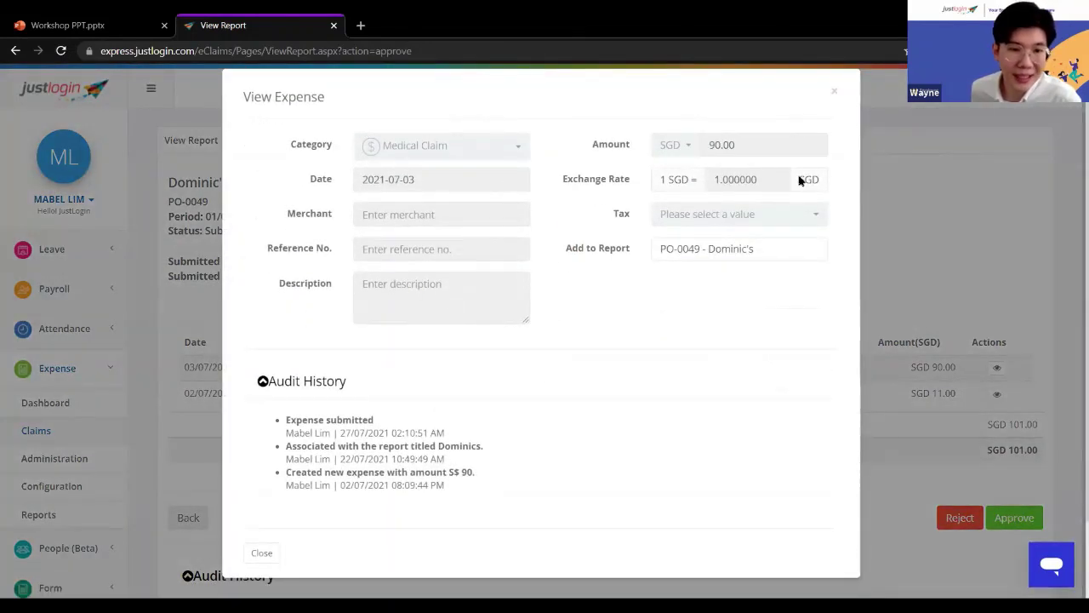
left_click(834, 91)
- Review the audit history of report PO-0049, collapsing and expanding it once
scroll(243, 482, "down", 3)
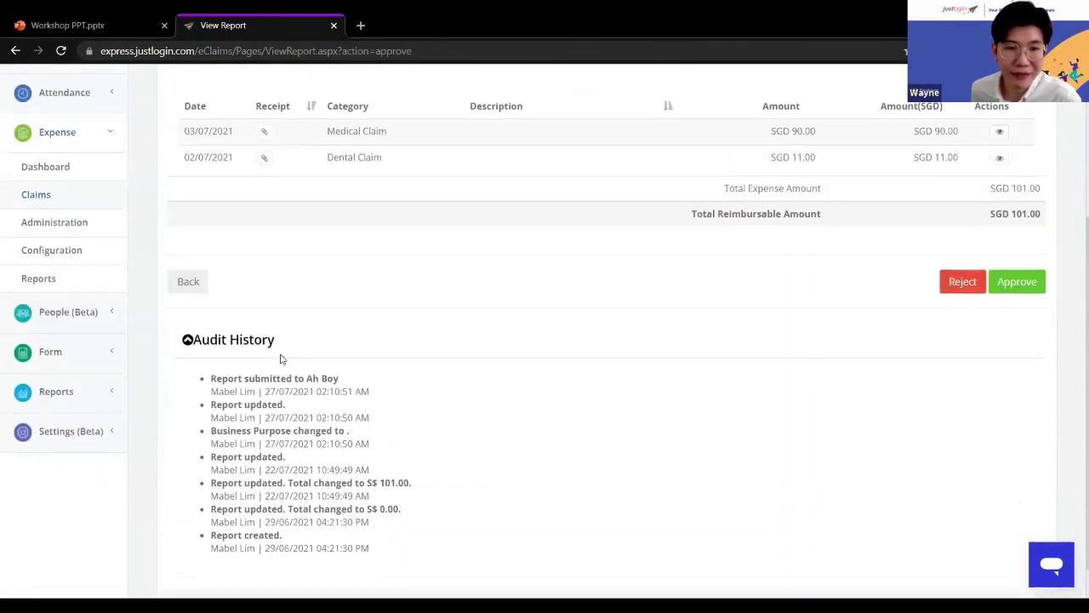
left_click(255, 340)
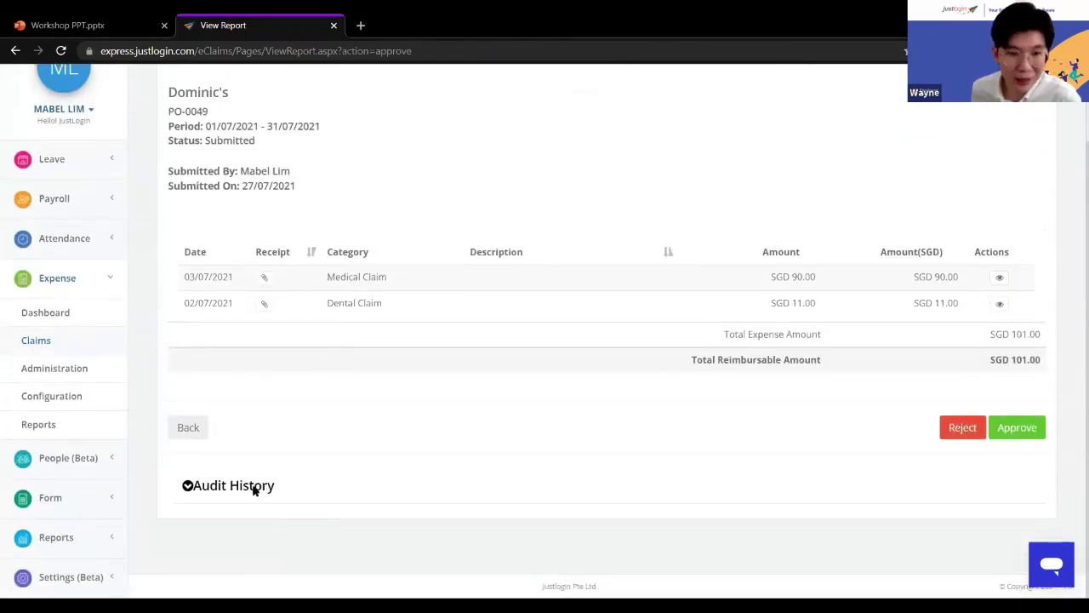
left_click(253, 487)
scroll(449, 459, "down", 3)
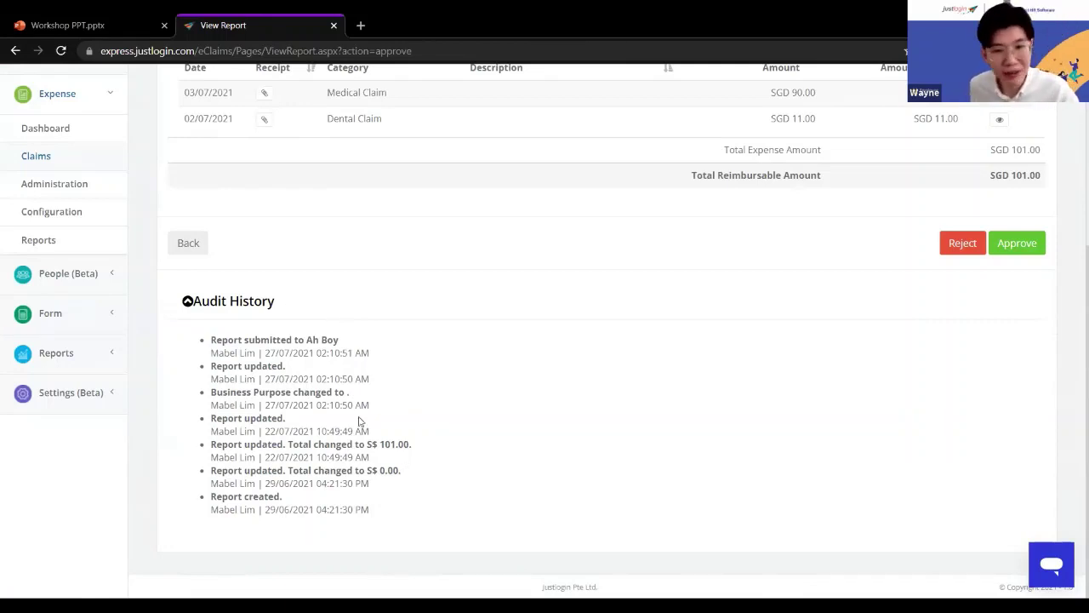
scroll(637, 424, "up", 1)
scroll(637, 424, "up", 5)
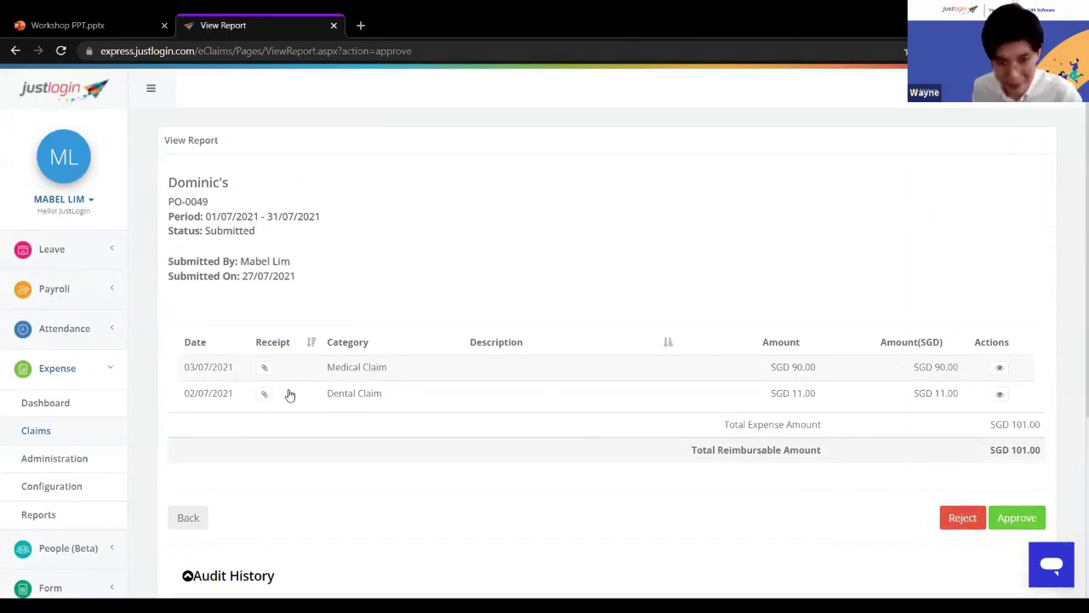
- Go through the expense claims and administration pages to the configuration's category list and look over the category names
left_click(76, 443)
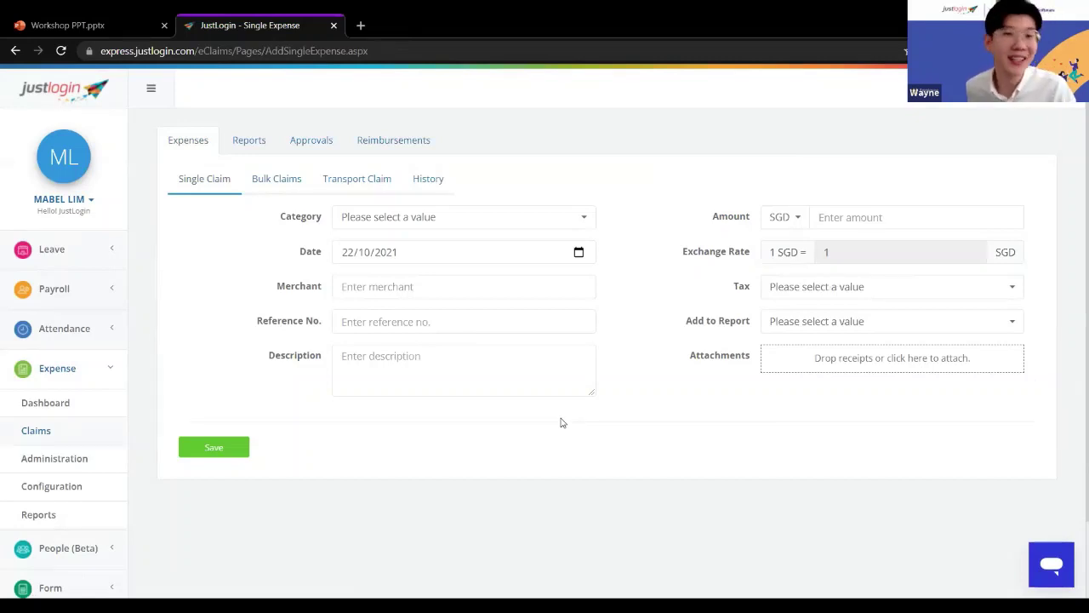
left_click(71, 487)
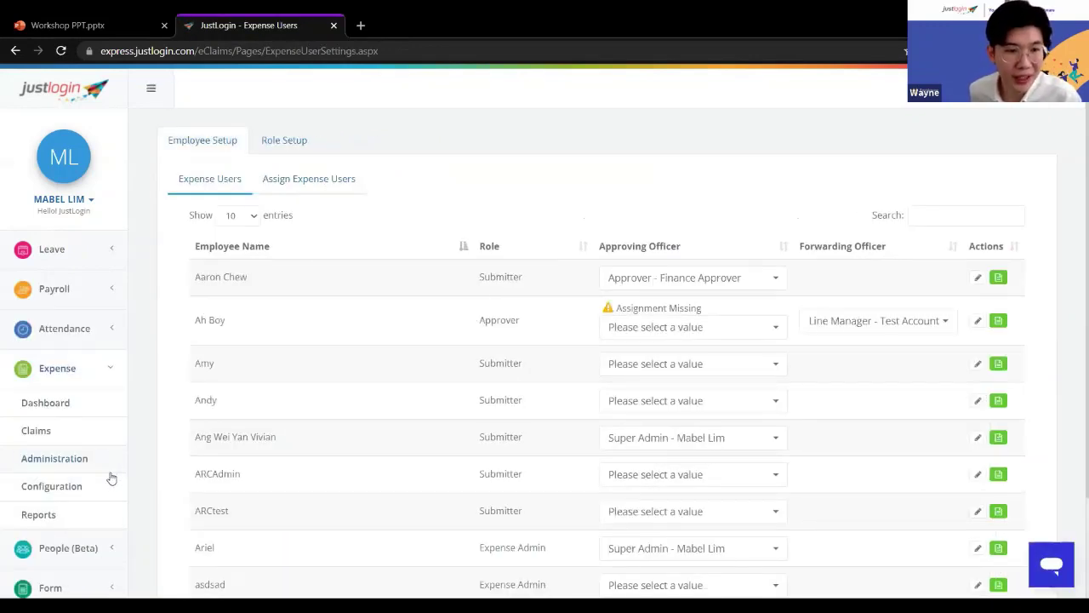
left_click(85, 497)
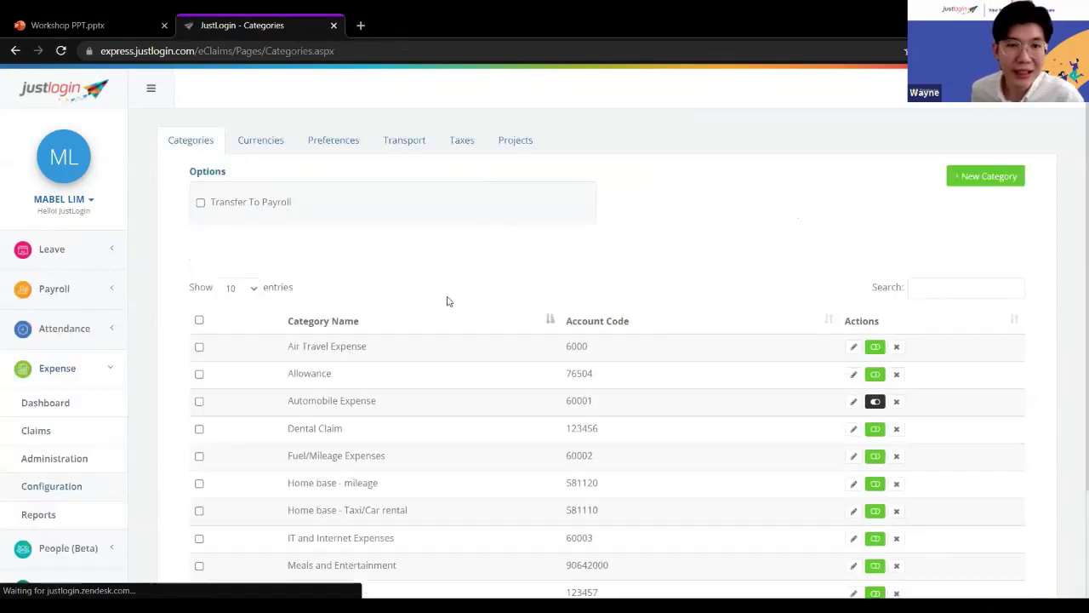
scroll(447, 300, "down", 2)
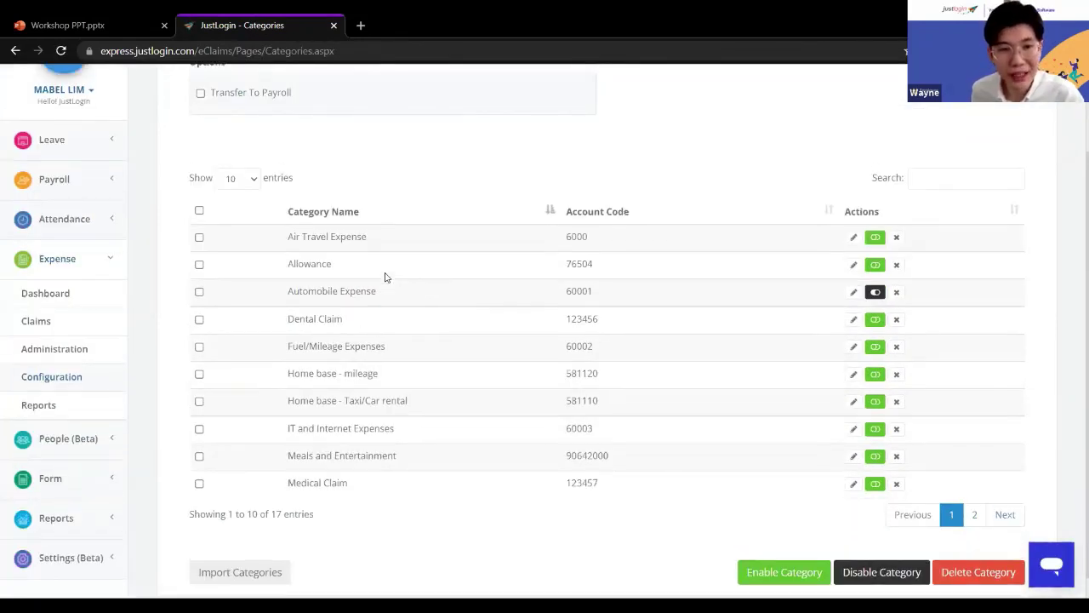
scroll(385, 277, "up", 2)
left_click_drag(290, 348, 371, 352)
left_click(372, 352)
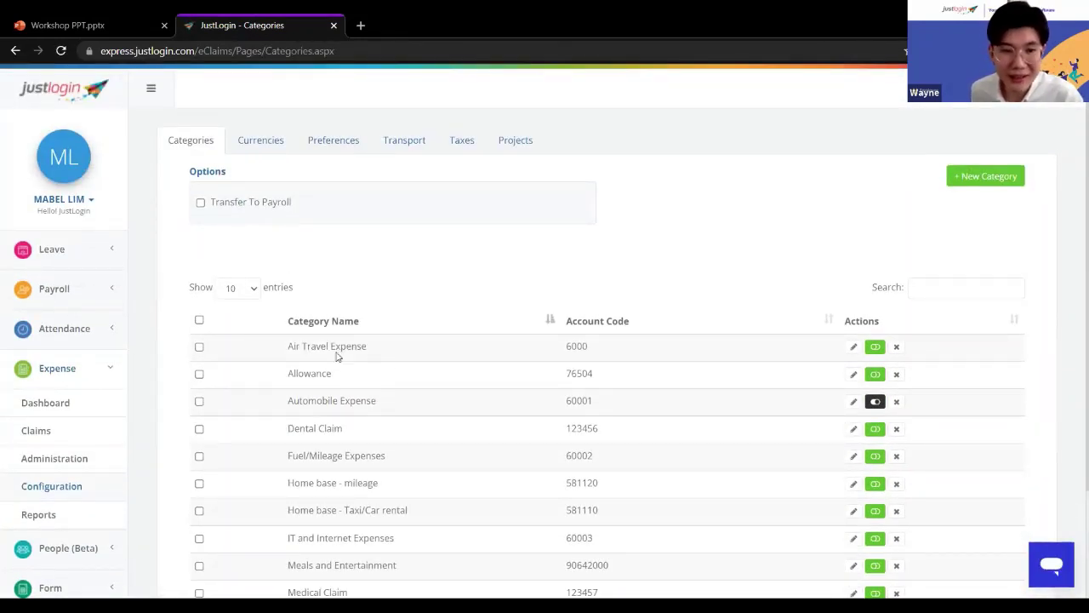
- Check the Automobile Expense category's account code and the Transfer To Payroll option without enabling it
scroll(369, 372, "down", 2)
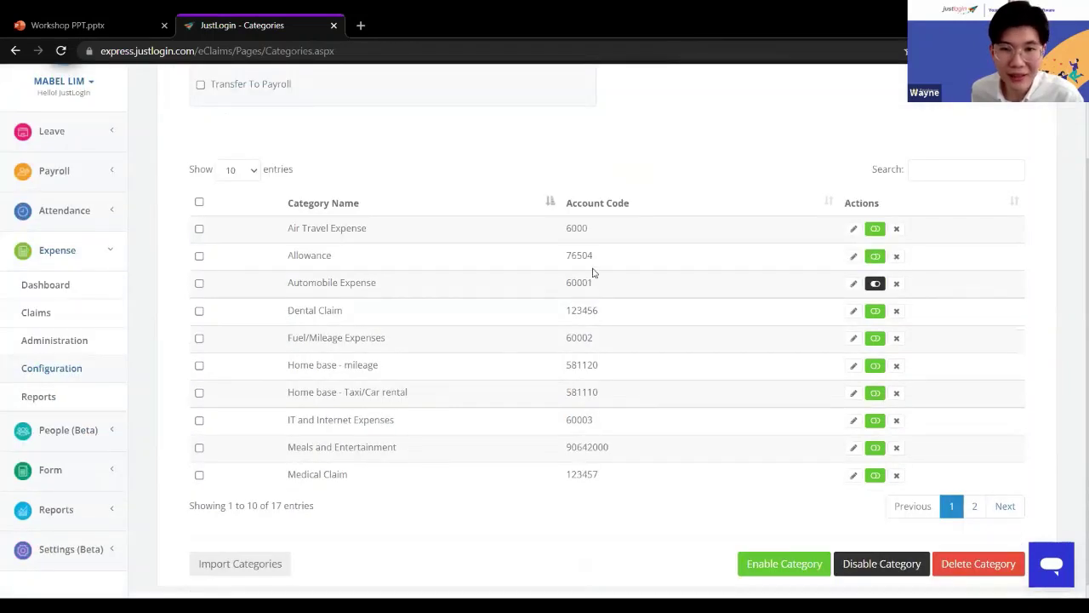
left_click_drag(564, 282, 618, 288)
left_click(640, 333)
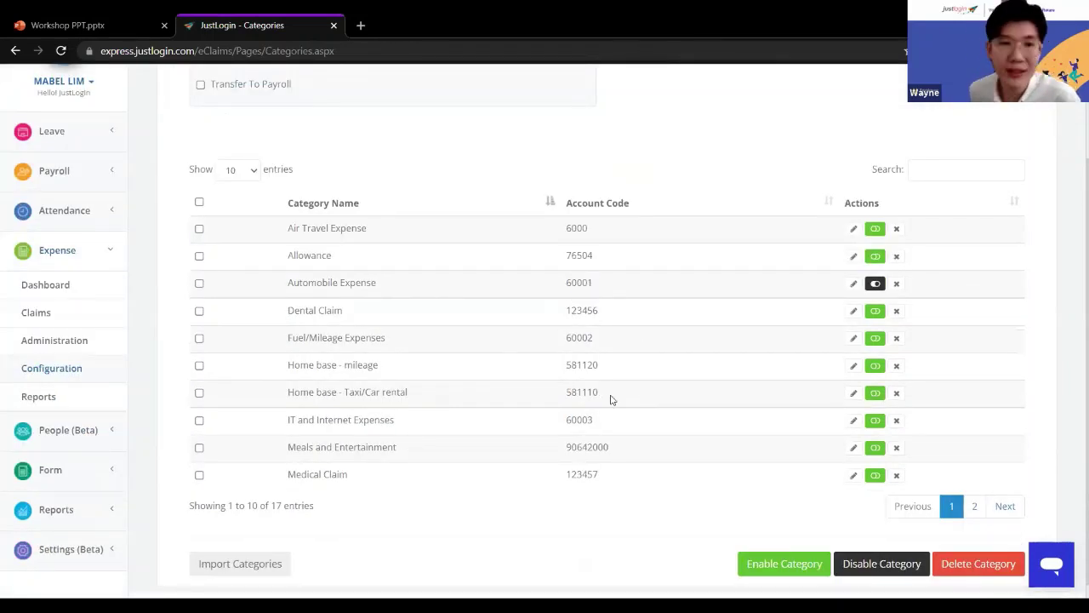
scroll(610, 399, "up", 2)
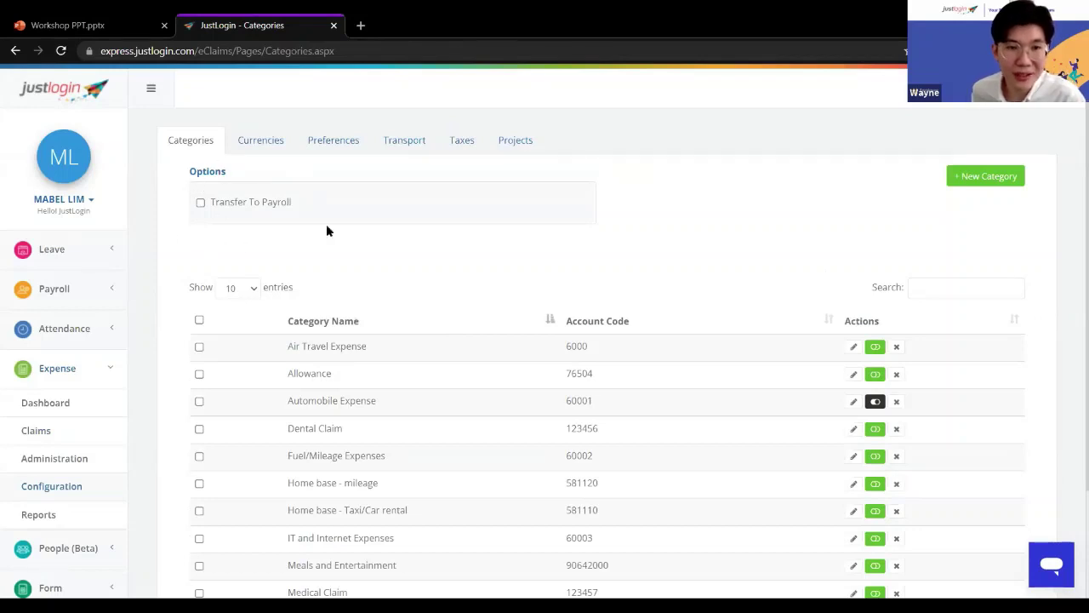
left_click_drag(293, 204, 212, 204)
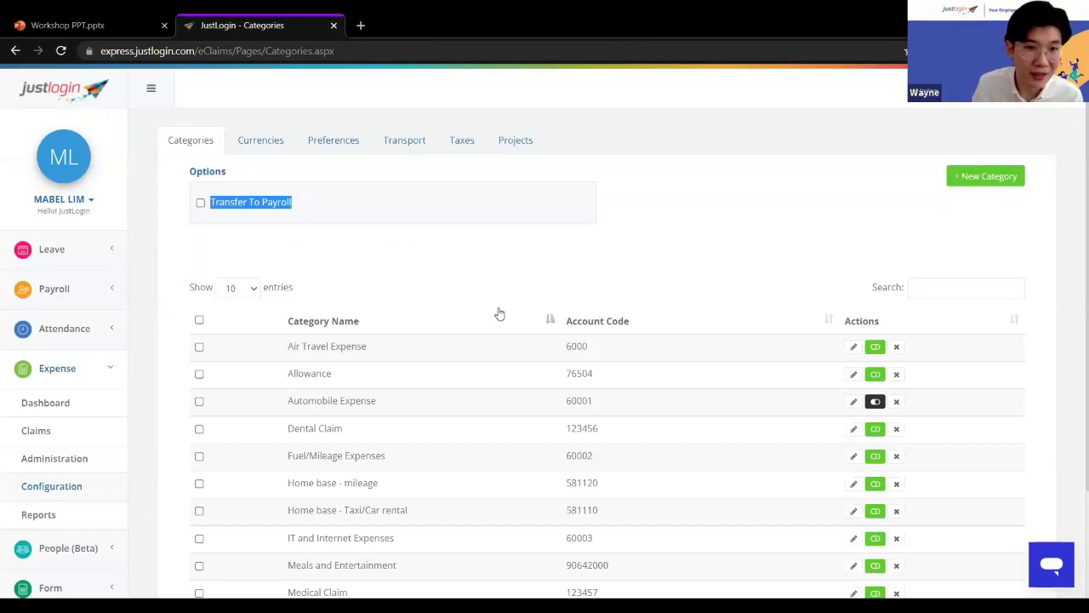
left_click(329, 233)
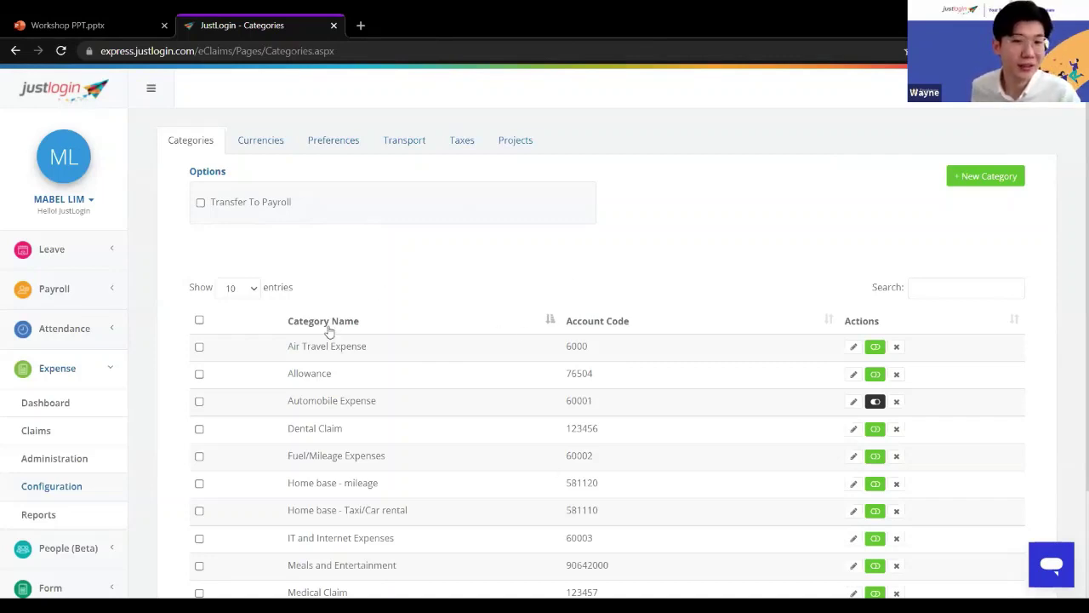
- View the expense module's Expense Reports page and its Expense Summary page with their filter options
left_click(76, 521)
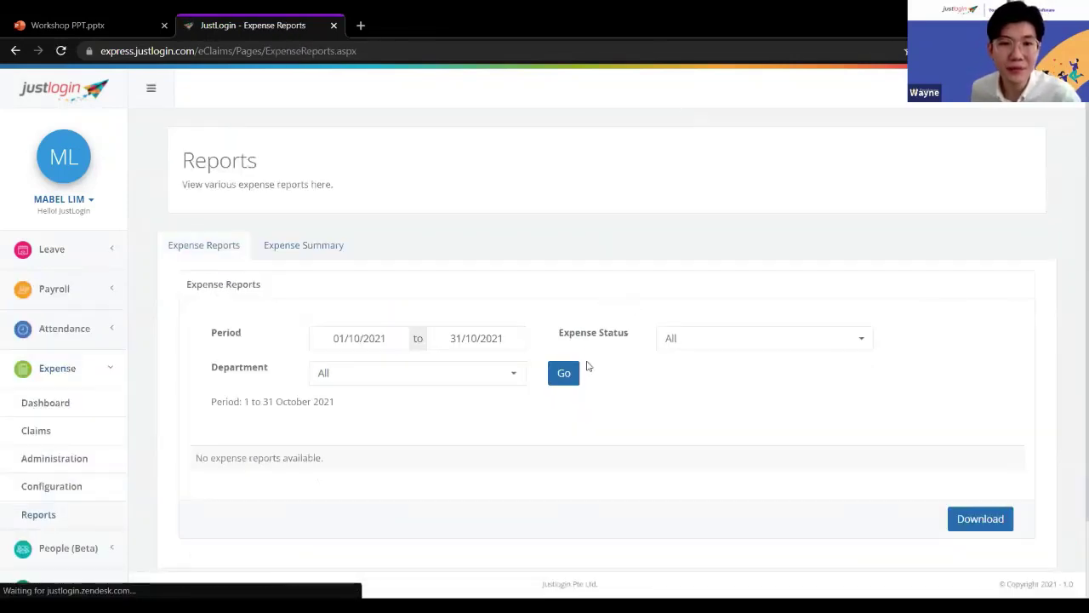
scroll(587, 364, "down", 2)
scroll(604, 406, "up", 2)
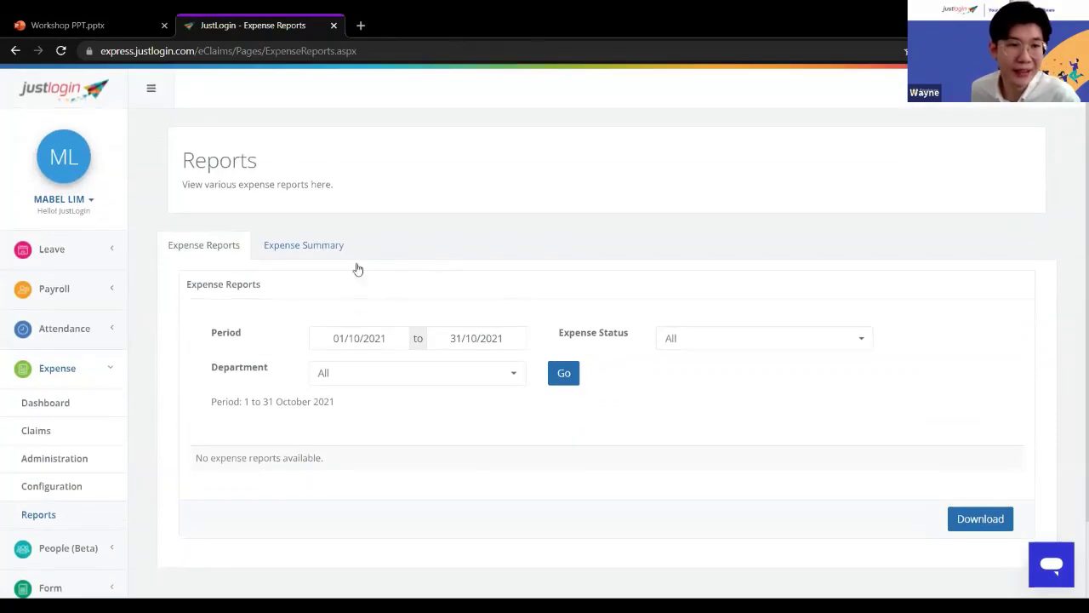
left_click(299, 253)
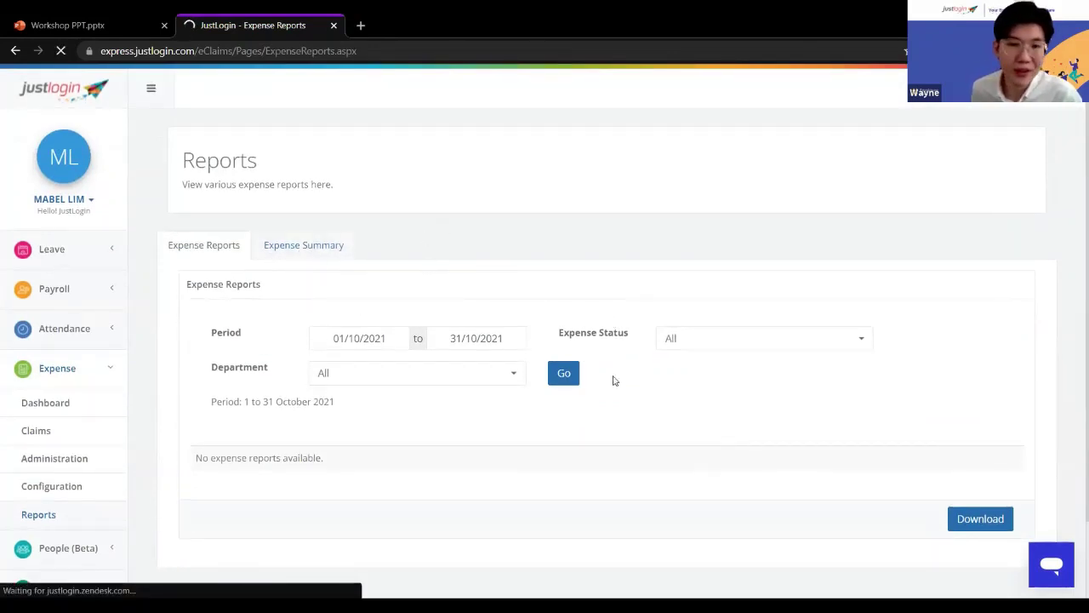
scroll(602, 362, "down", 1)
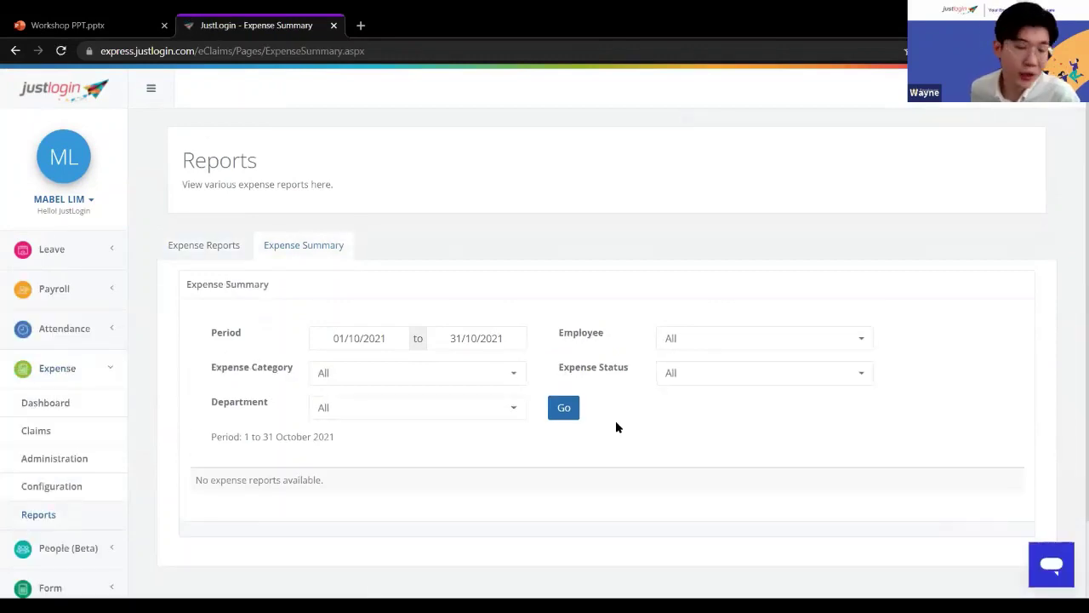
scroll(600, 400, "down", 1)
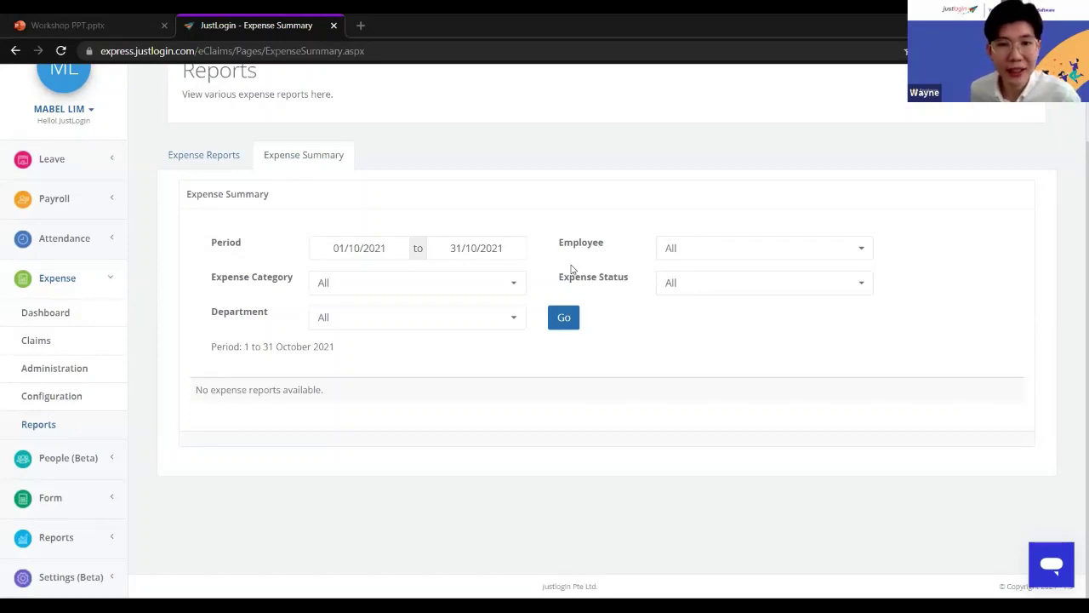
scroll(566, 281, "up", 1)
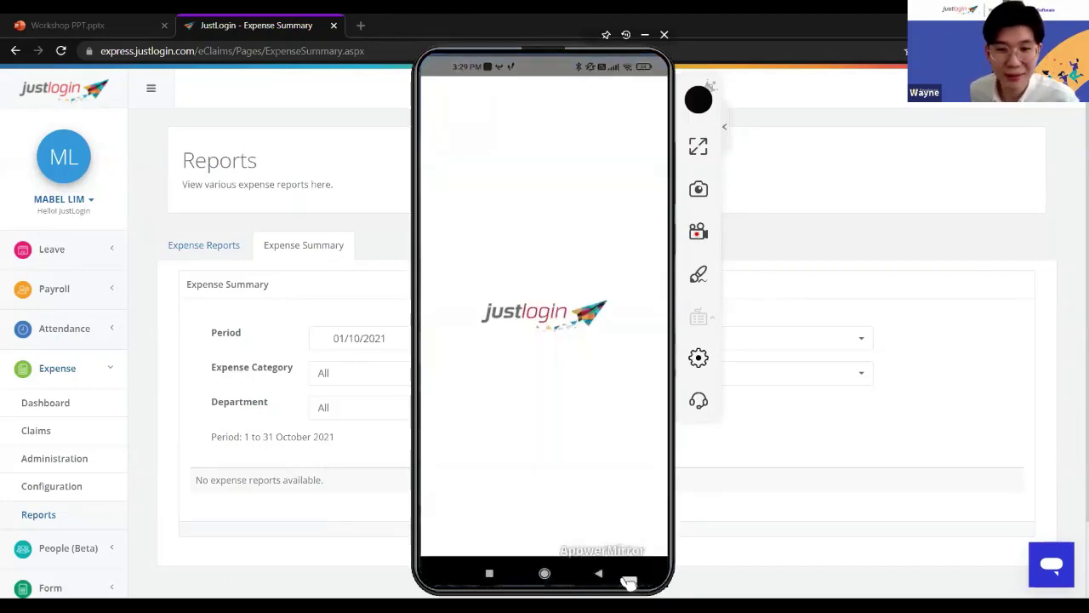
- Switch to the phone mirrored in ApowerMirror, dismiss the notification-access prompt and capture a photo for a new scanned expense
left_click_drag(628, 581, 564, 248)
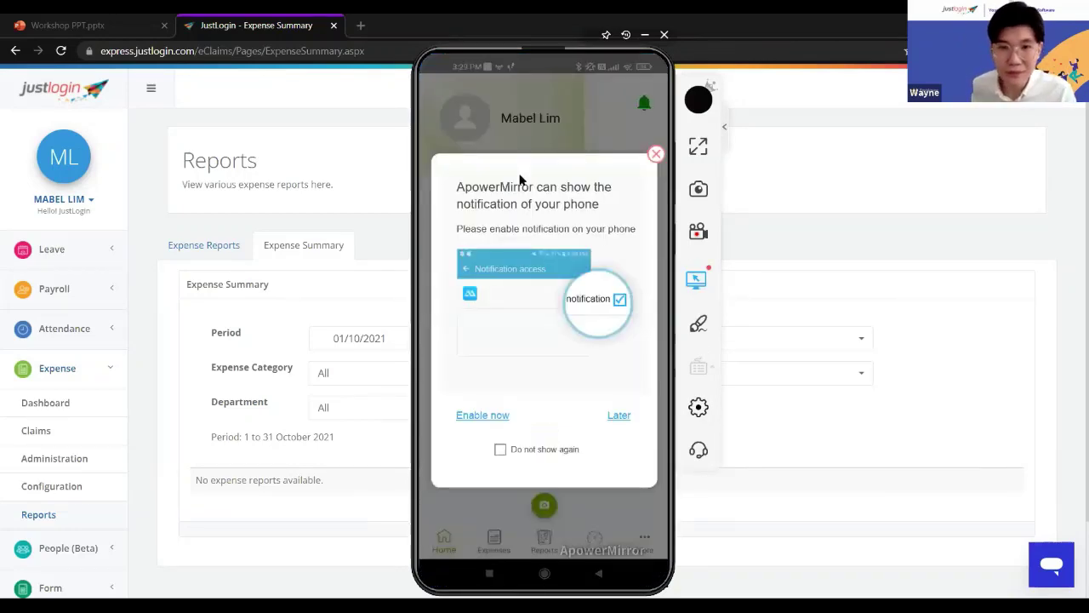
left_click(656, 154)
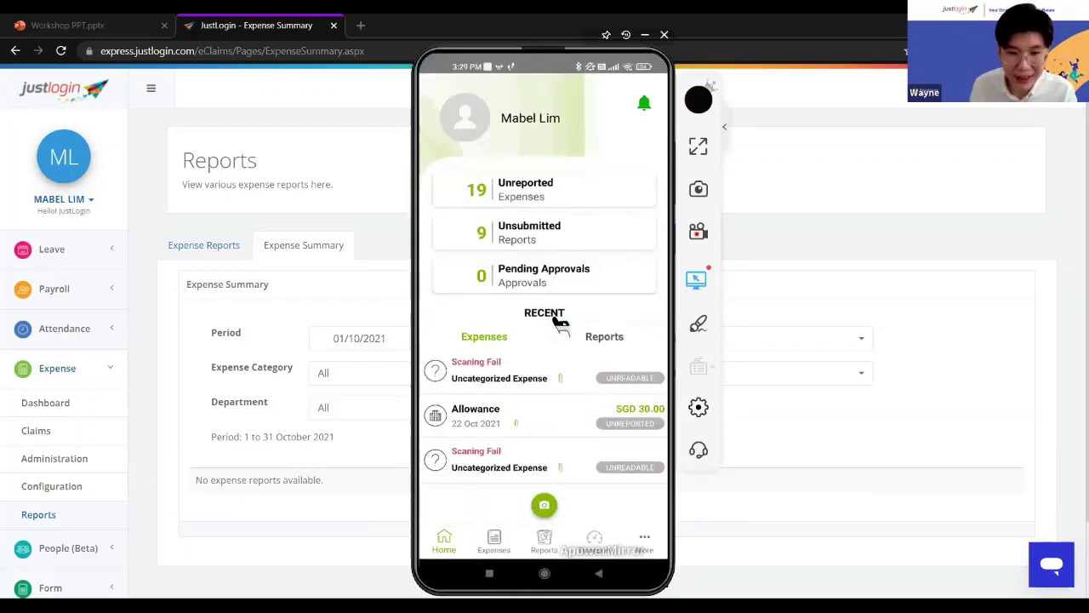
left_click(545, 505)
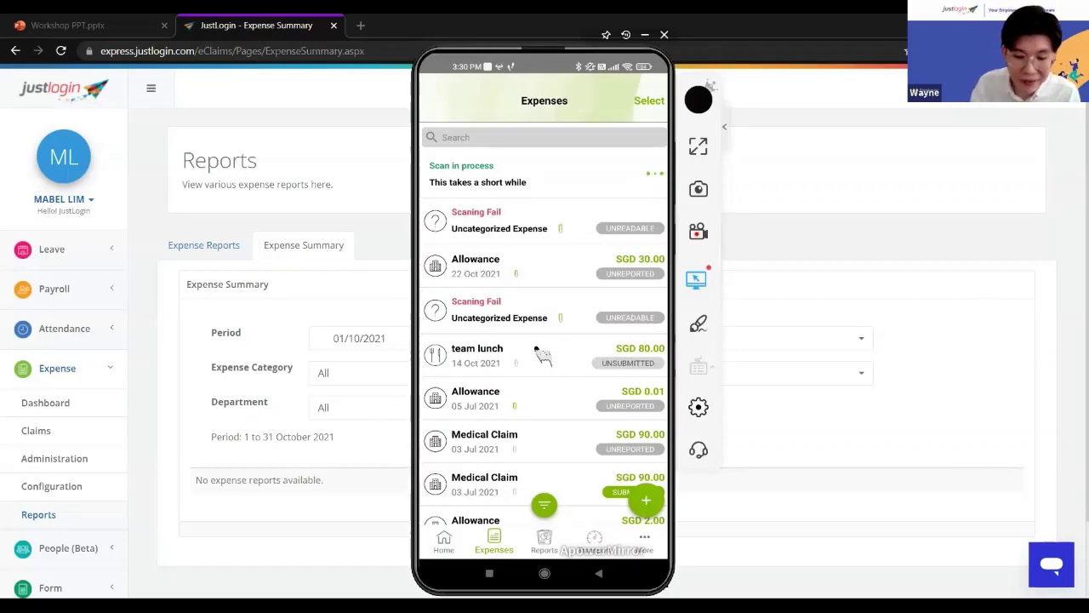
- Open the uncategorized expense dated 22 Oct 2021 in the mobile app and look through its fields and attached photo
left_click(543, 356)
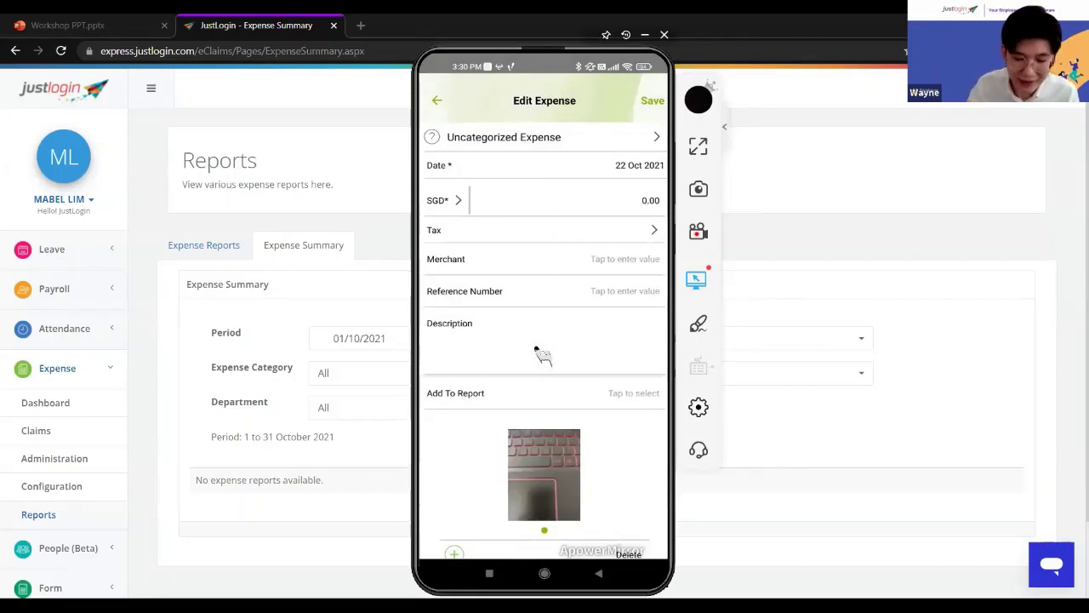
scroll(538, 353, "down", 2)
scroll(538, 353, "up", 2)
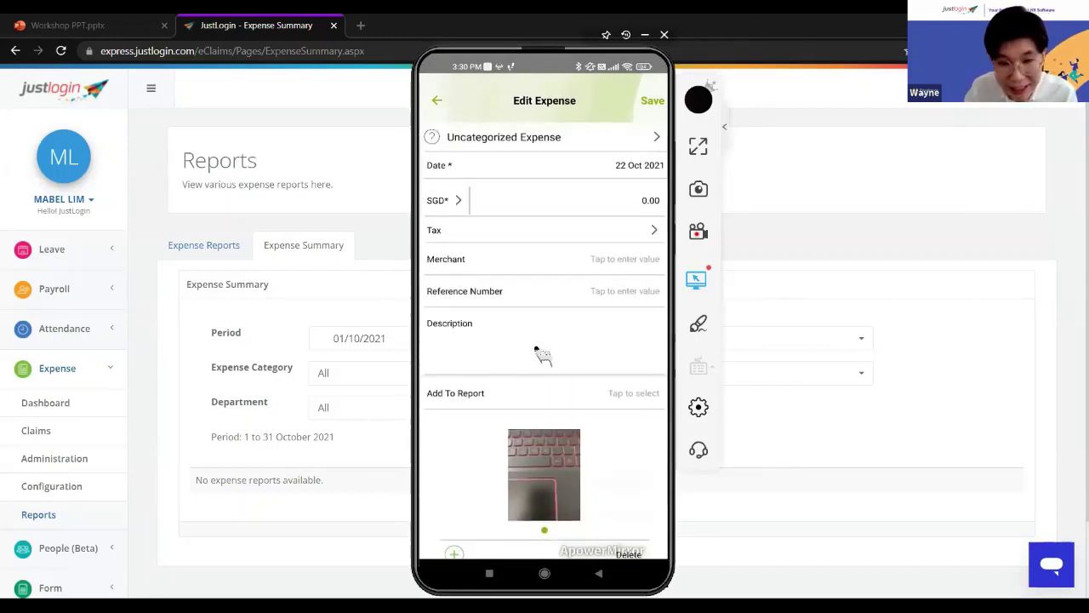
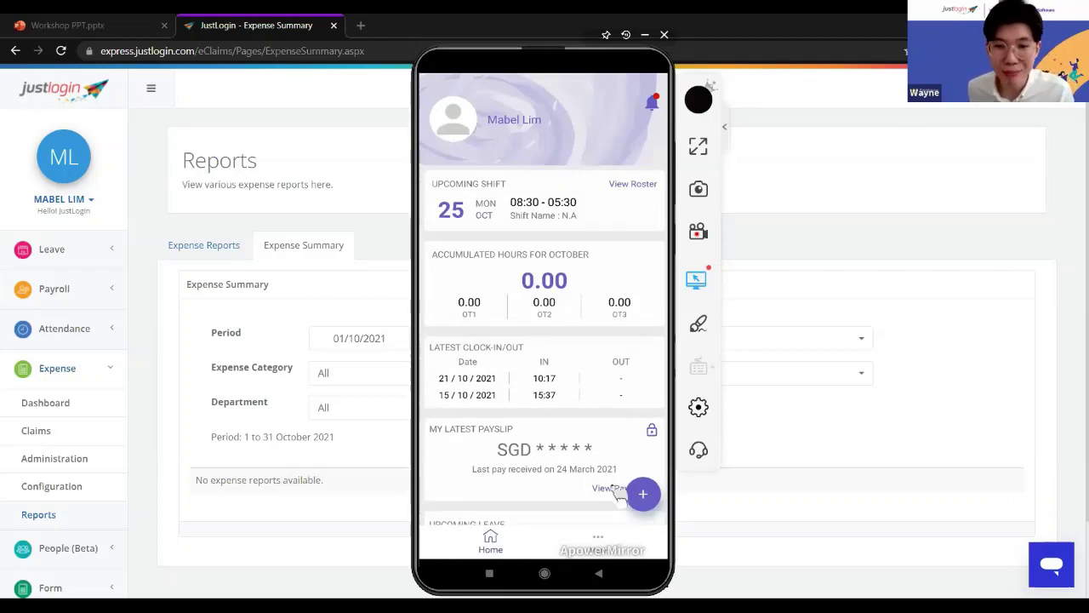
- Open the Clock-In/Out screen from the quick actions on the mobile app's home page
left_click(648, 494)
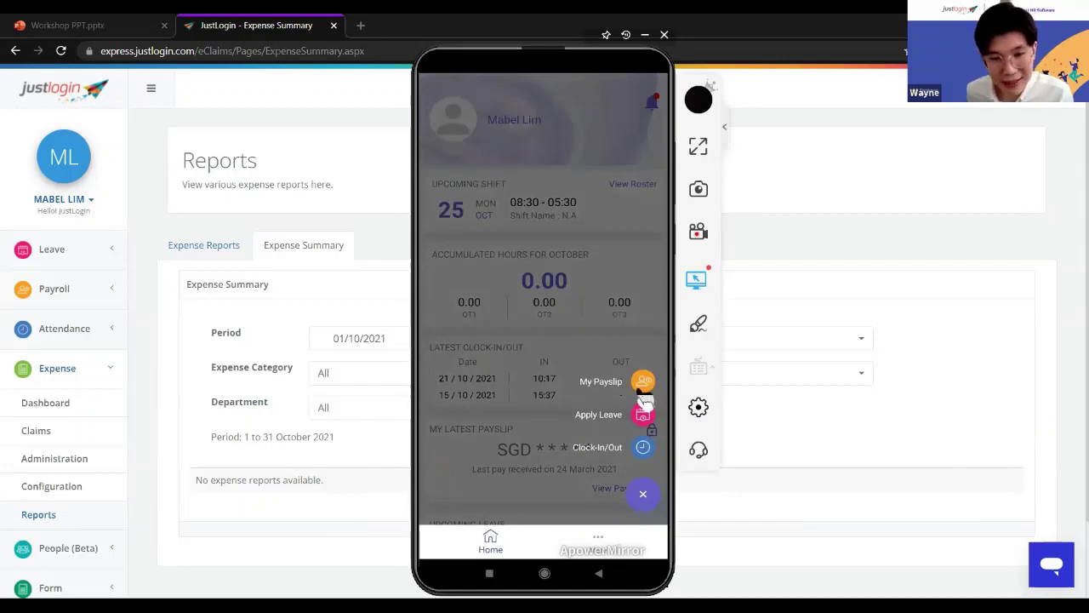
left_click(644, 458)
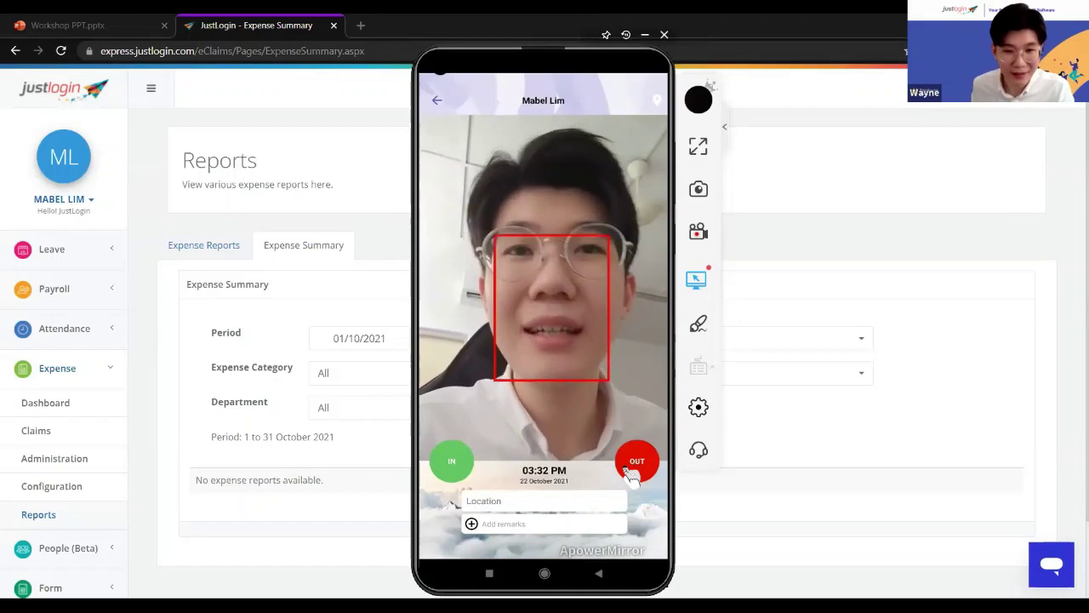
- Choose Work From Home as the clock-in location, open the remarks field, and leave the Clock-In/Out screen without clocking in
left_click(540, 503)
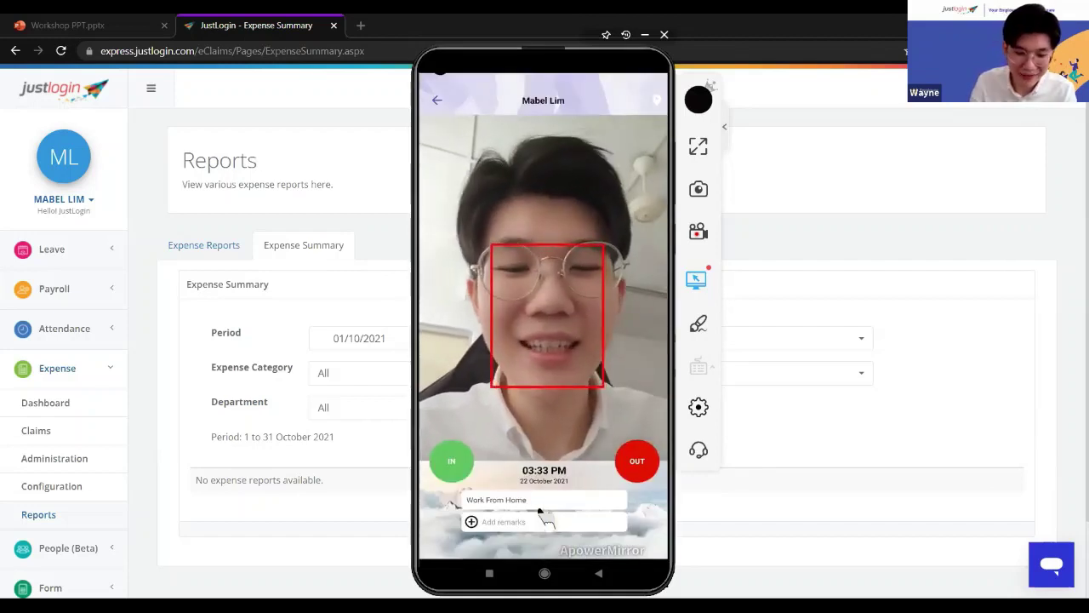
left_click(541, 516)
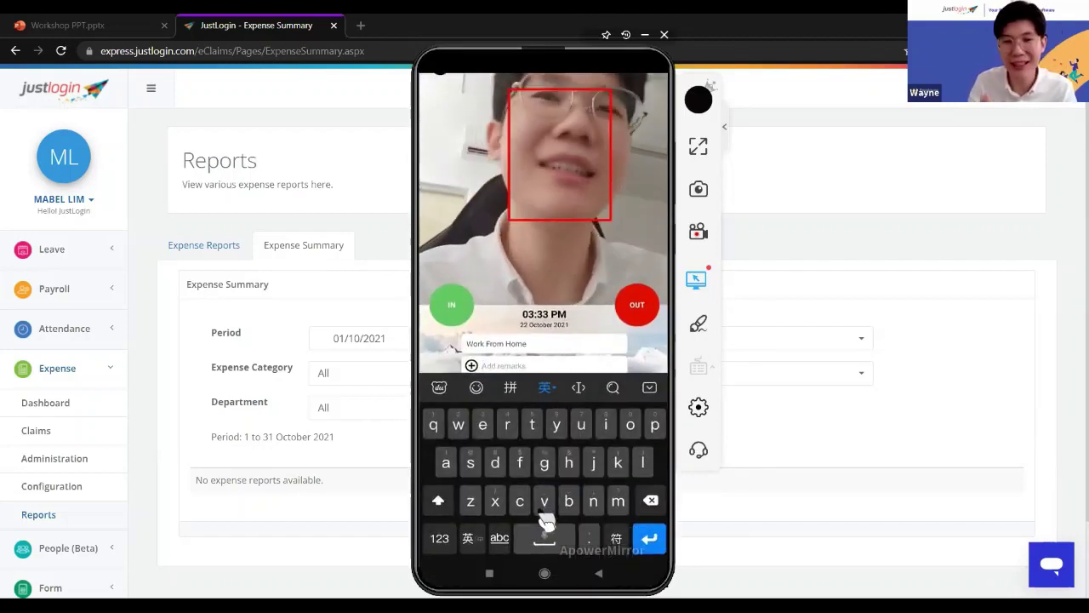
right_click(546, 520)
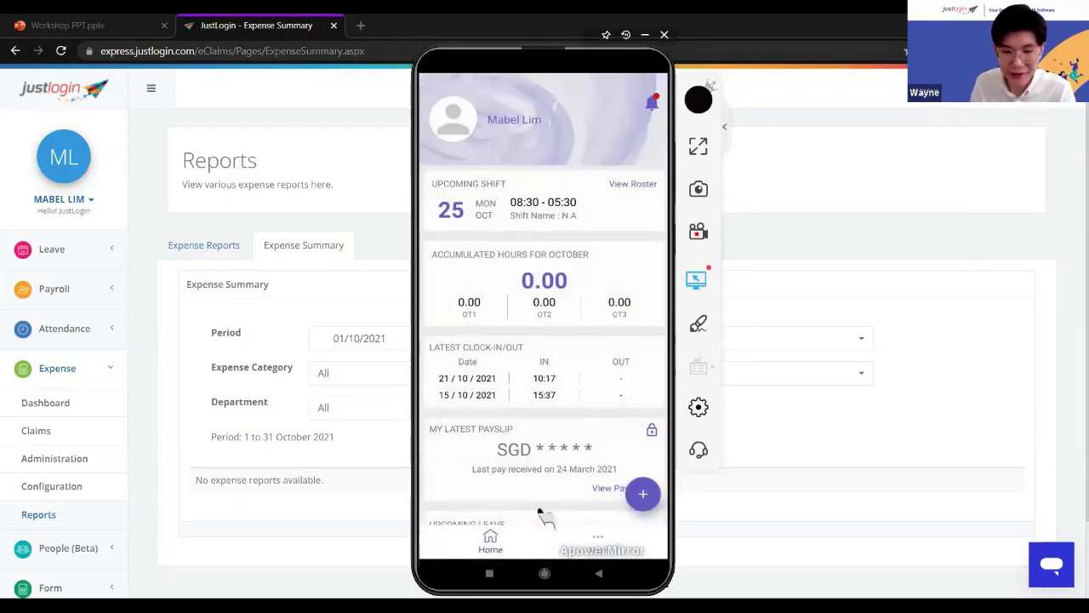
left_click(489, 572)
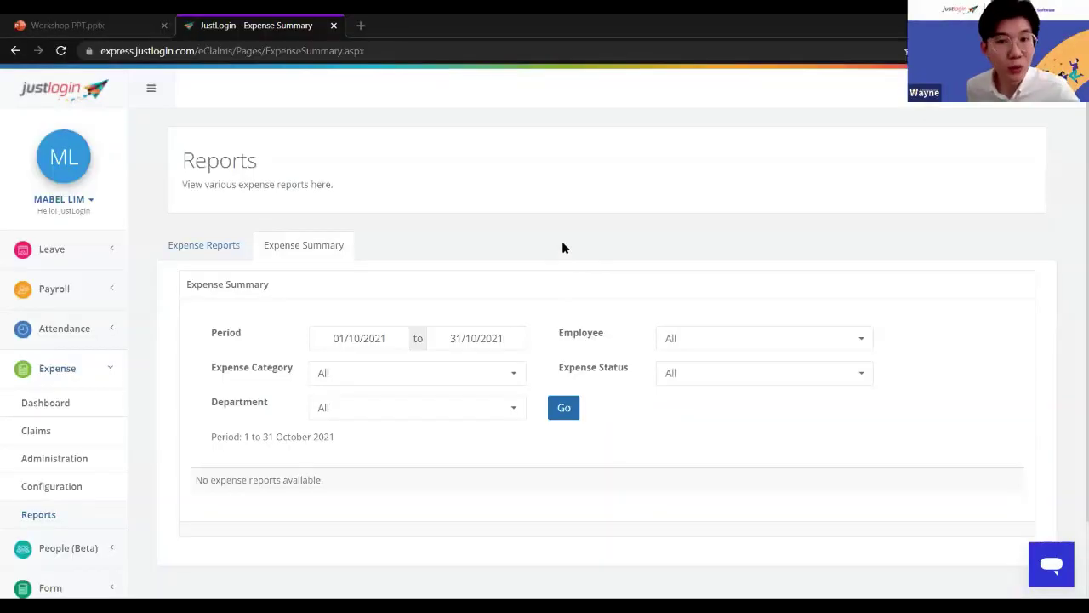
- Return to JustLogin in the browser and view the Attendance module's dashboard, roster and Daily Report page
left_click(61, 370)
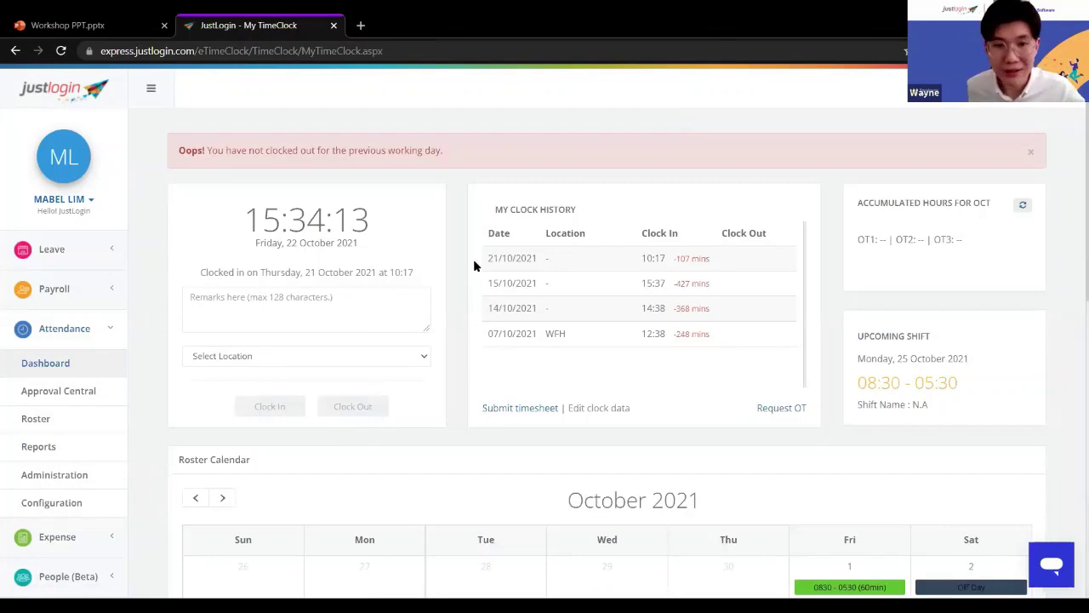
left_click(82, 428)
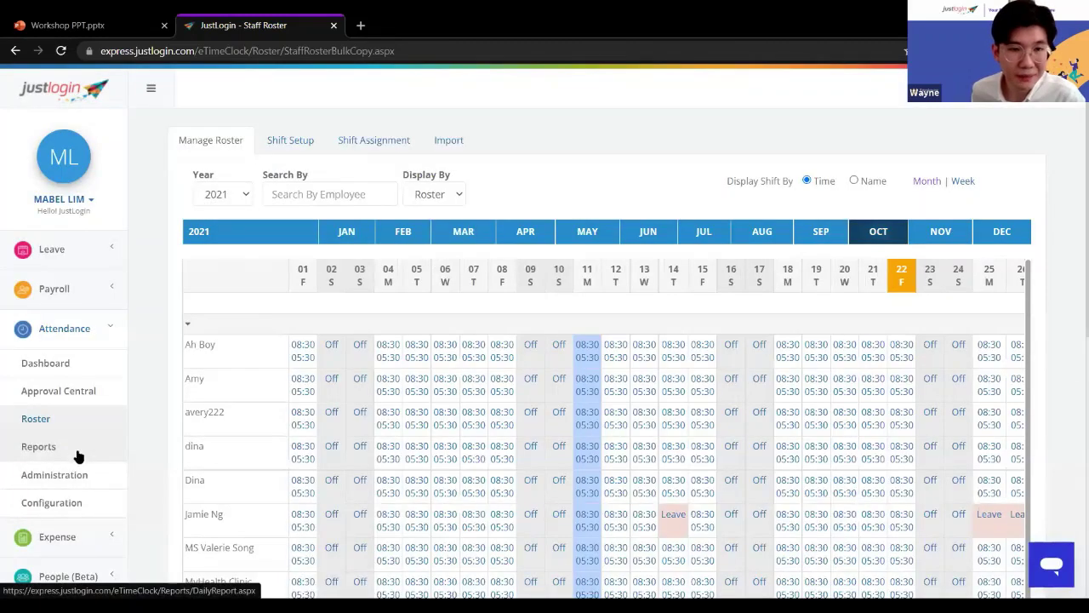
left_click(81, 453)
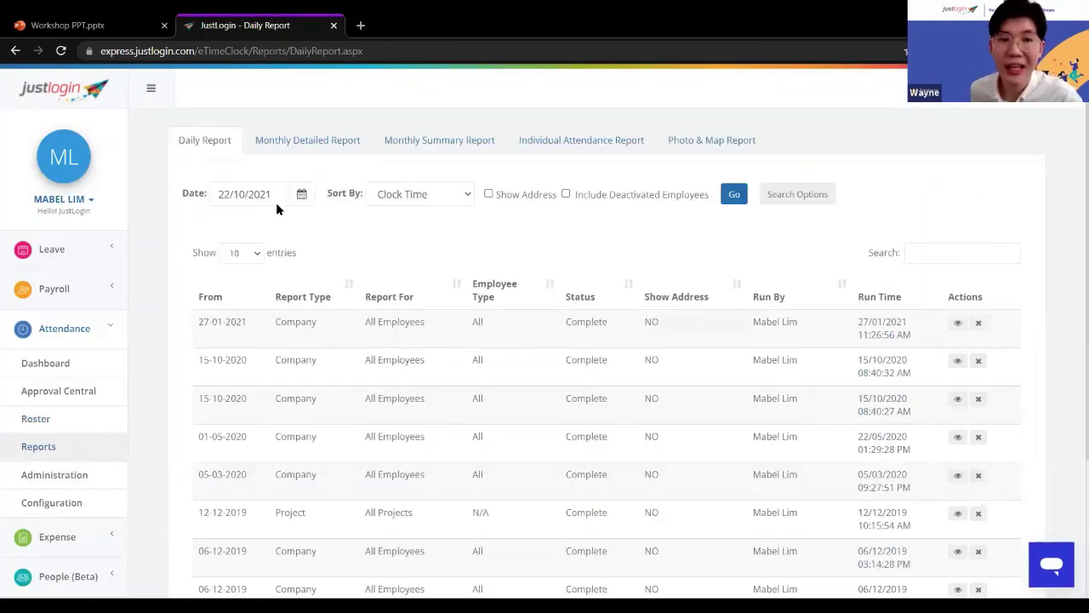
scroll(527, 355, "down", 2)
scroll(253, 360, "up", 2)
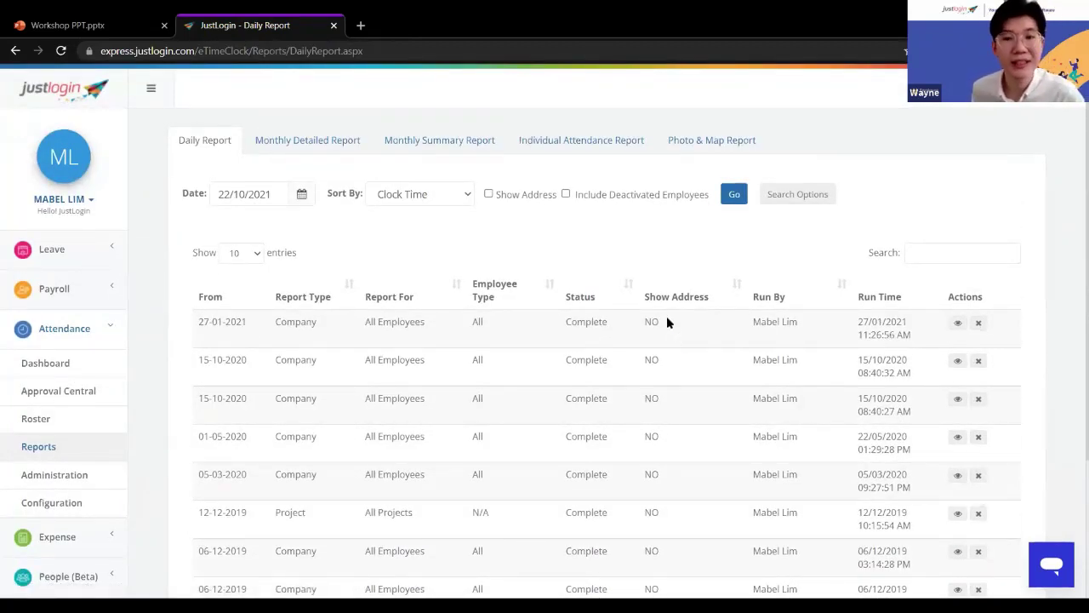
- View the Photo & Map Report for 21-Oct-2021, examining the employee's clock-in photo and map location
left_click(713, 144)
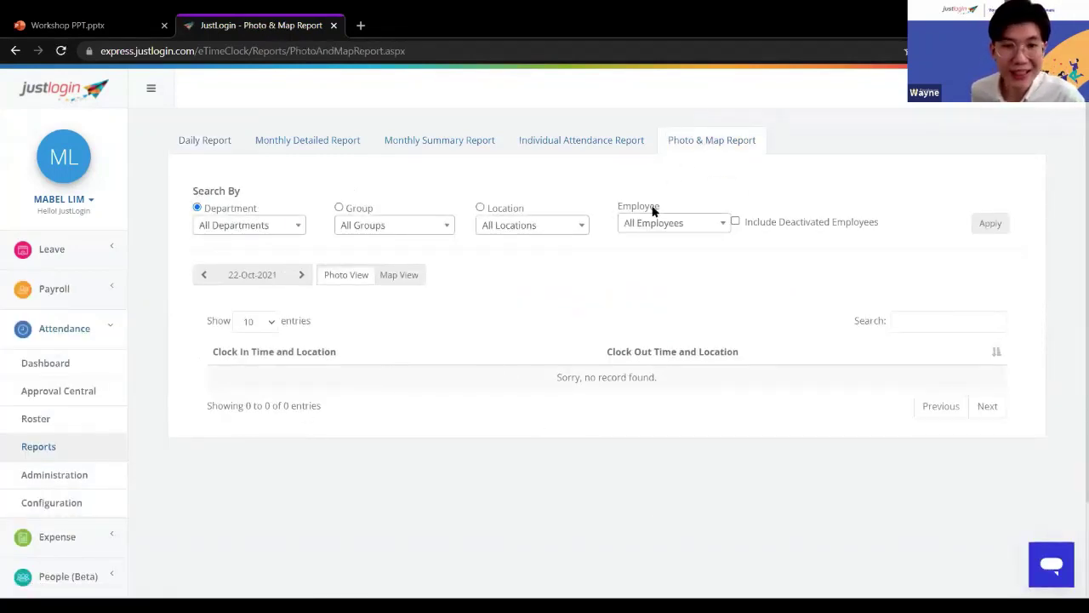
left_click(203, 274)
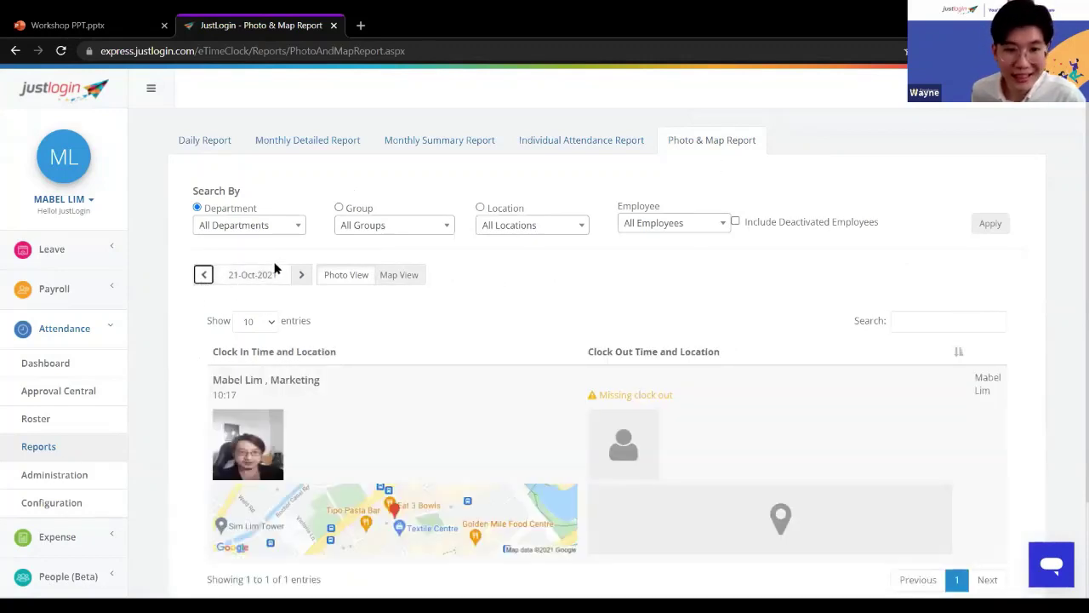
scroll(343, 369, "down", 2)
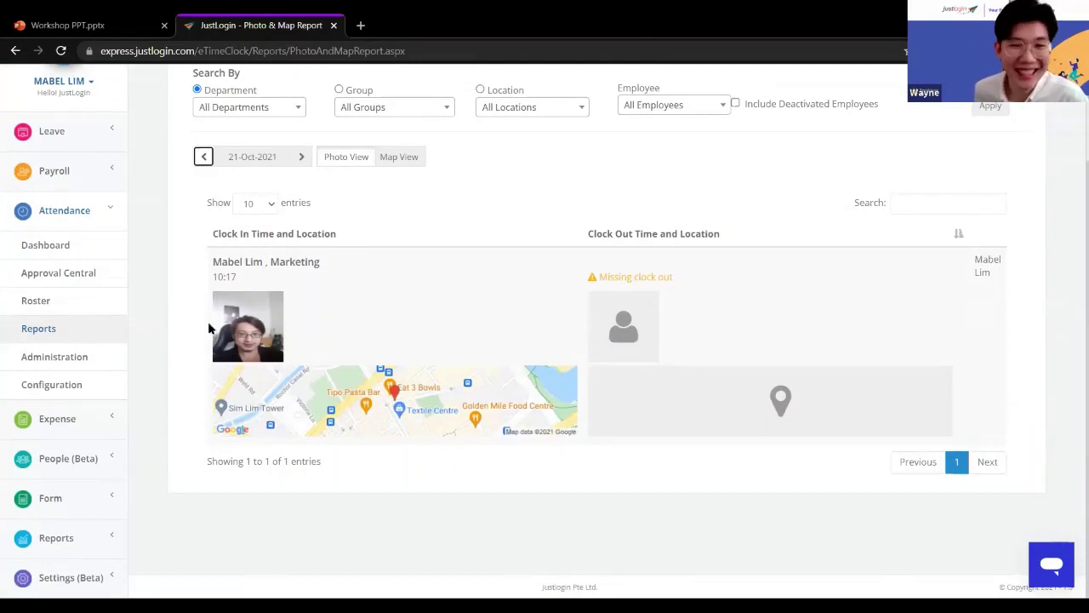
scroll(304, 355, "up", 2)
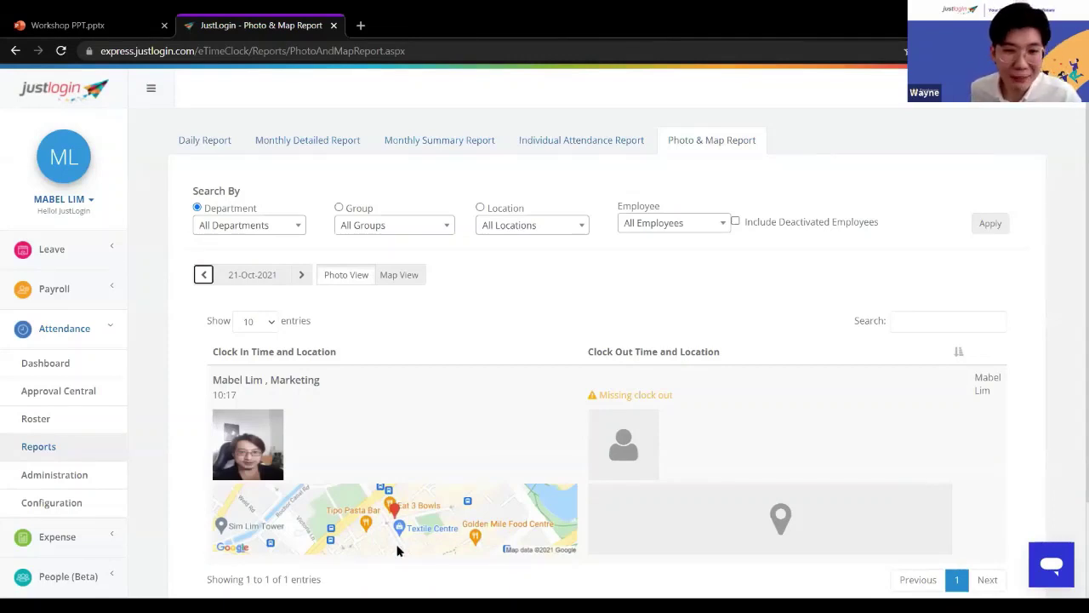
scroll(399, 421, "down", 3)
scroll(417, 417, "up", 3)
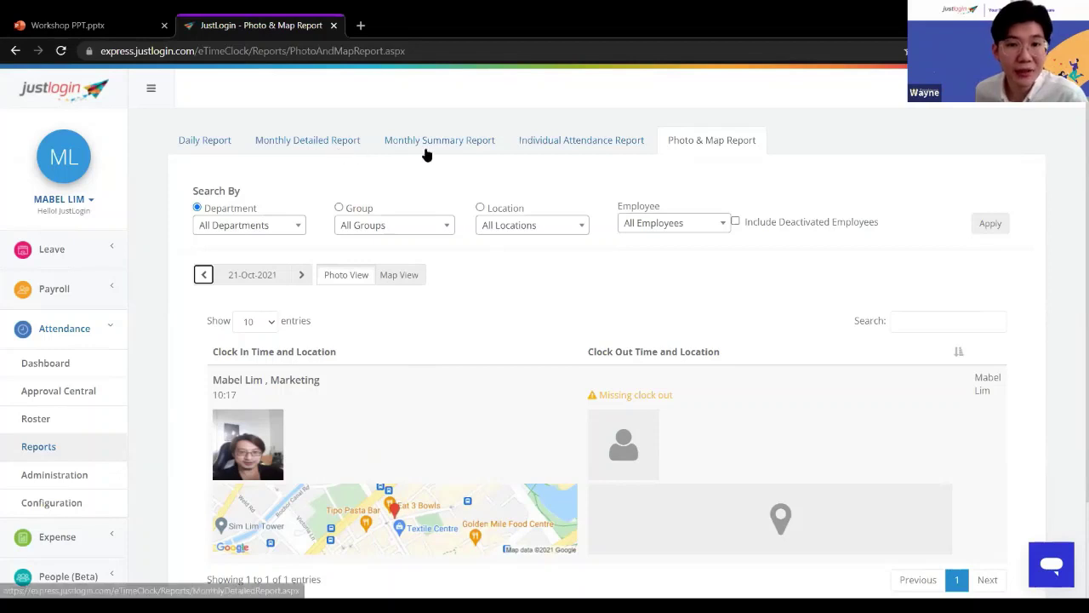
- Open the Monthly Summary Report for all employees covering 01/10/2021 to 21/10/2021 and look through its rows
left_click(460, 148)
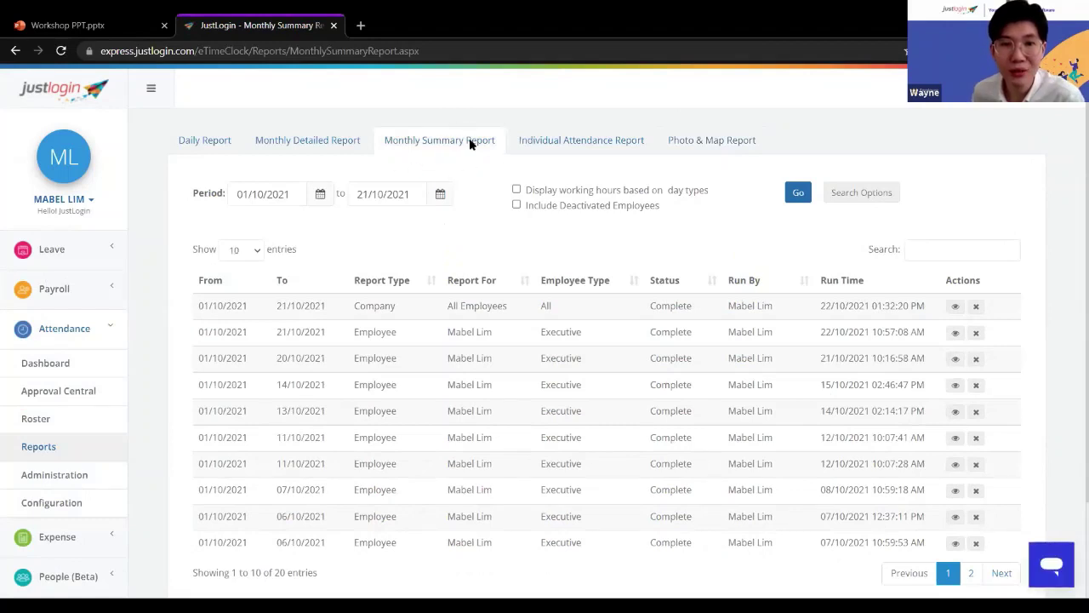
left_click(955, 310)
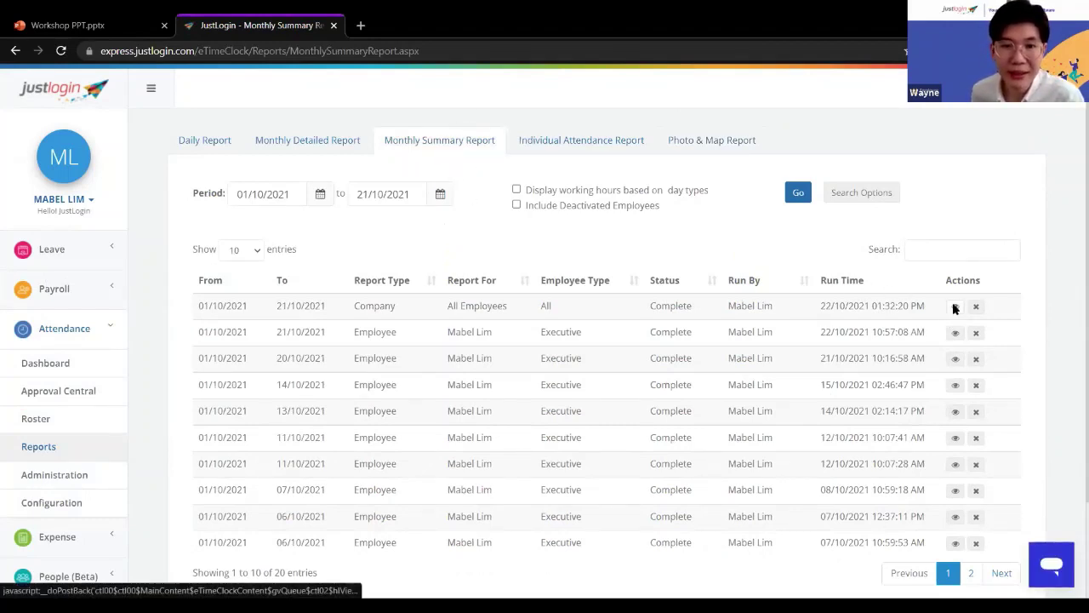
scroll(537, 306, "down", 3)
scroll(649, 247, "up", 3)
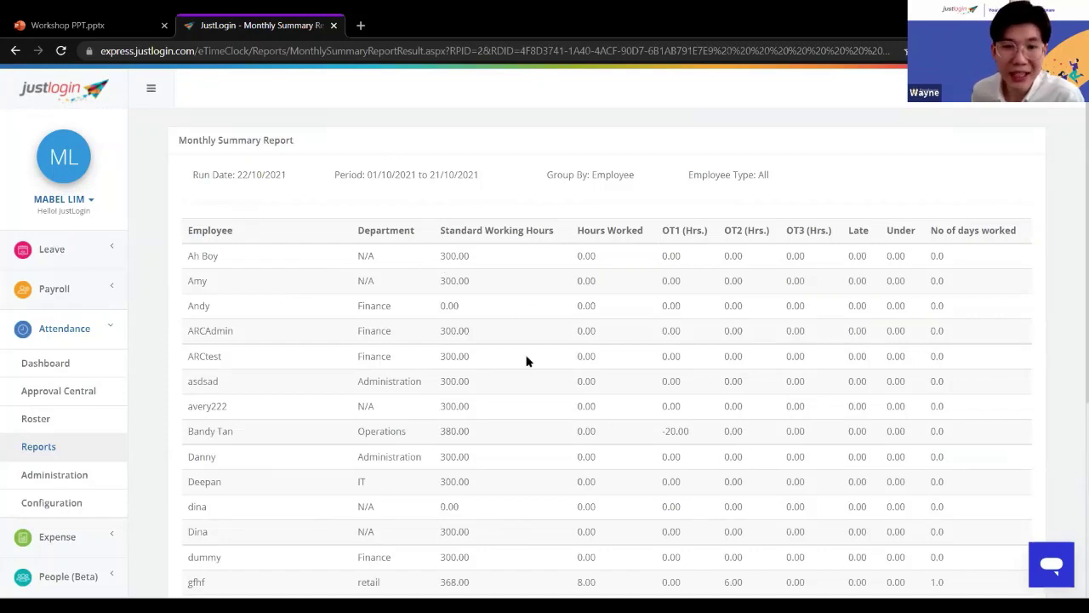
scroll(630, 508, "down", 2)
scroll(628, 367, "up", 2)
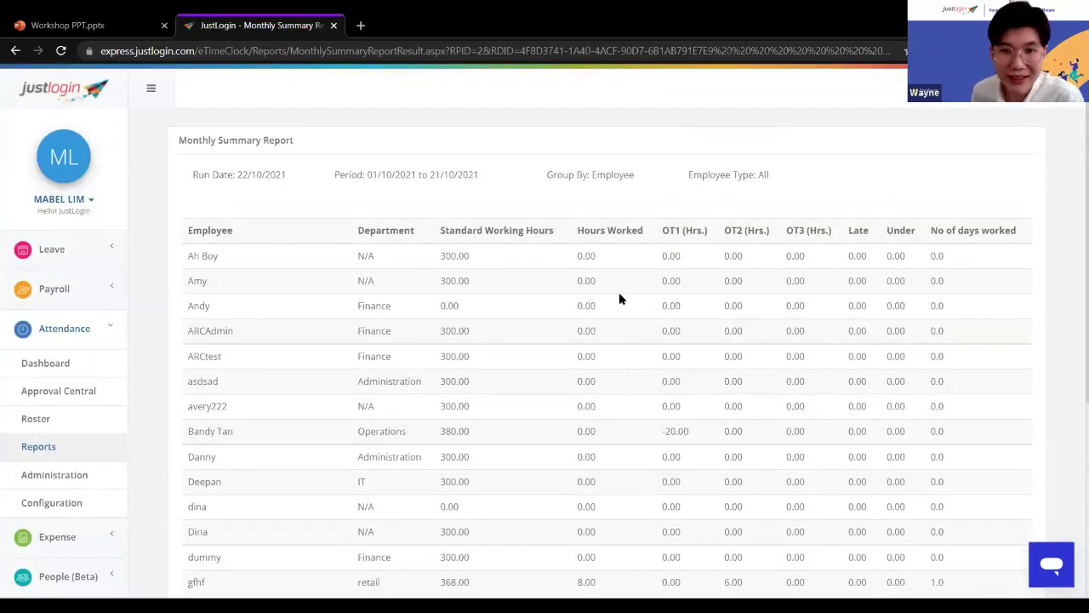
- Examine the overtime columns OT1, OT2 and OT3 and the Late and Under columns of the monthly summary
double_click(664, 255)
left_click(699, 265)
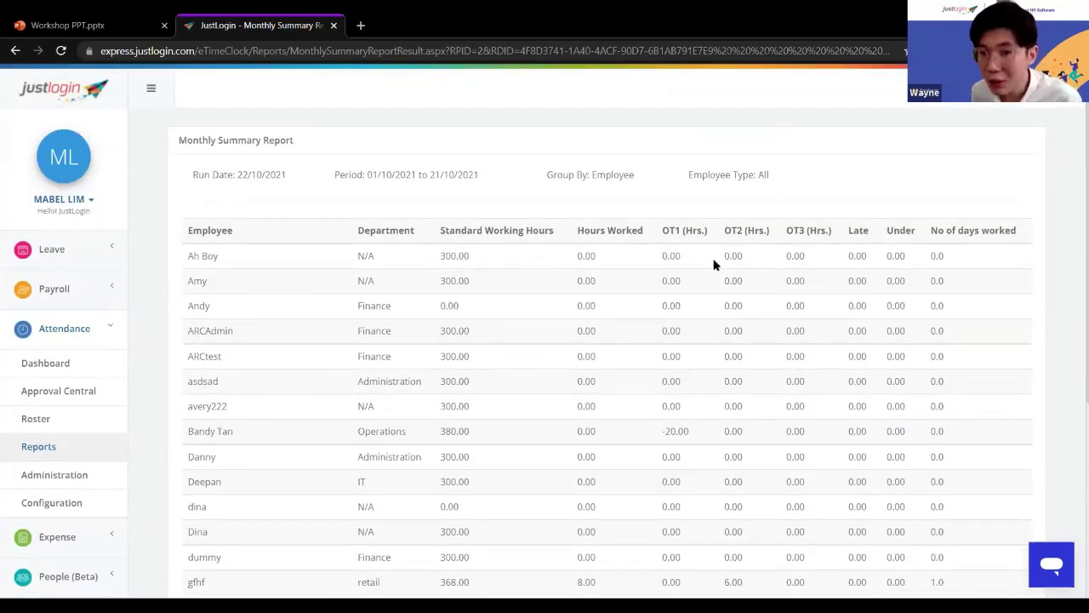
left_click_drag(656, 228, 832, 256)
left_click(834, 244)
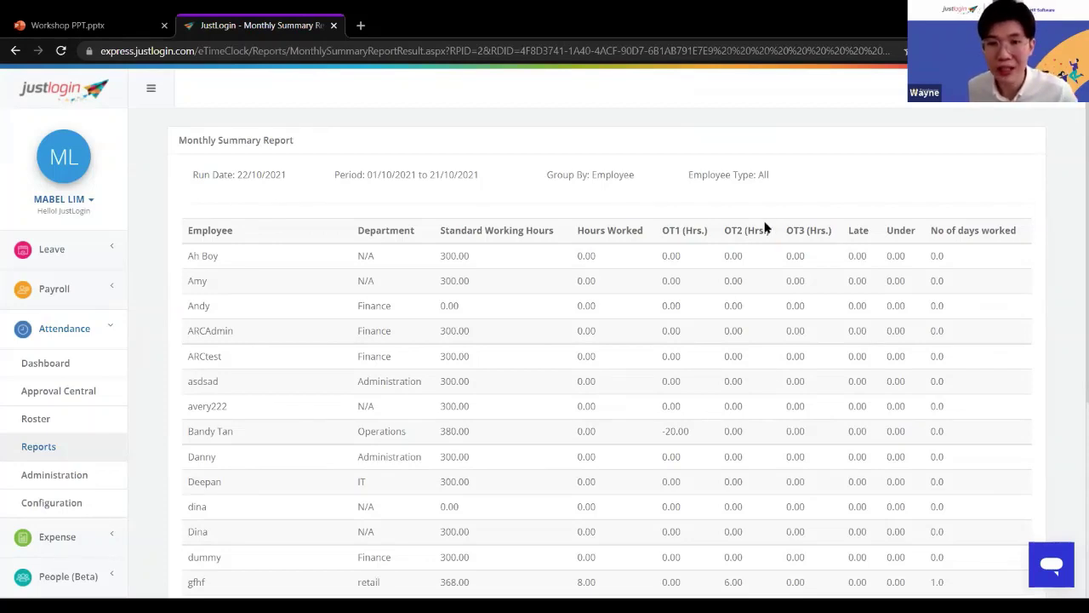
left_click_drag(653, 228, 846, 234)
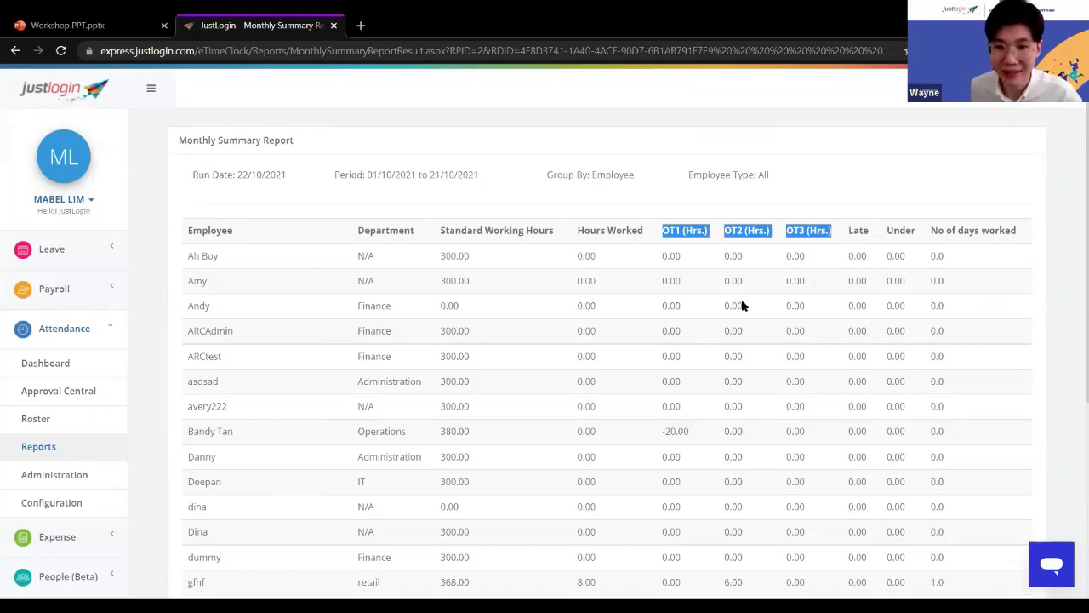
scroll(707, 412, "down", 2)
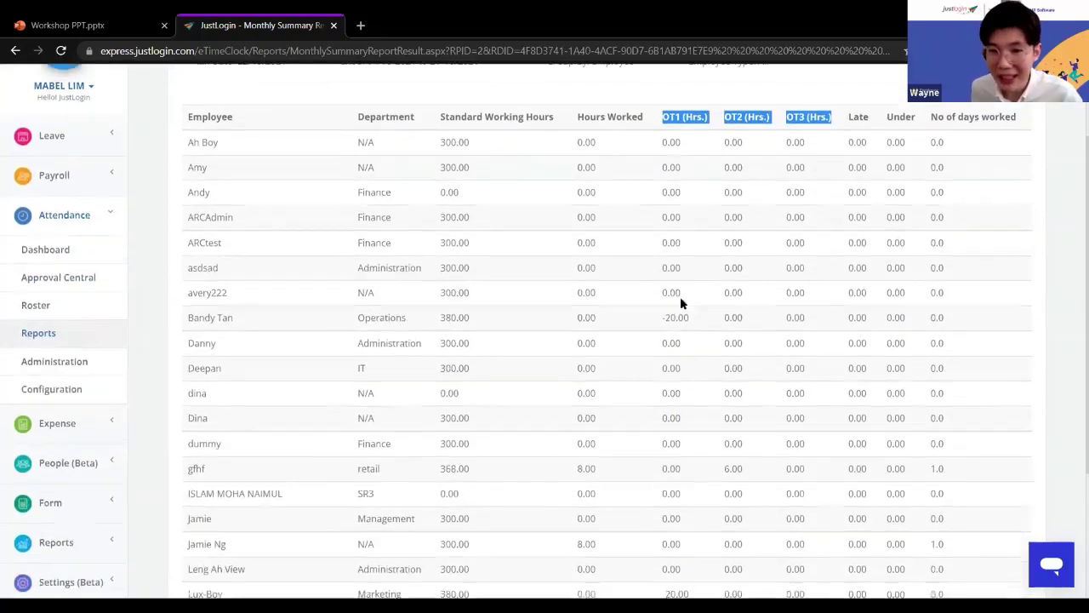
scroll(766, 328, "up", 2)
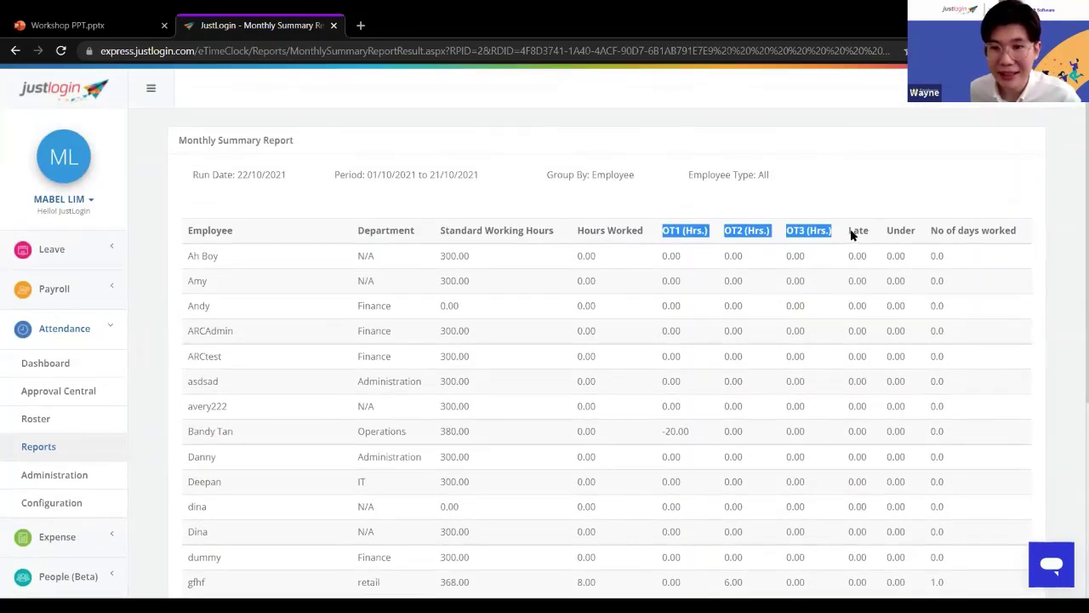
left_click(880, 235)
left_click_drag(909, 235, 917, 234)
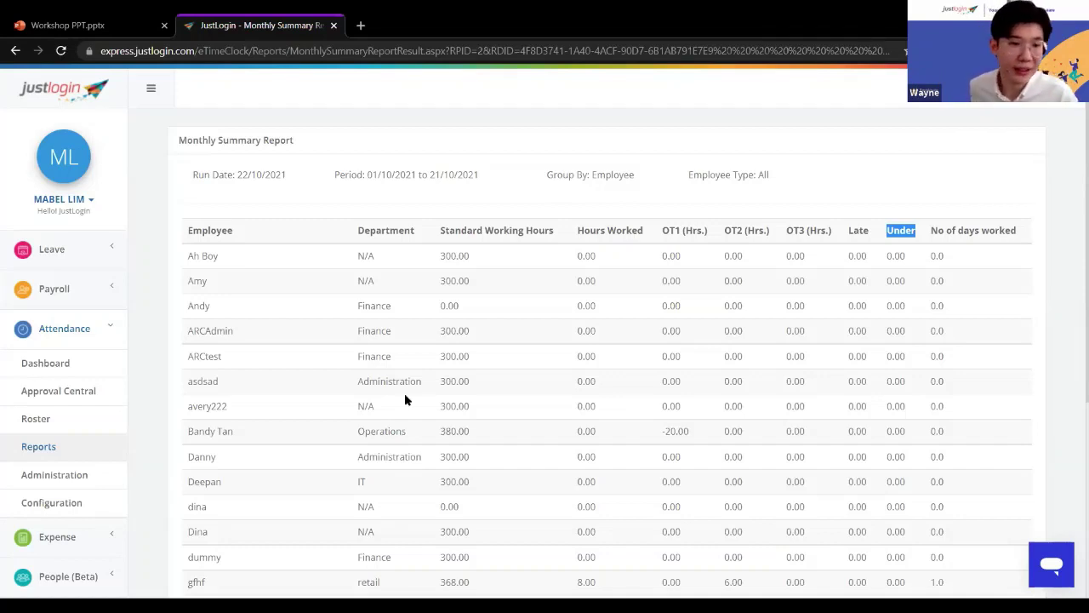
- View the October 2021 staff roster on the Manage Roster page, examining employees' shift times, off days and leave
left_click(77, 424)
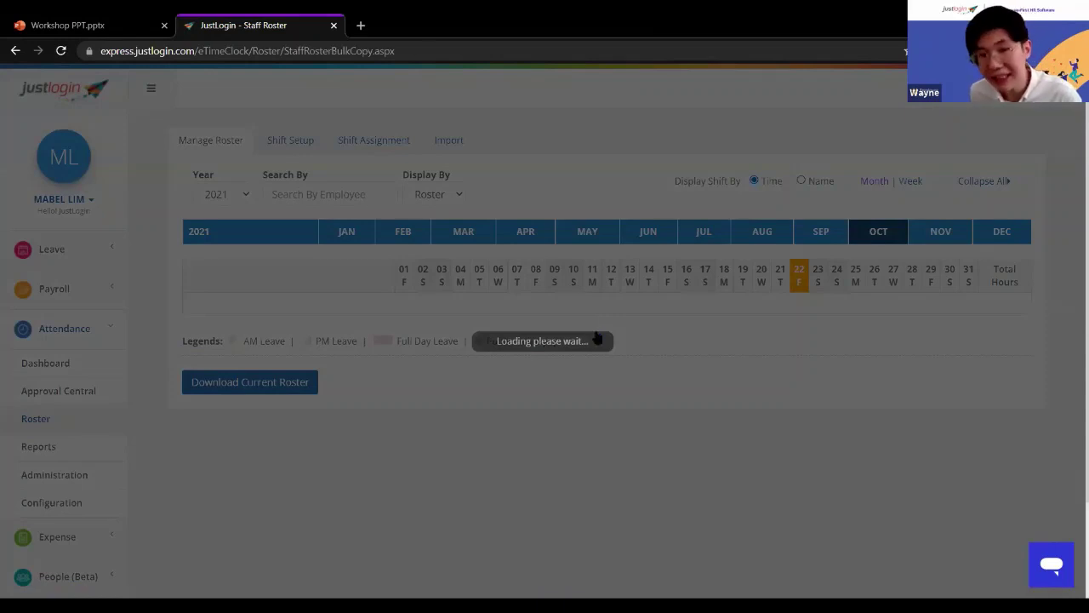
scroll(523, 306, "down", 1)
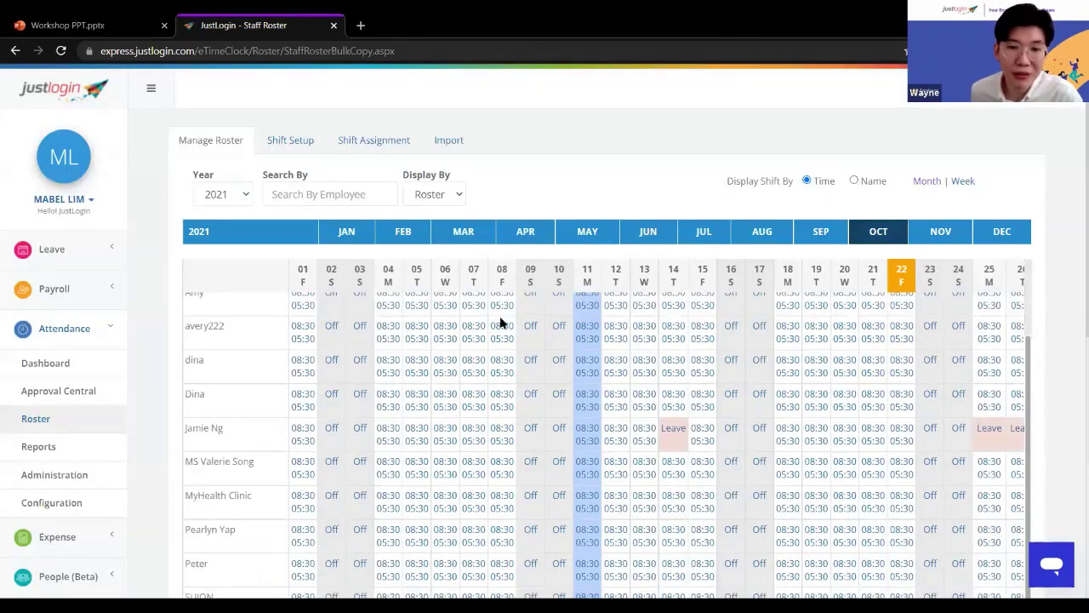
scroll(532, 315, "up", 1)
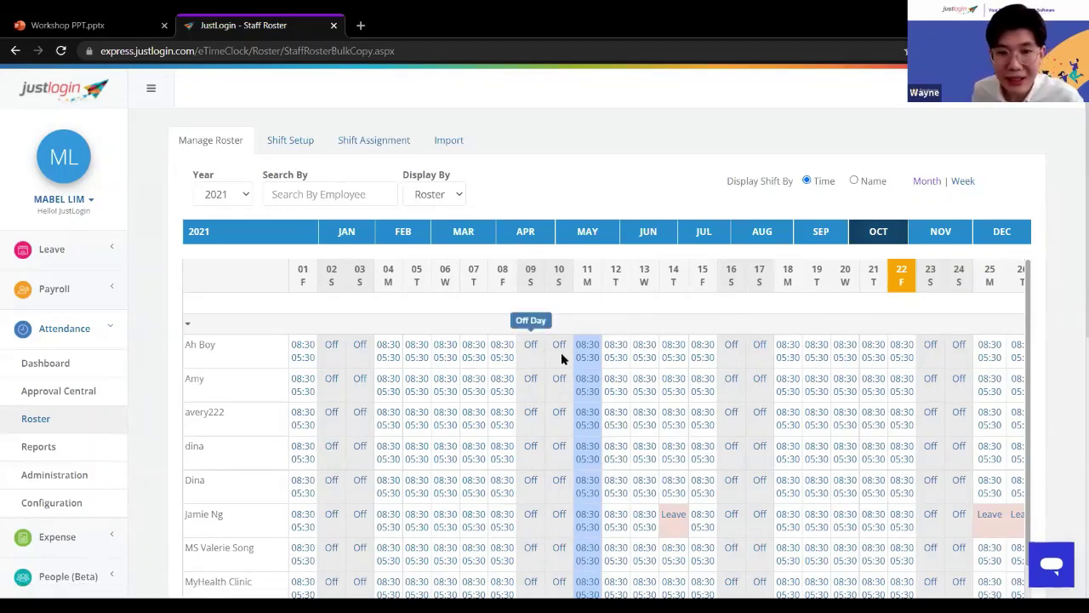
scroll(669, 160, "down", 2)
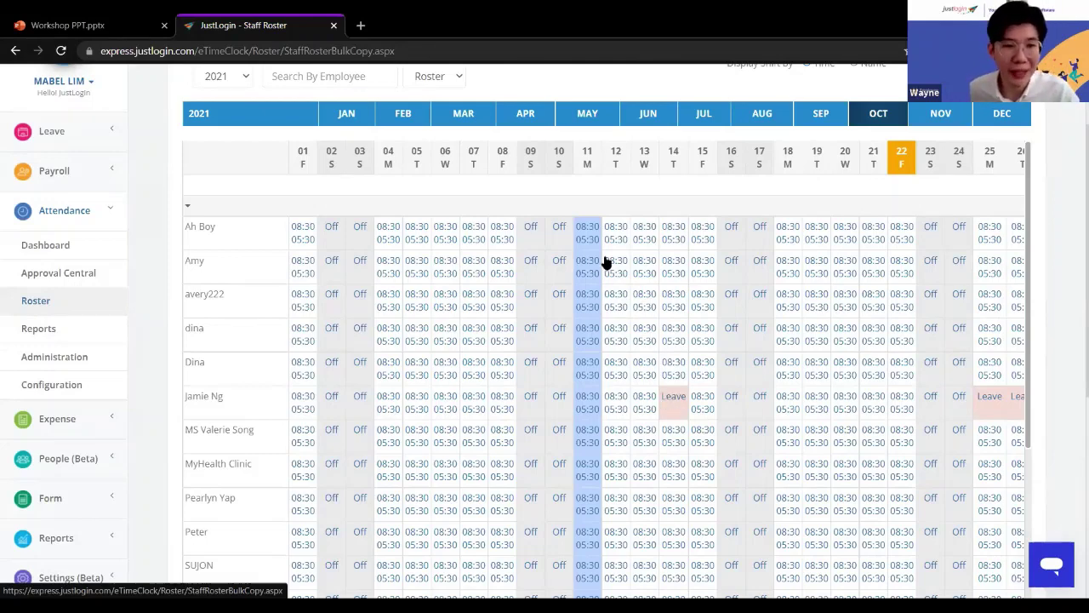
scroll(527, 365, "up", 2)
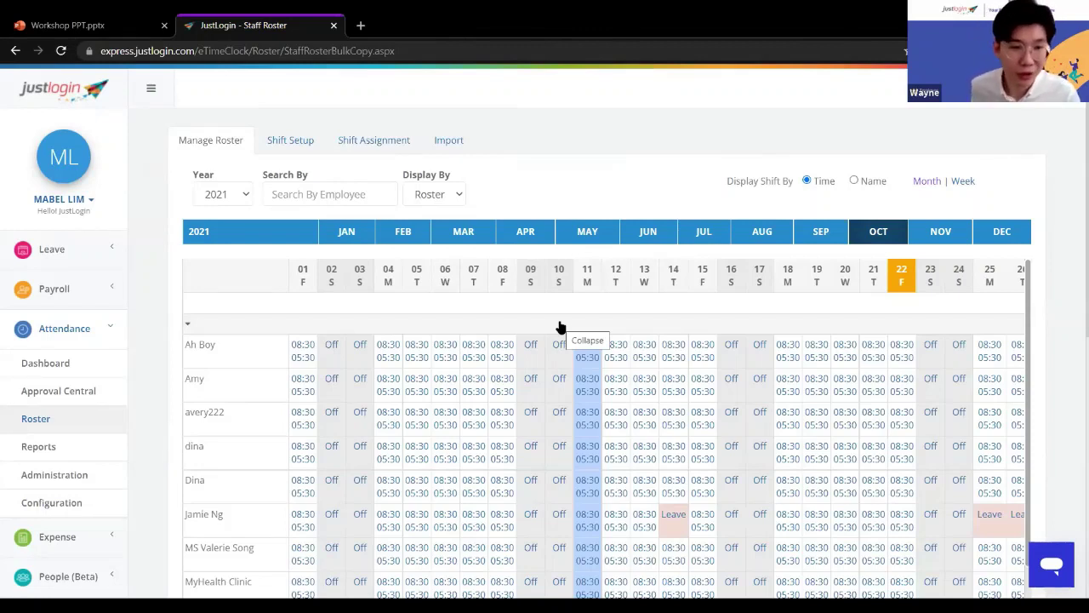
- View the Transfer to Leave page in attendance administration and the pending OT Approvals in Approval Central
left_click(77, 479)
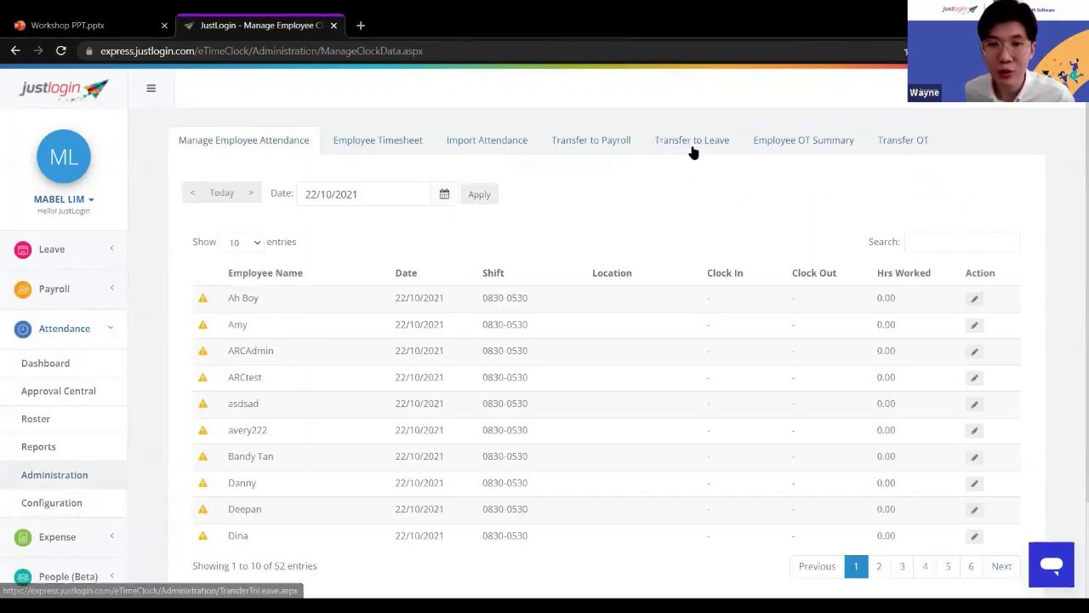
left_click(693, 147)
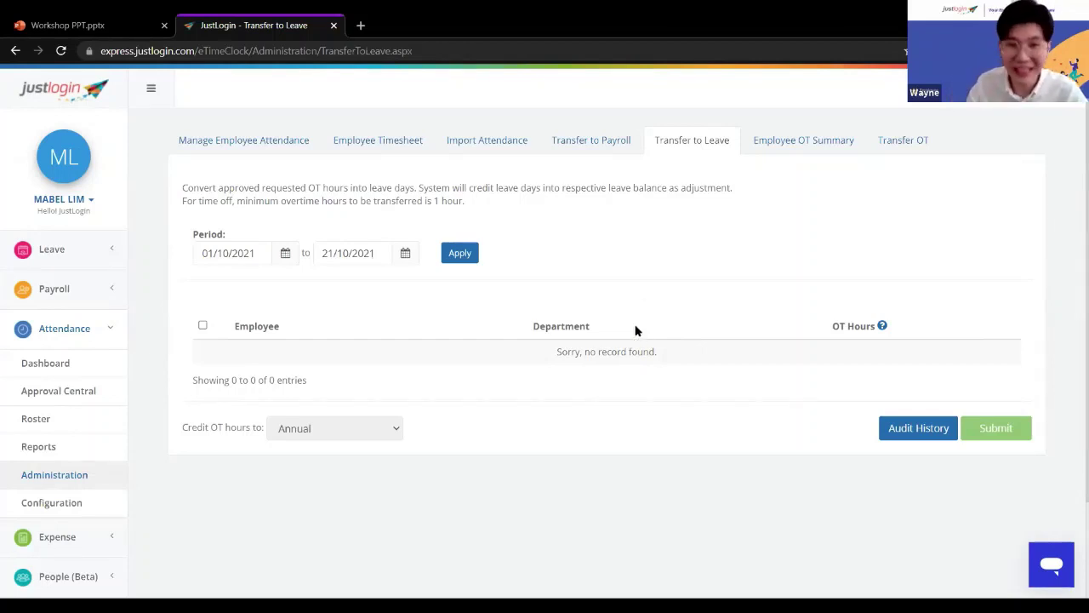
left_click(73, 385)
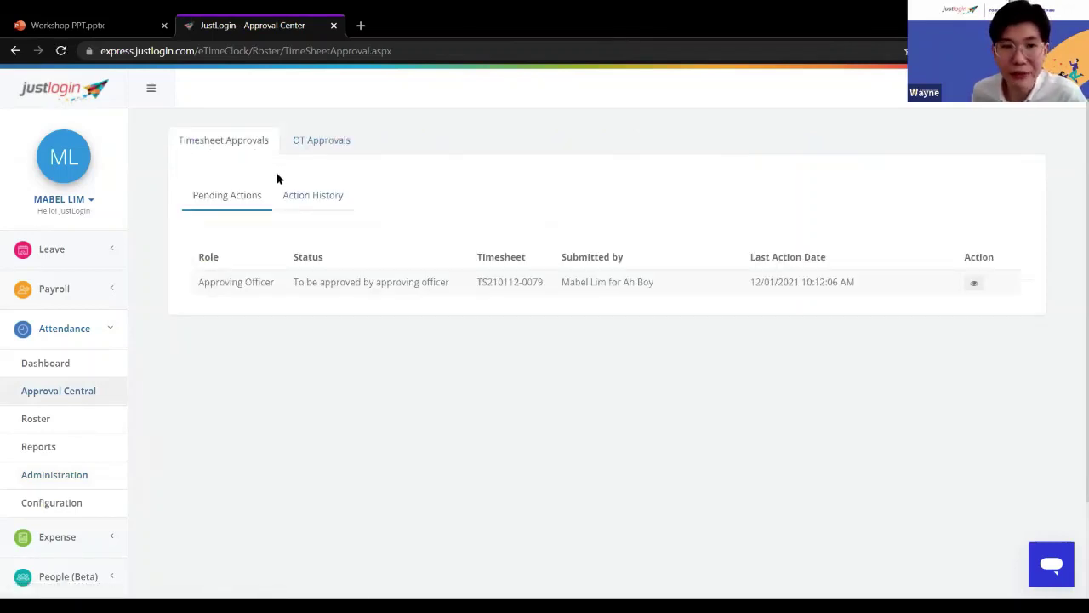
left_click(340, 141)
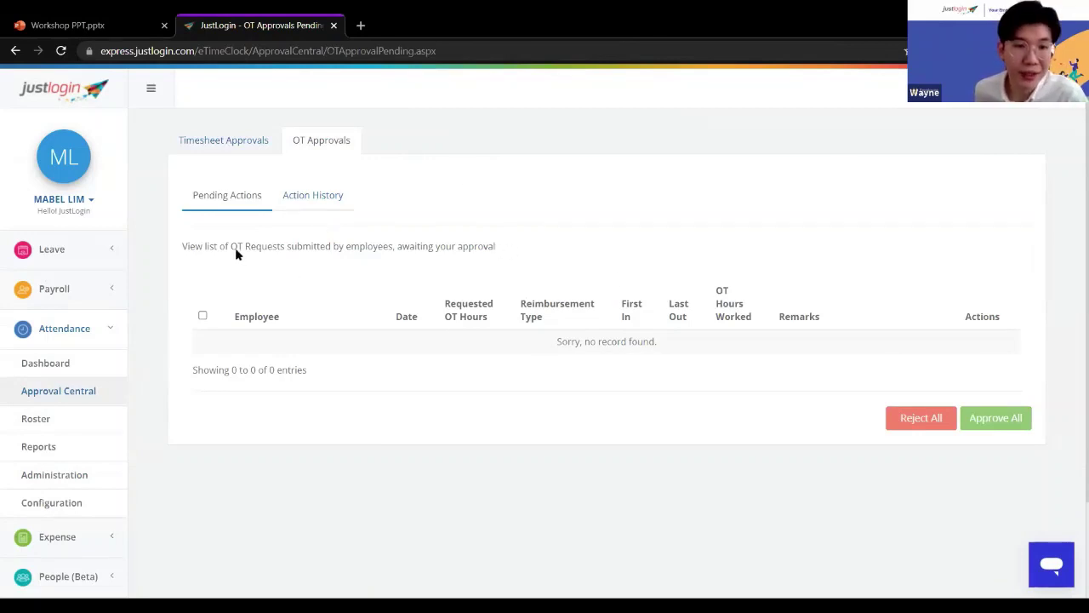
left_click_drag(235, 247, 313, 253)
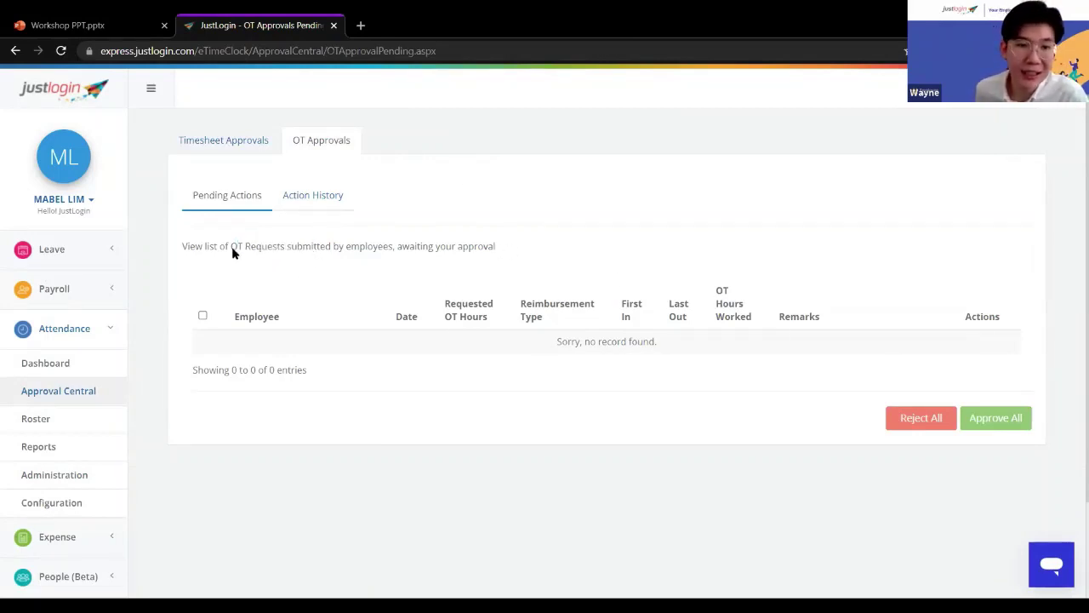
left_click_drag(231, 249, 299, 255)
left_click(299, 261)
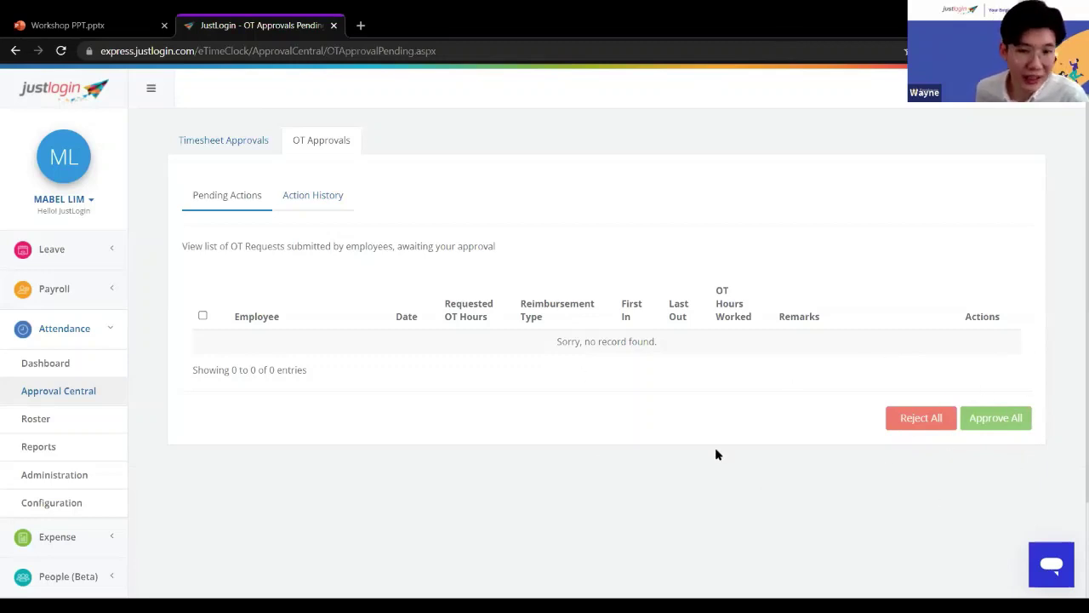
- Open the September 2020 payslip under the payroll module's My Payslip page and download it
left_click(34, 294)
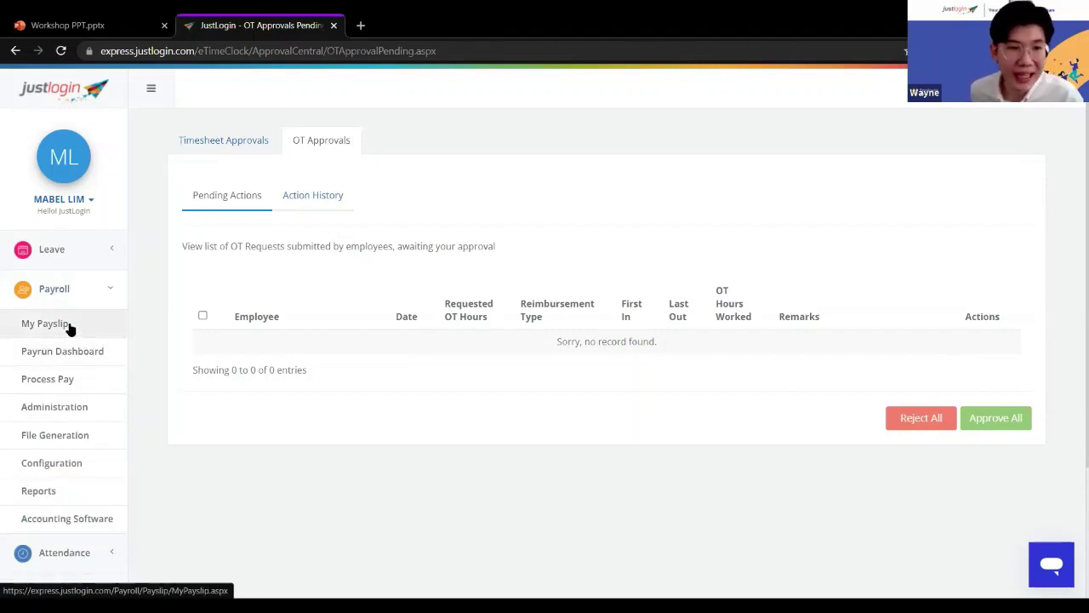
left_click(68, 326)
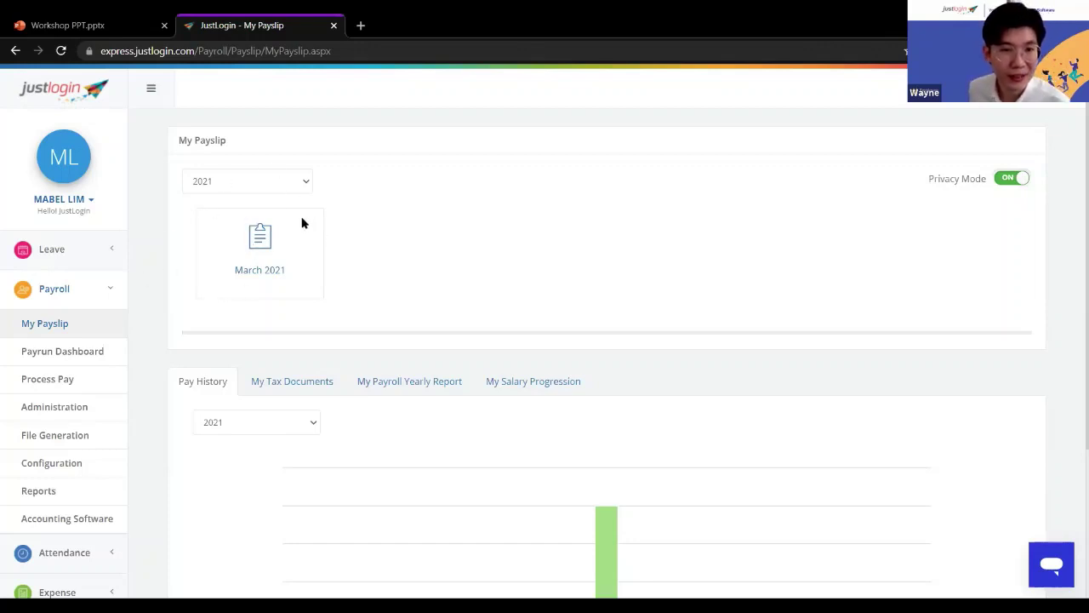
left_click(247, 182)
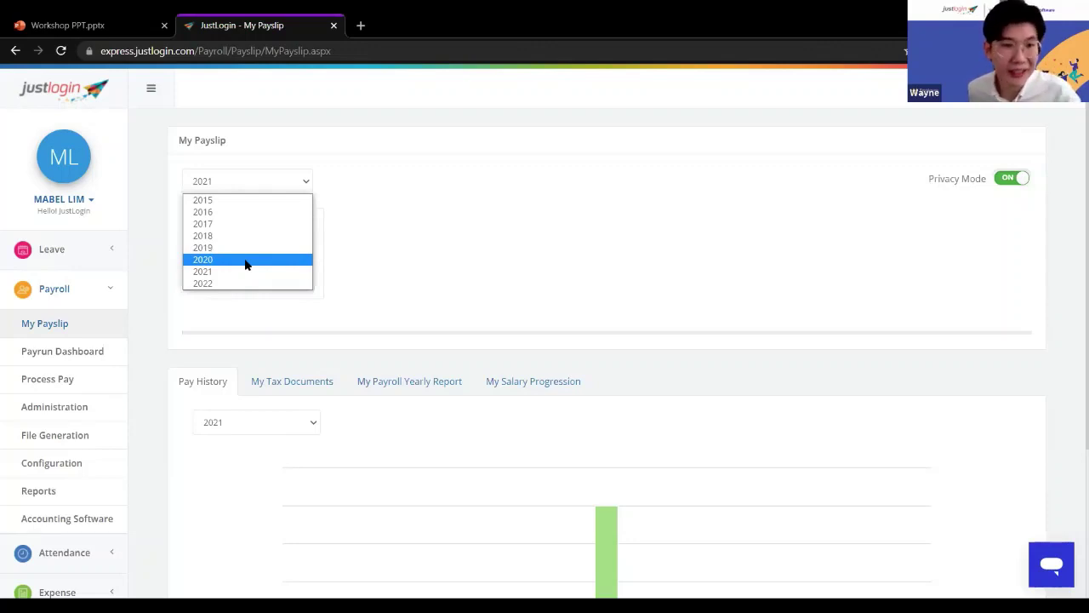
left_click(245, 260)
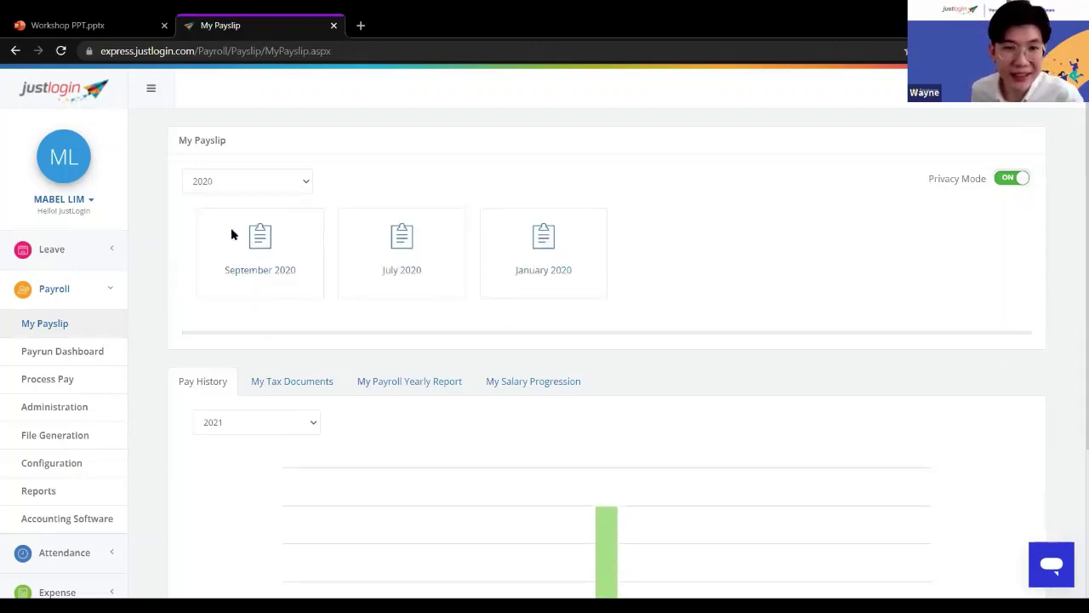
left_click(267, 274)
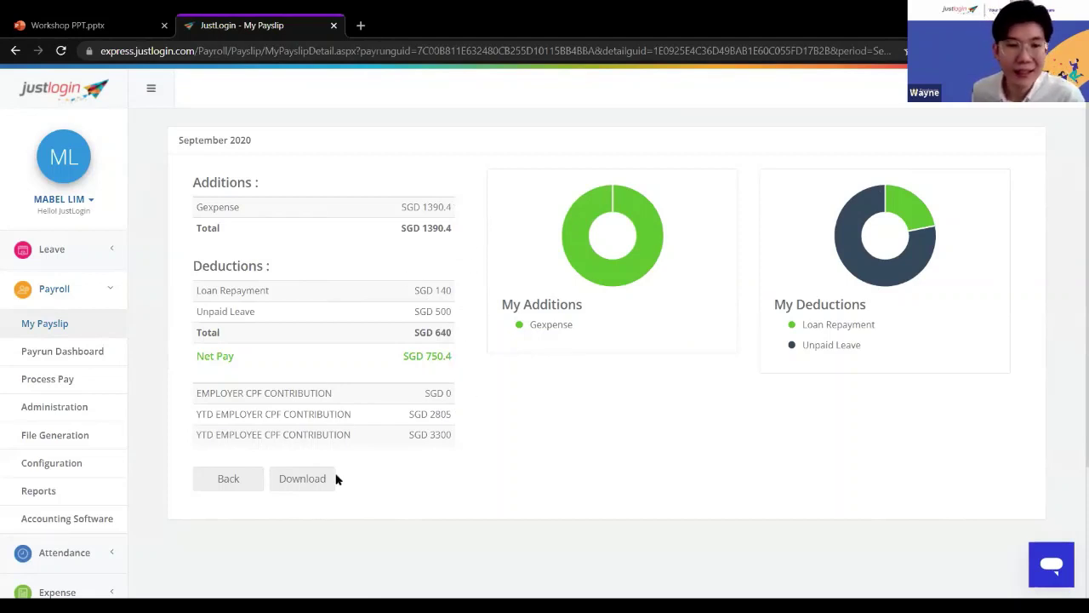
left_click(307, 482)
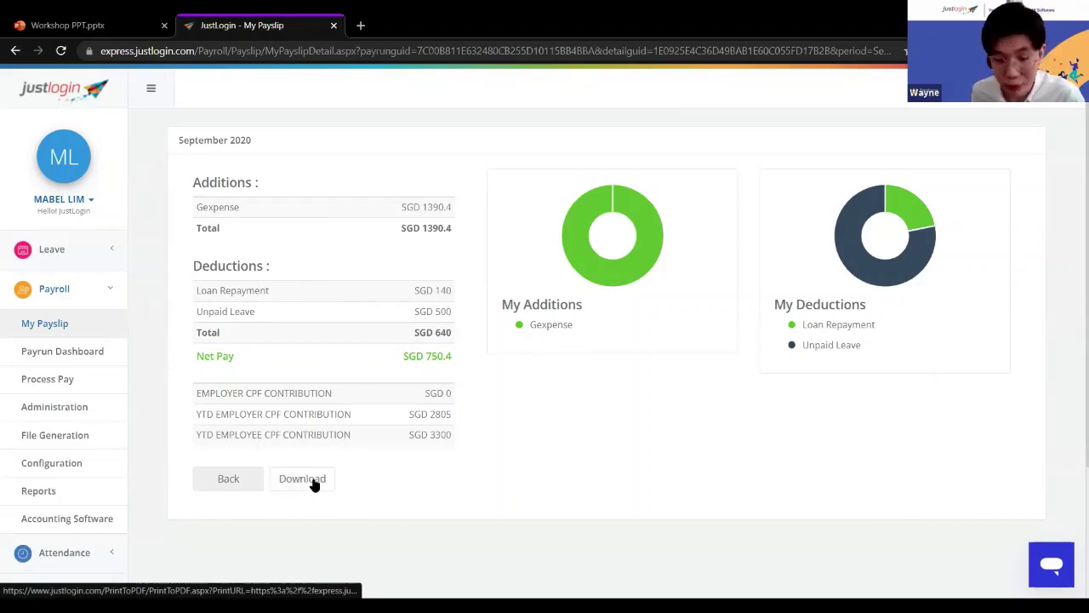
- Return to My Payslip and view the Pay History chart and the My Tax Documents section
left_click(102, 323)
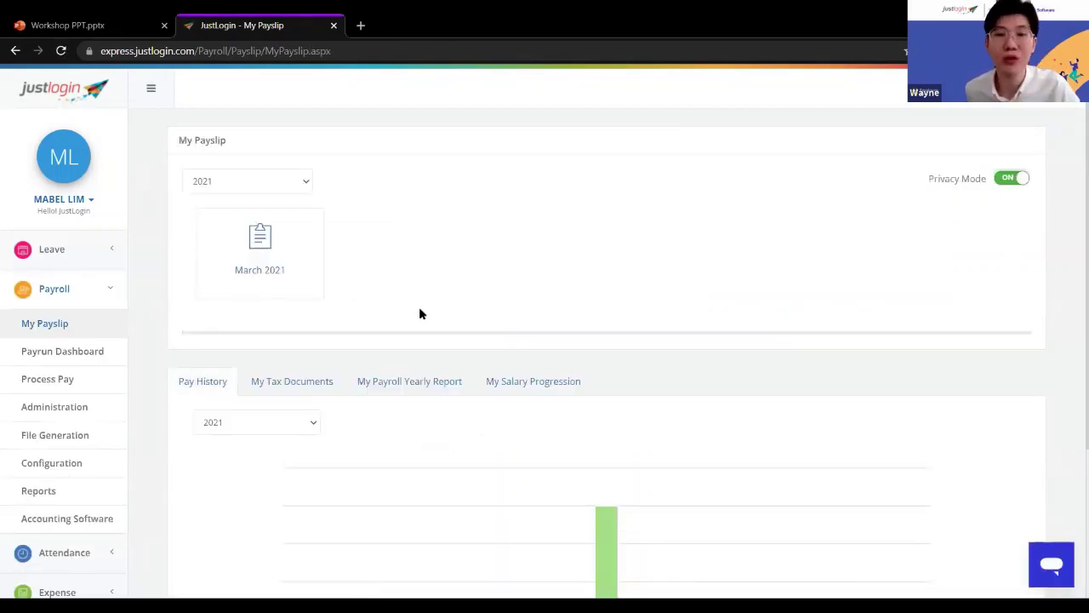
scroll(469, 295, "down", 3)
scroll(474, 284, "up", 2)
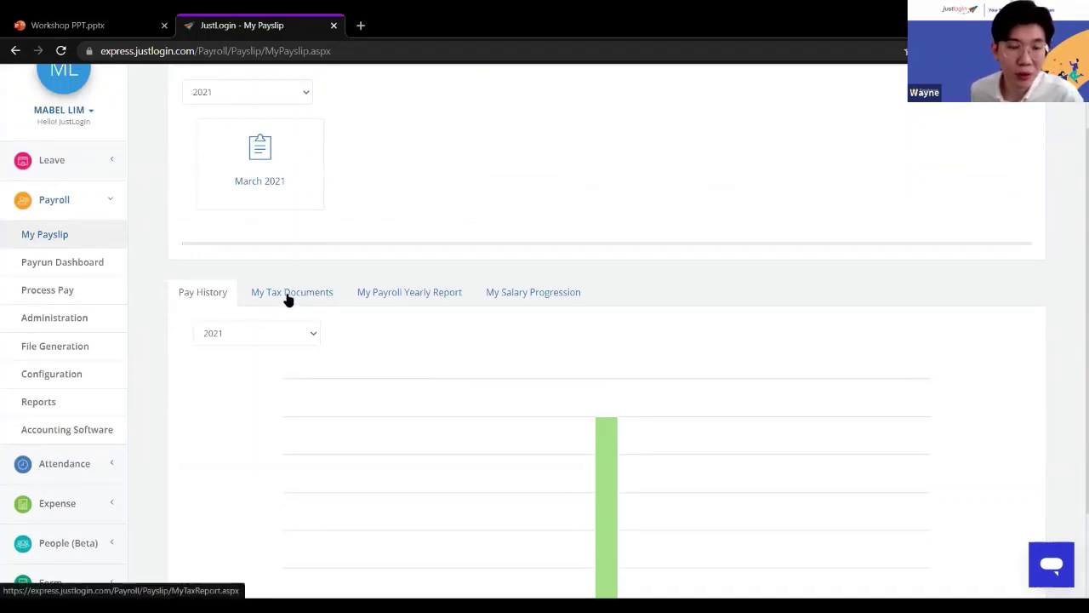
left_click(296, 299)
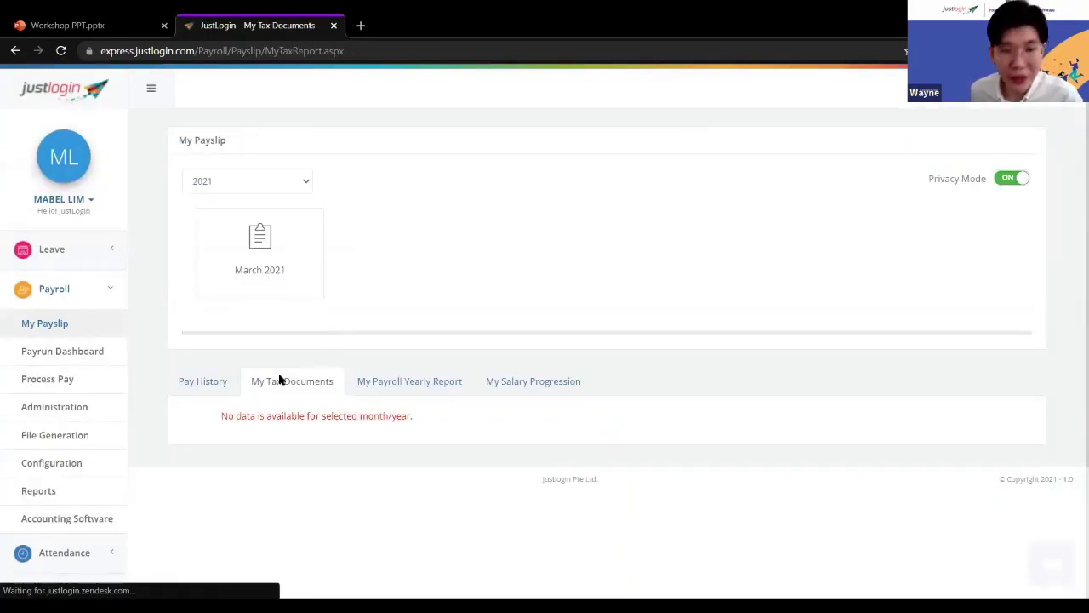
scroll(304, 385, "down", 2)
scroll(312, 365, "up", 2)
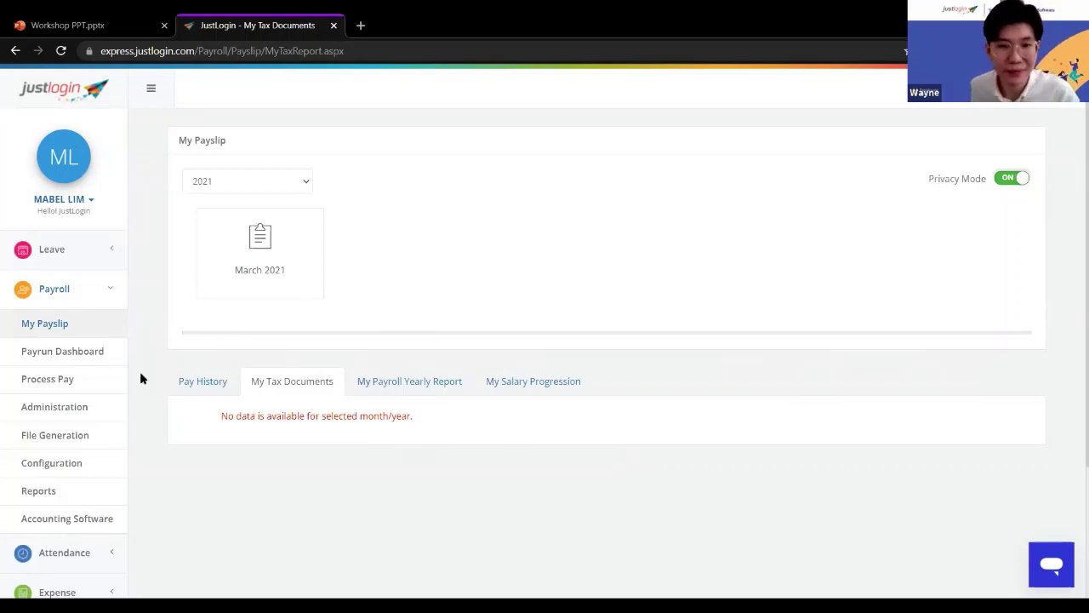
- View My Payroll Yearly Report and the My Salary Progression records
left_click(407, 390)
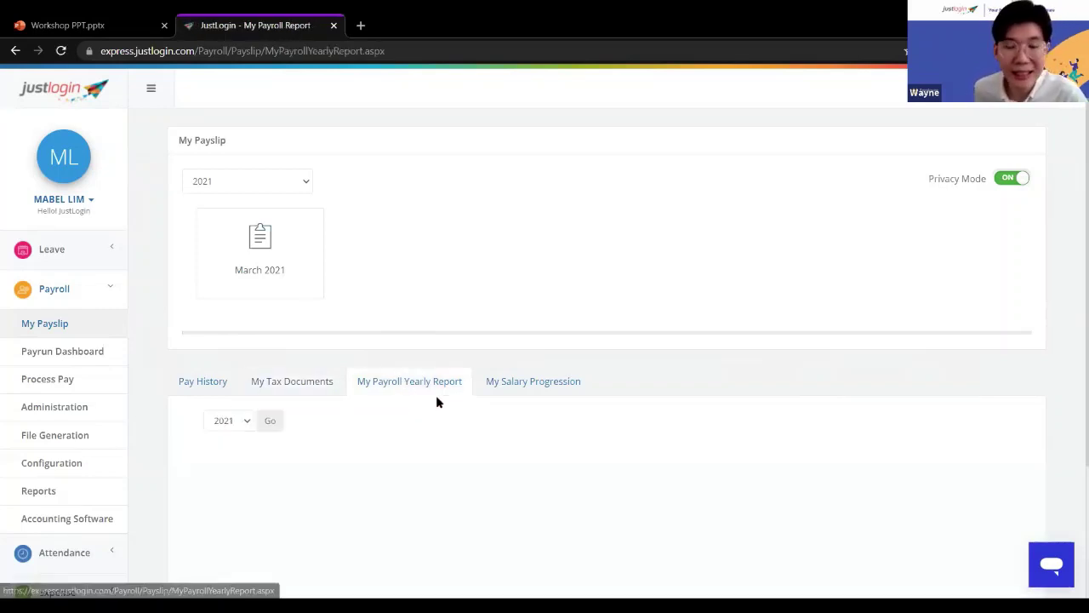
scroll(417, 369, "down", 2)
scroll(517, 372, "up", 2)
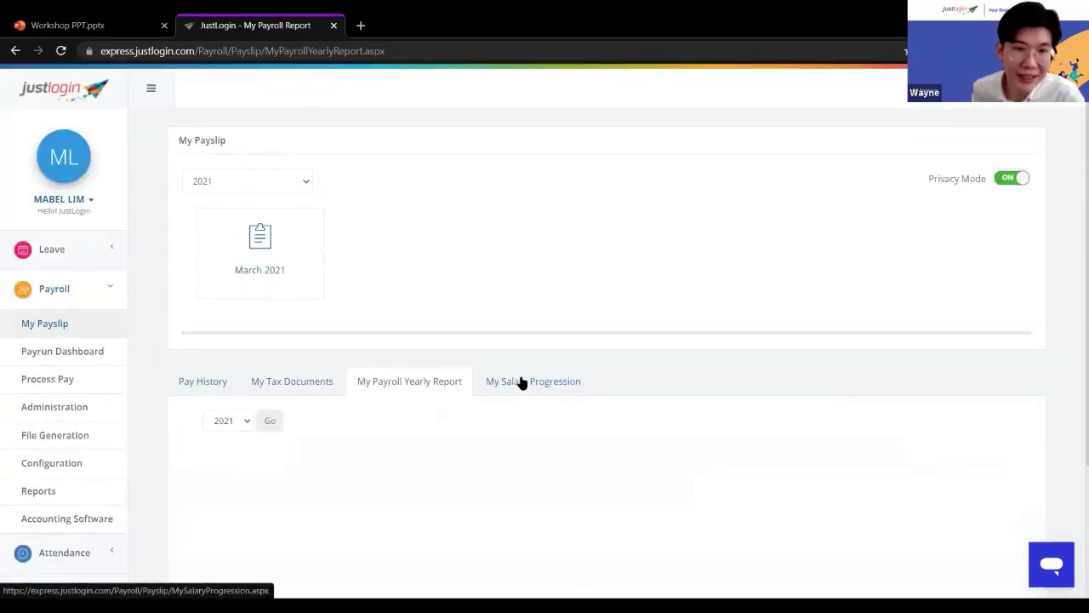
left_click(523, 383)
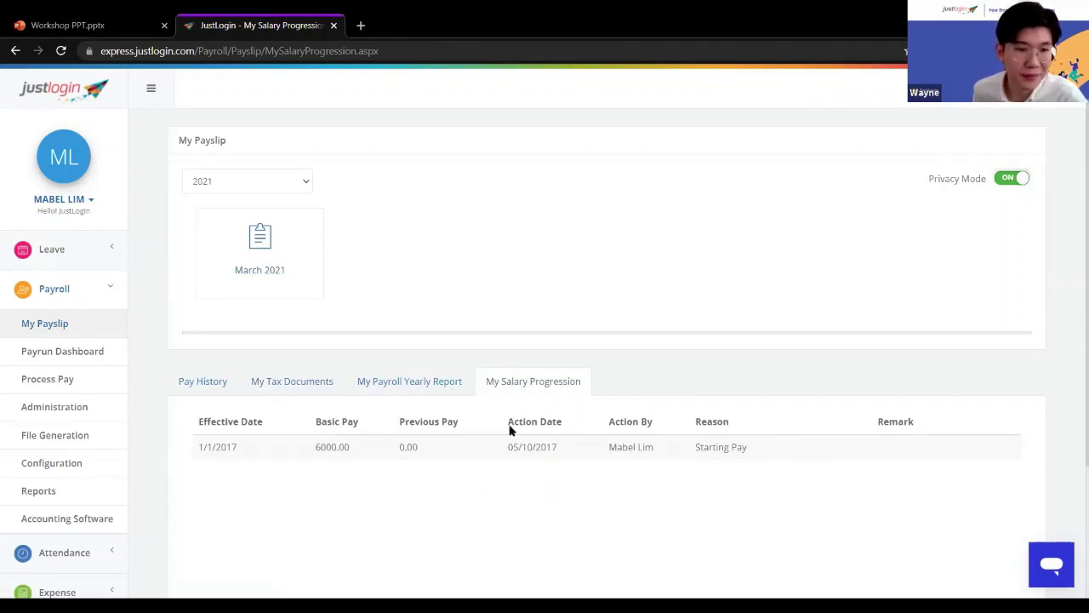
- Open the Payrun Dashboard for Oct 2021 and examine its Prepare Payroll, Process Payrun and Post Payroll stages
left_click(68, 352)
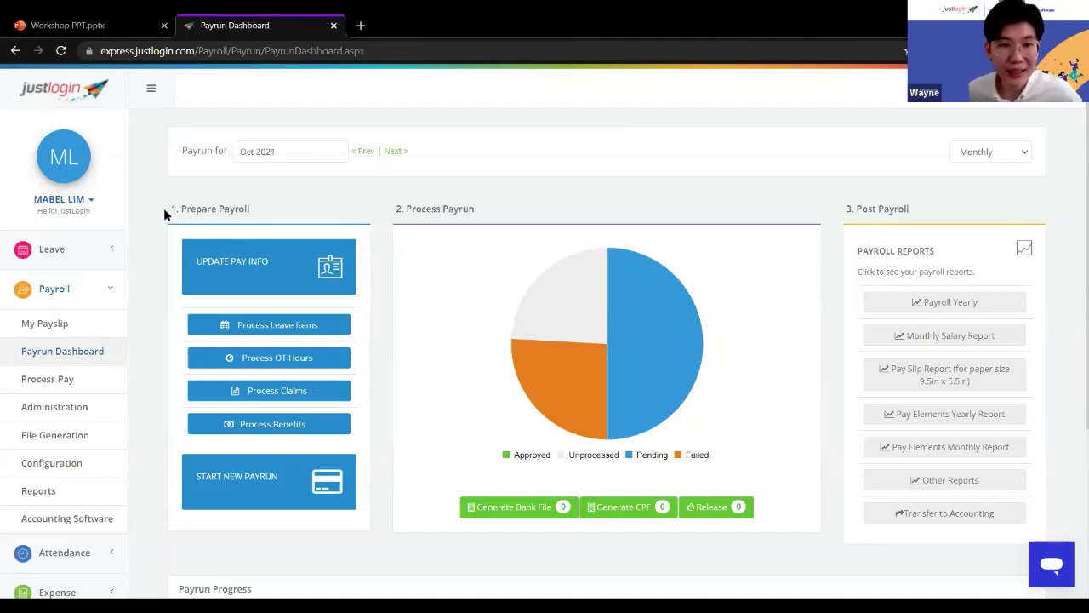
left_click_drag(165, 213, 255, 212)
left_click(262, 214)
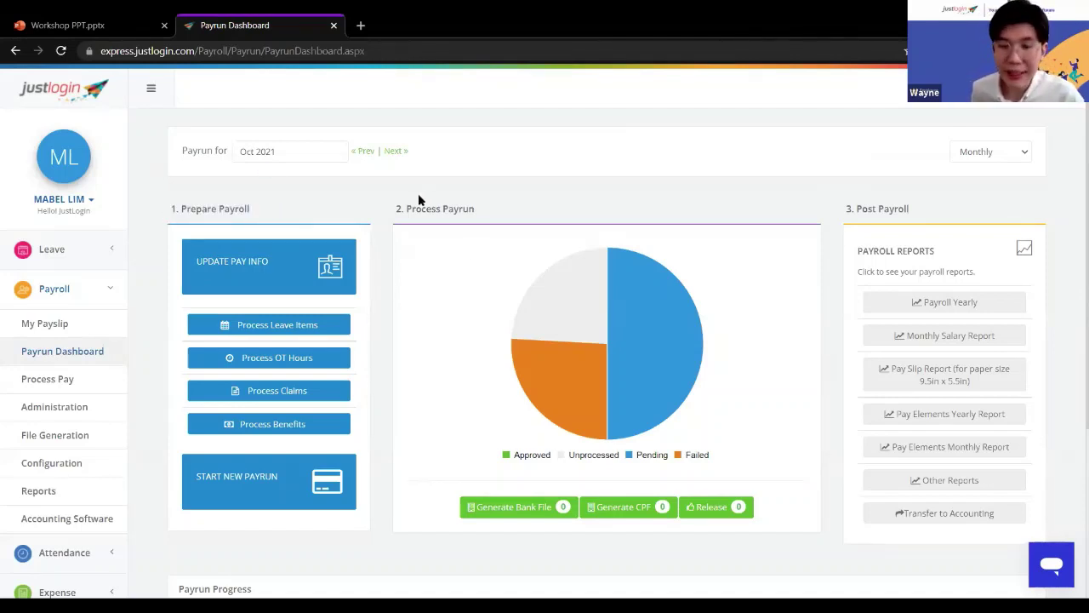
left_click_drag(165, 209, 272, 220)
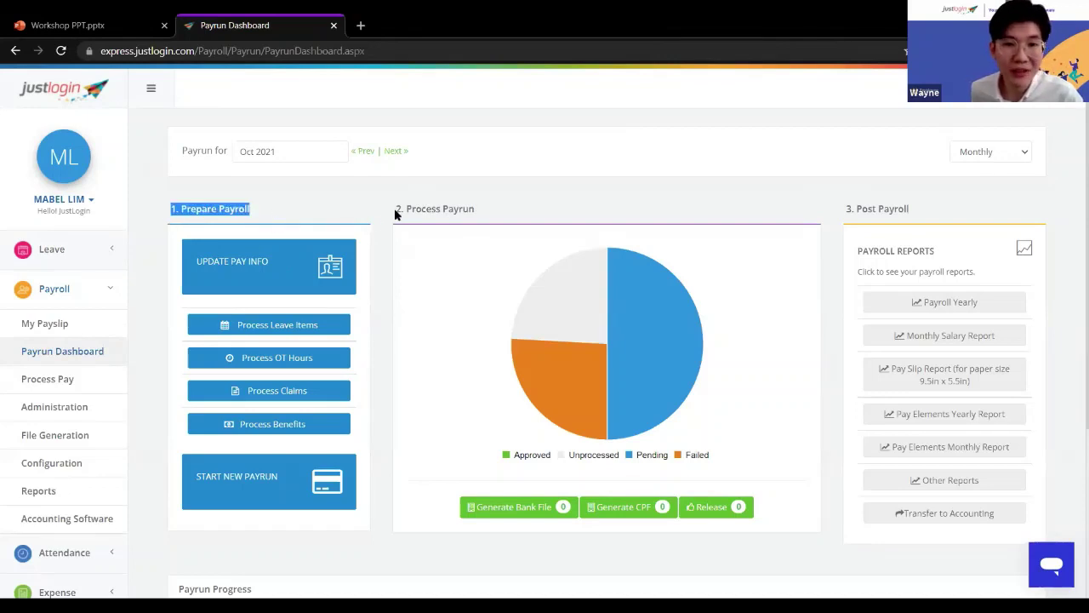
left_click_drag(397, 212, 474, 212)
left_click_drag(844, 211, 909, 210)
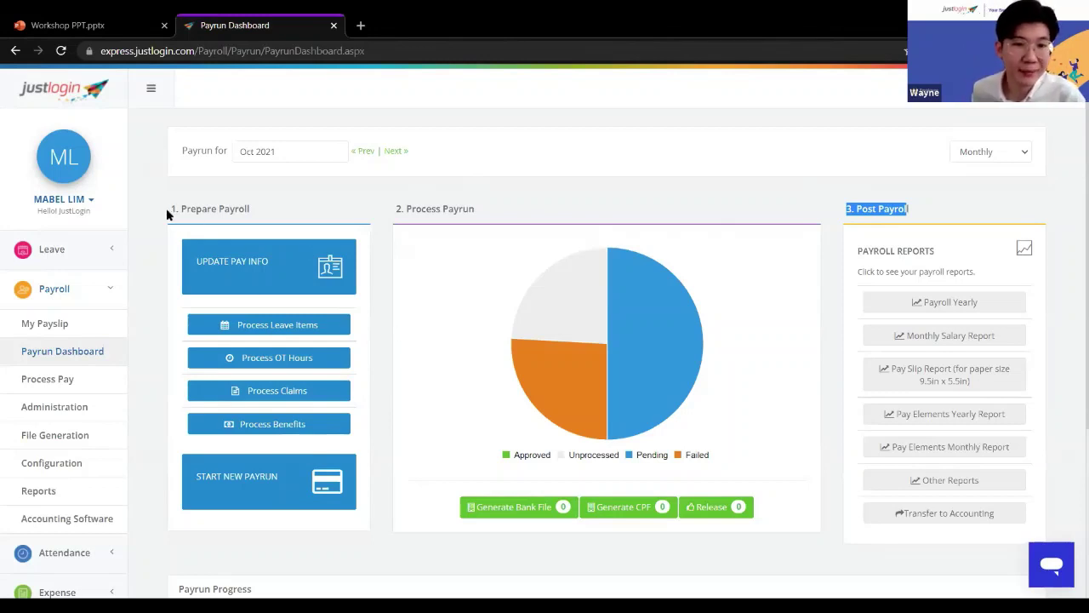
left_click_drag(167, 214, 267, 211)
left_click(265, 208)
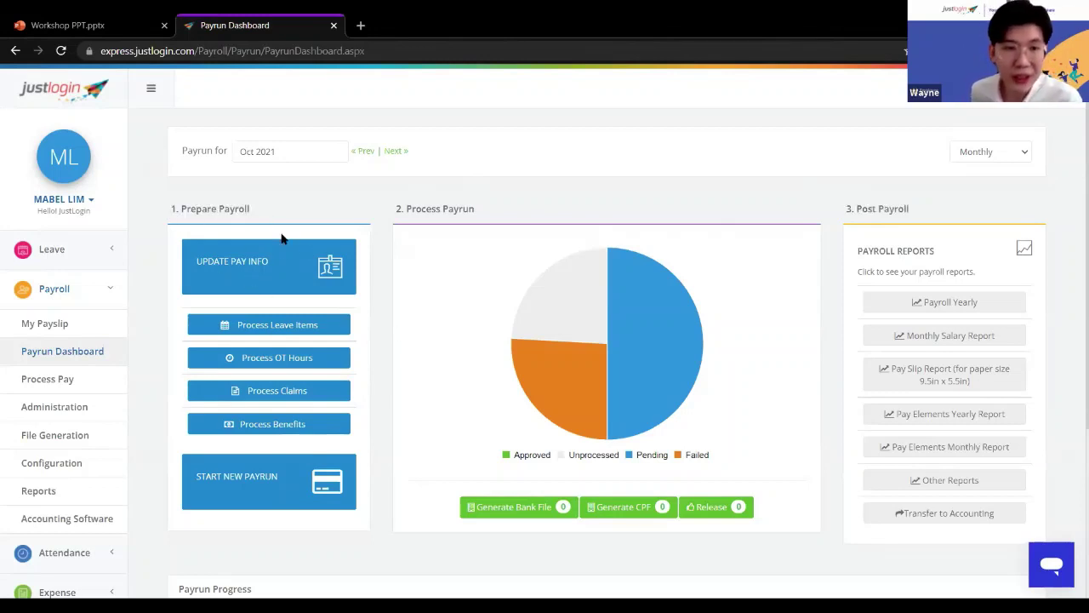
- Open Update Pay Info both in a new browser tab and in the current one, and open the R&D employee's pay record for editing
right_click(259, 266)
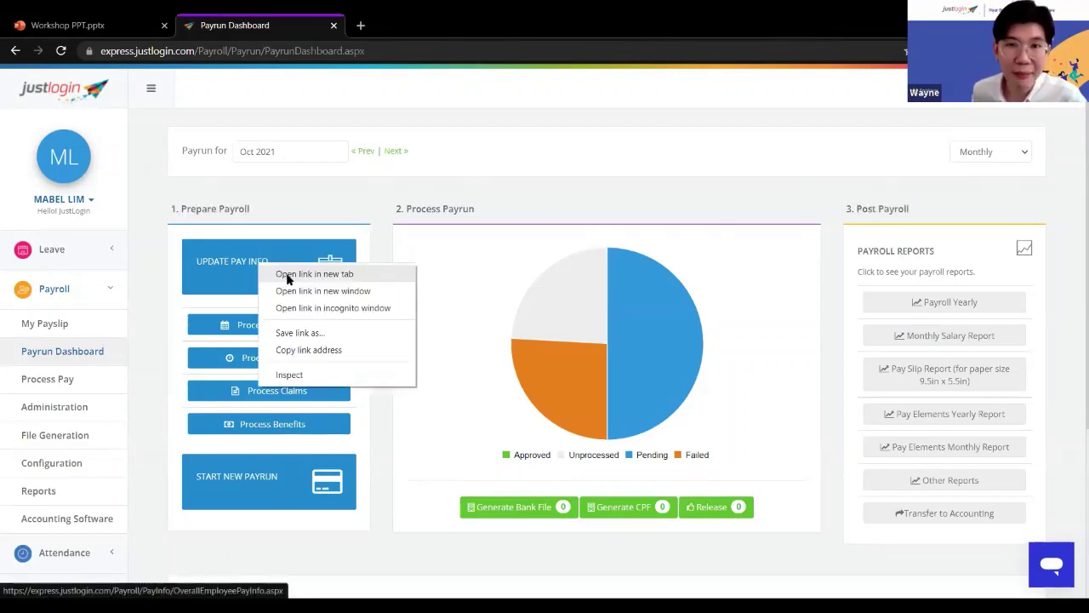
left_click(288, 274)
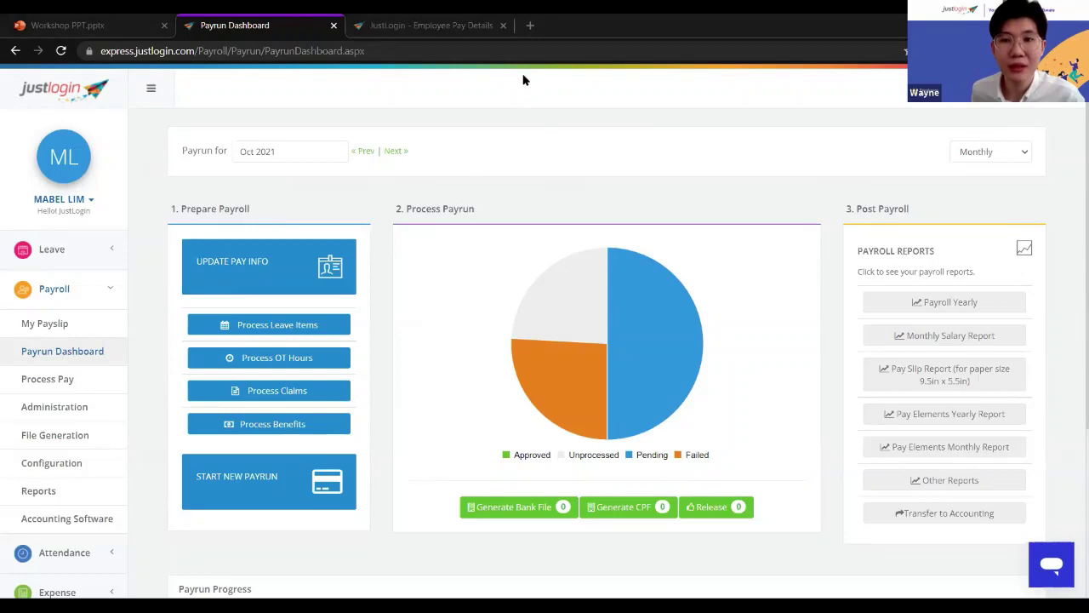
left_click(337, 267)
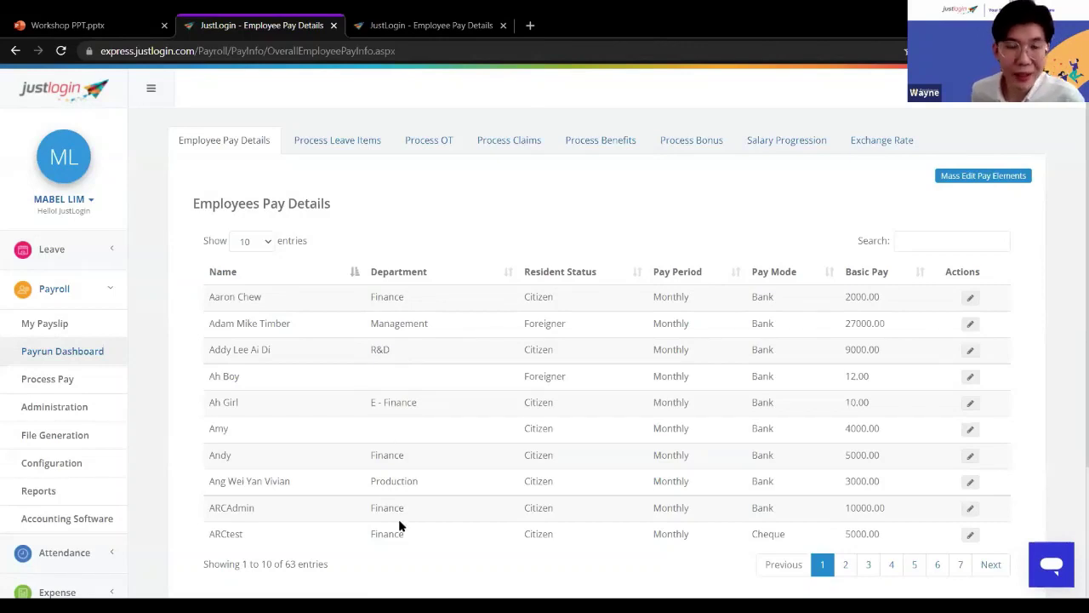
left_click(971, 351)
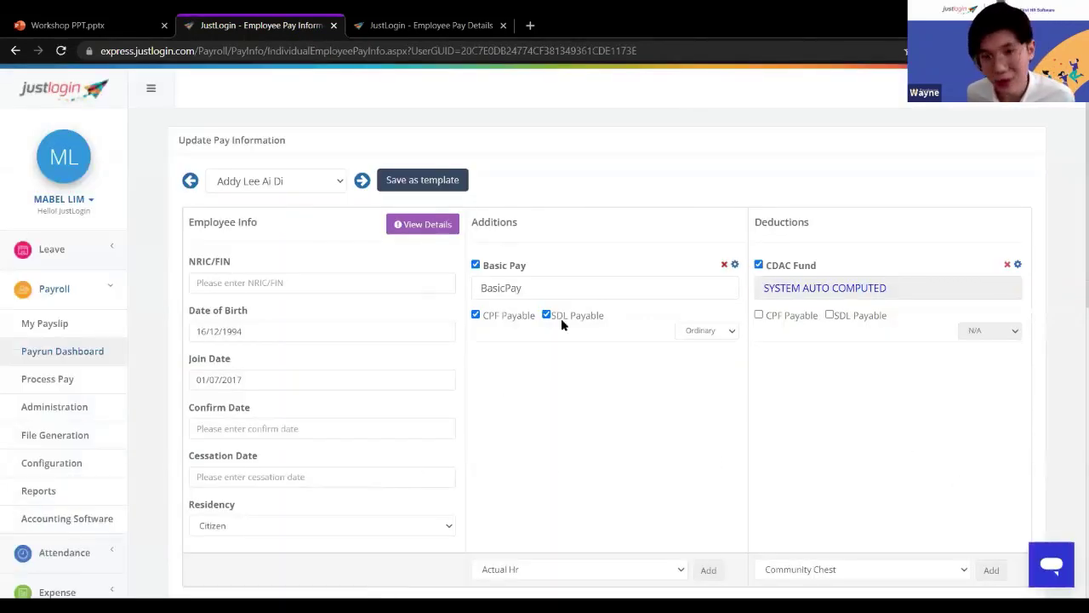
- Examine the Additions and Deductions sections of the employee's pay information and the available types of additions
left_click_drag(548, 231, 816, 226)
left_click(811, 227)
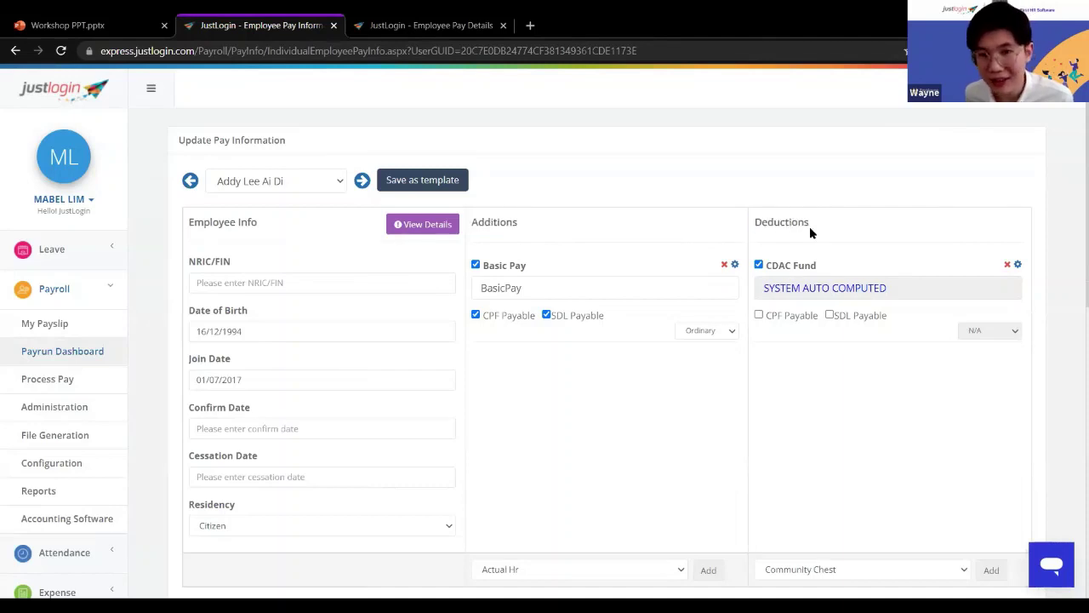
left_click(586, 569)
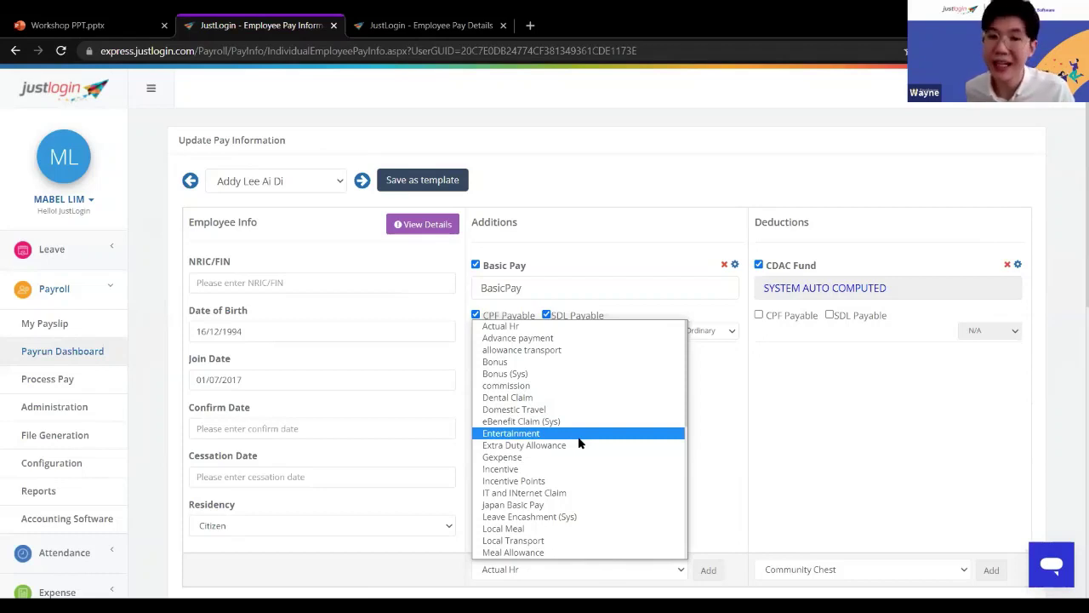
left_click(730, 424)
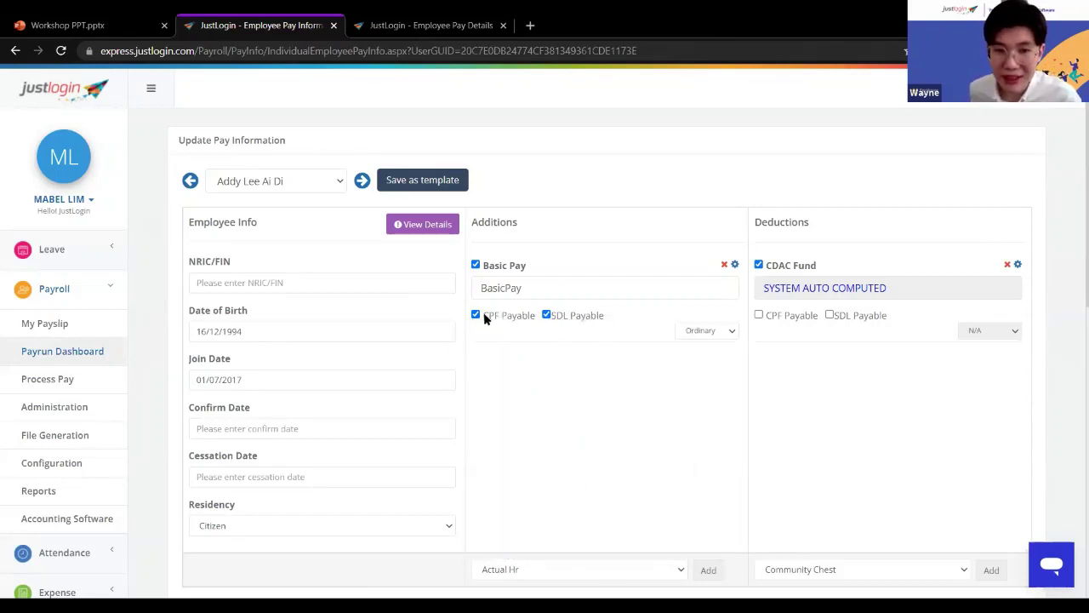
- Examine Basic Pay's CPF Payable and SDL Payable settings and the CDAC Fund deduction
left_click_drag(483, 315, 606, 319)
left_click(569, 336)
left_click(612, 327)
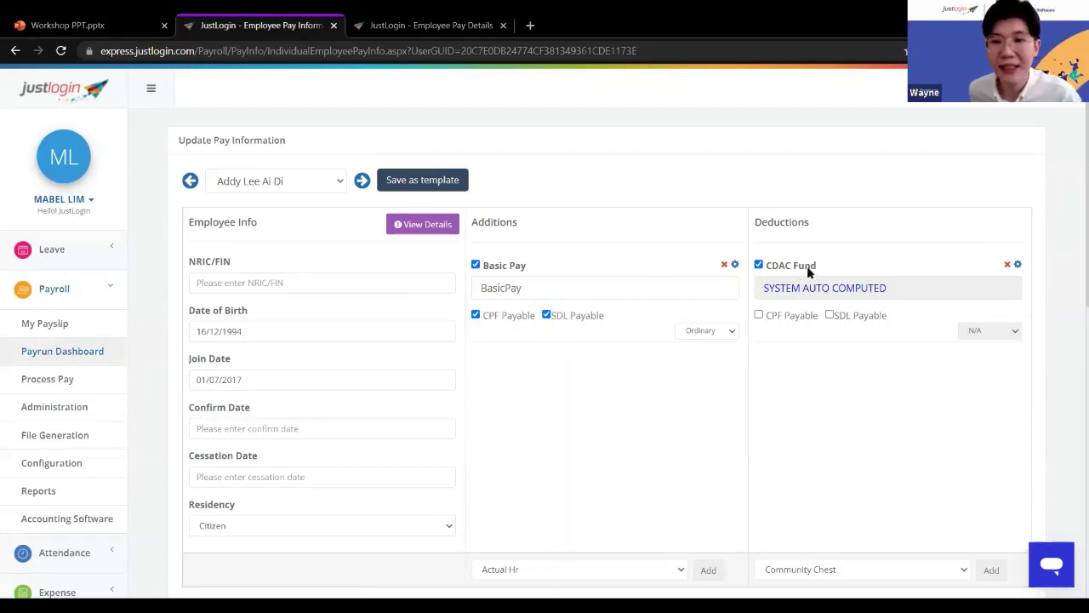
left_click_drag(815, 268, 768, 268)
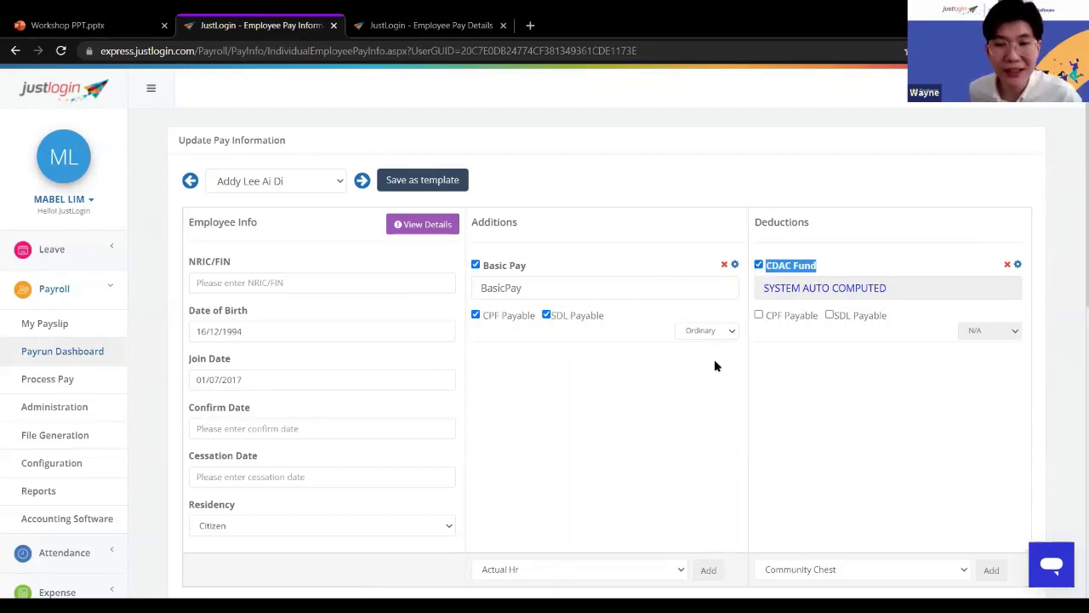
left_click(898, 284)
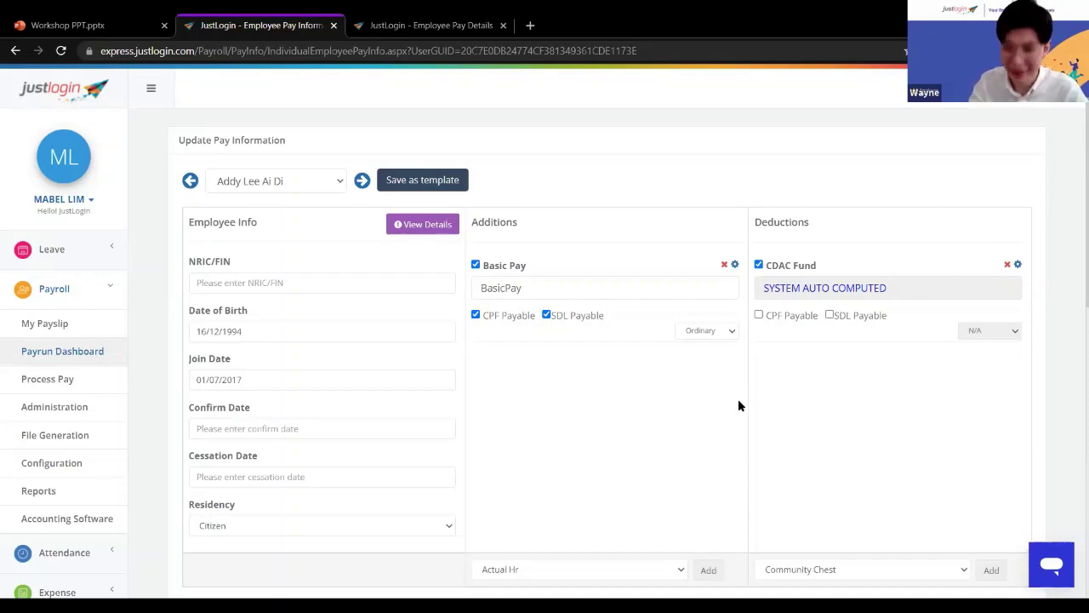
- Return to the Payrun Dashboard and examine the status chart under Process Payrun
left_click(86, 354)
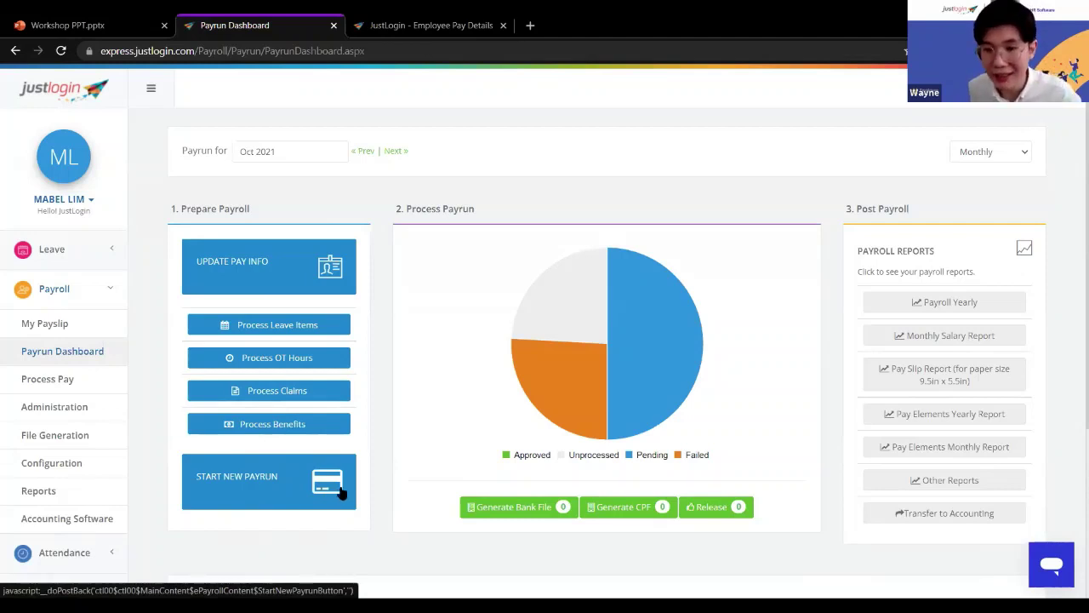
mouse_move(575, 413)
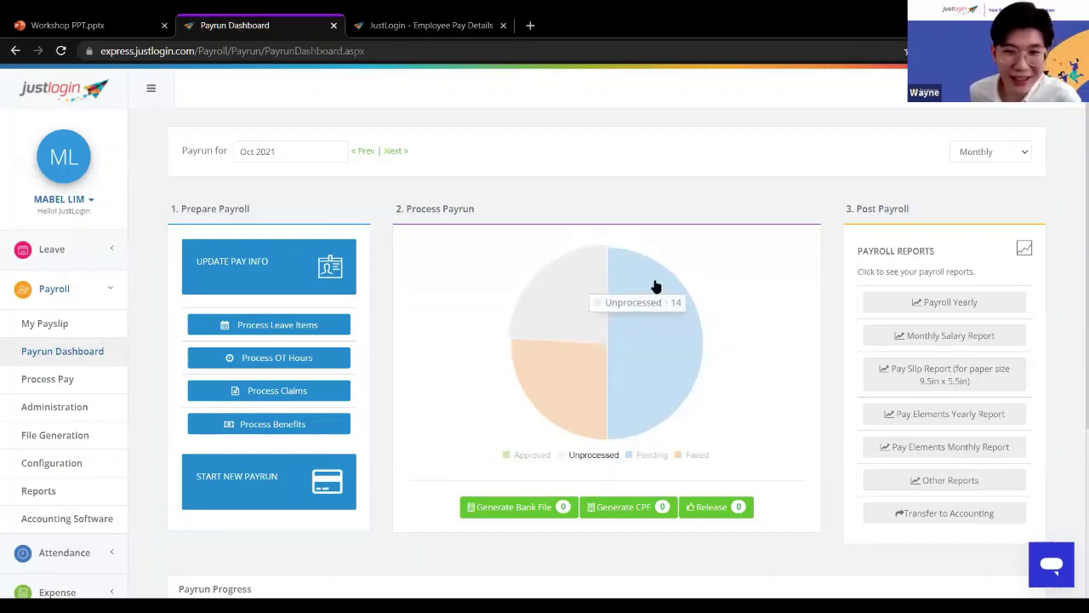
left_click_drag(390, 206, 499, 202)
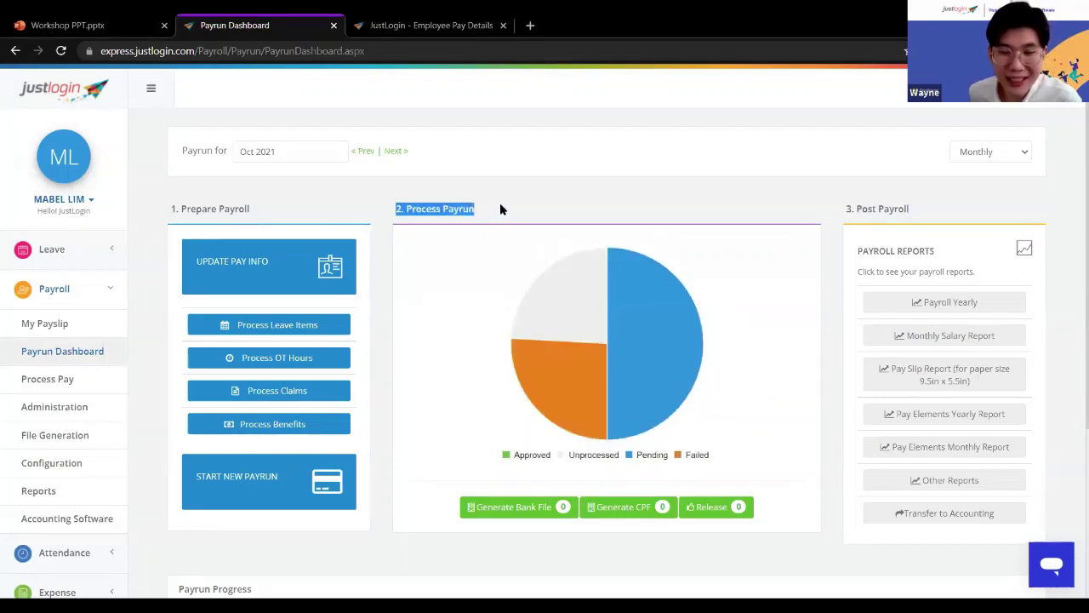
left_click(551, 412)
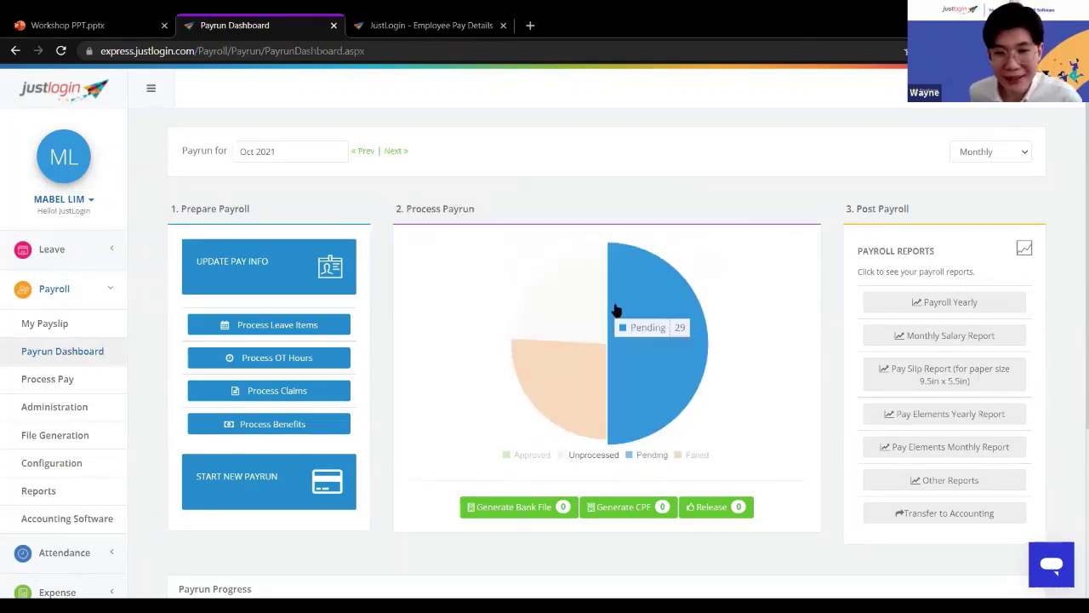
- Open the Oct 2021 payrun progress from the chart's Pending portion and view the employees pending approval
left_click(663, 351)
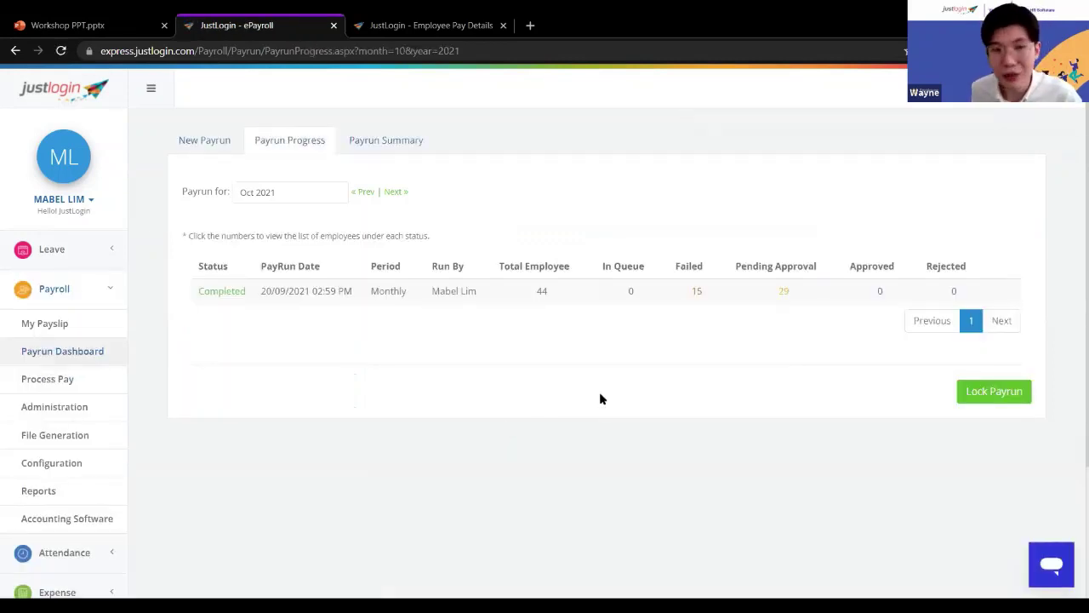
left_click(784, 292)
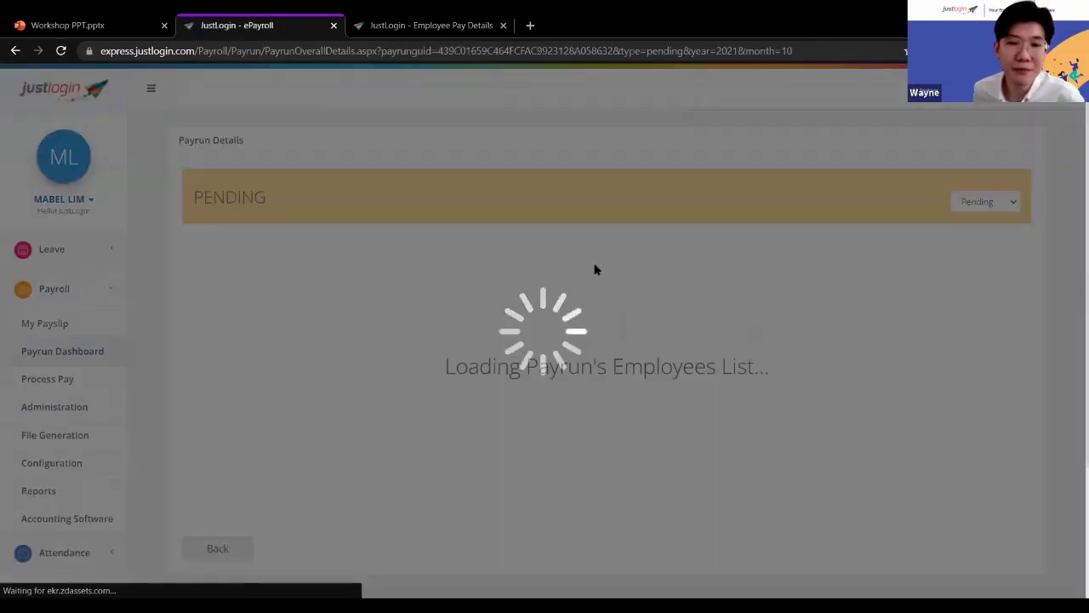
scroll(596, 263, "down", 1)
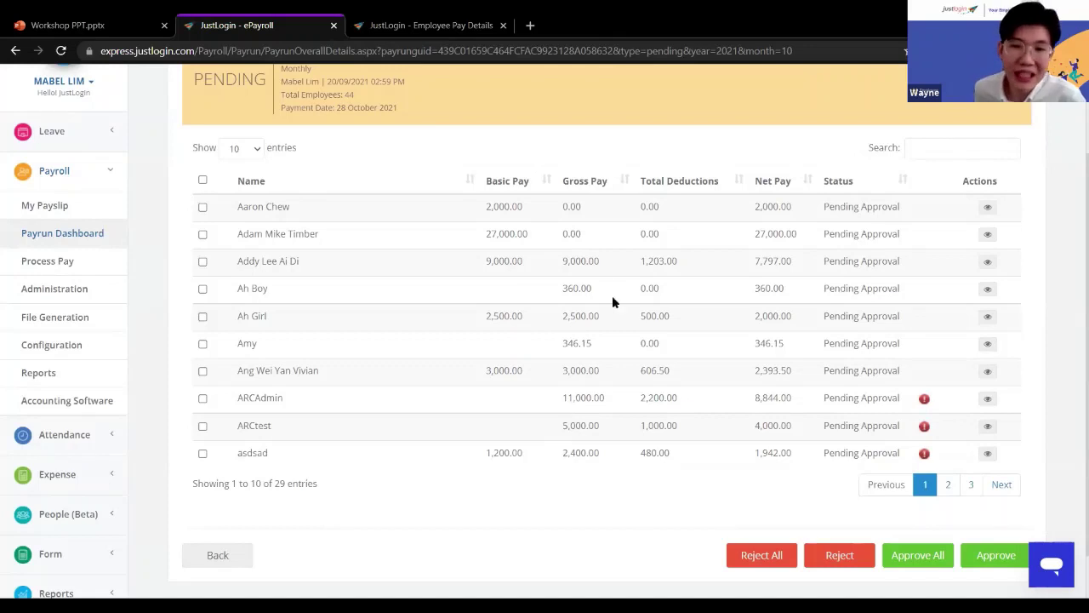
- Open the individual October 2021 payrun details of the pending employee with 3,000.00 basic pay and examine the CPF deduction, employer's contribution and approval options
left_click(987, 372)
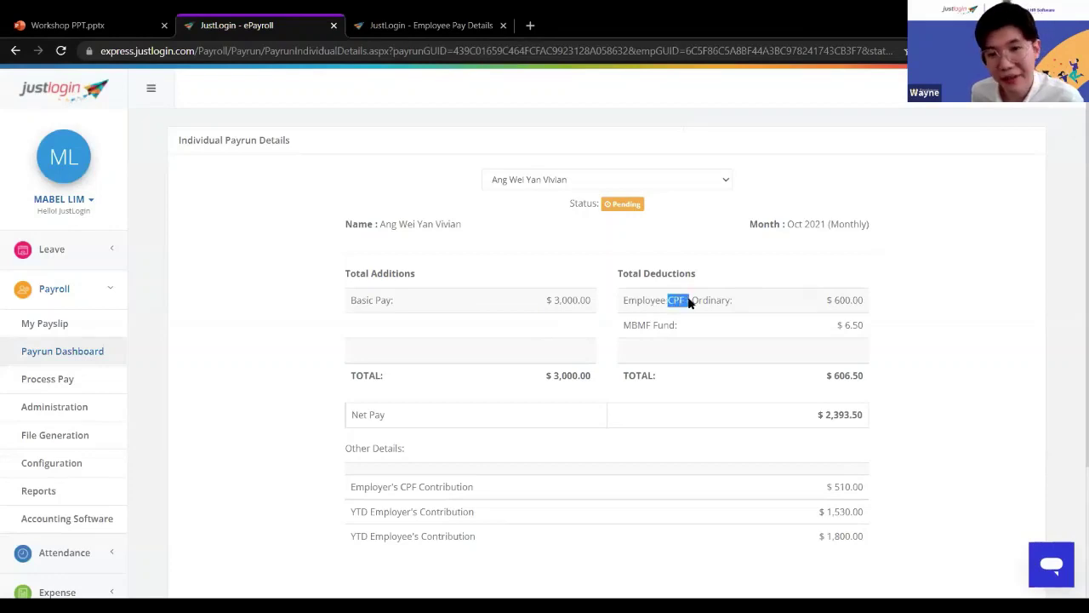
left_click(486, 460)
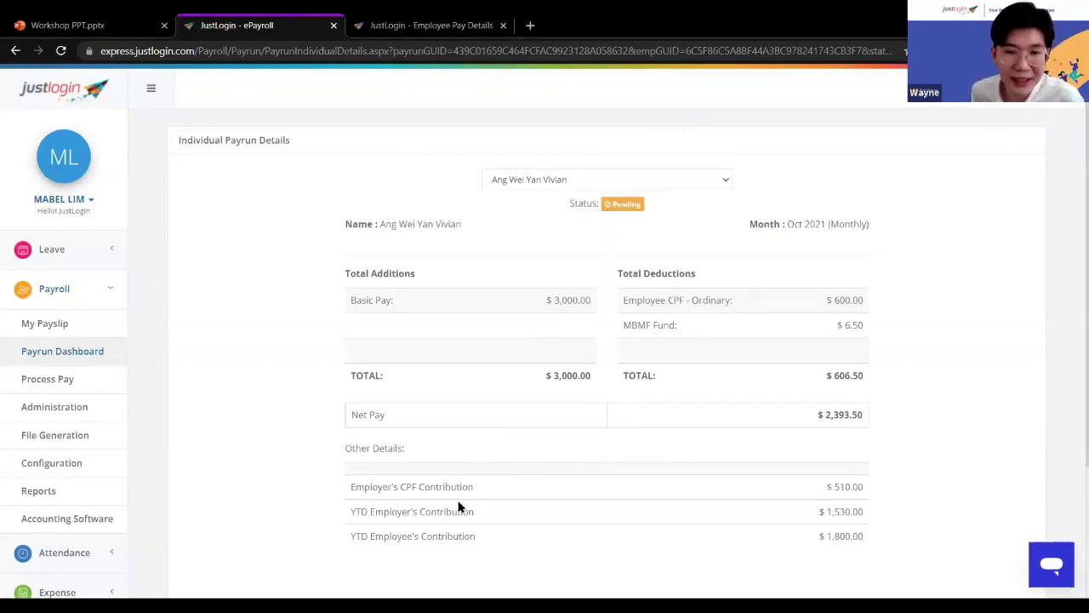
left_click_drag(353, 488, 514, 493)
left_click(515, 498)
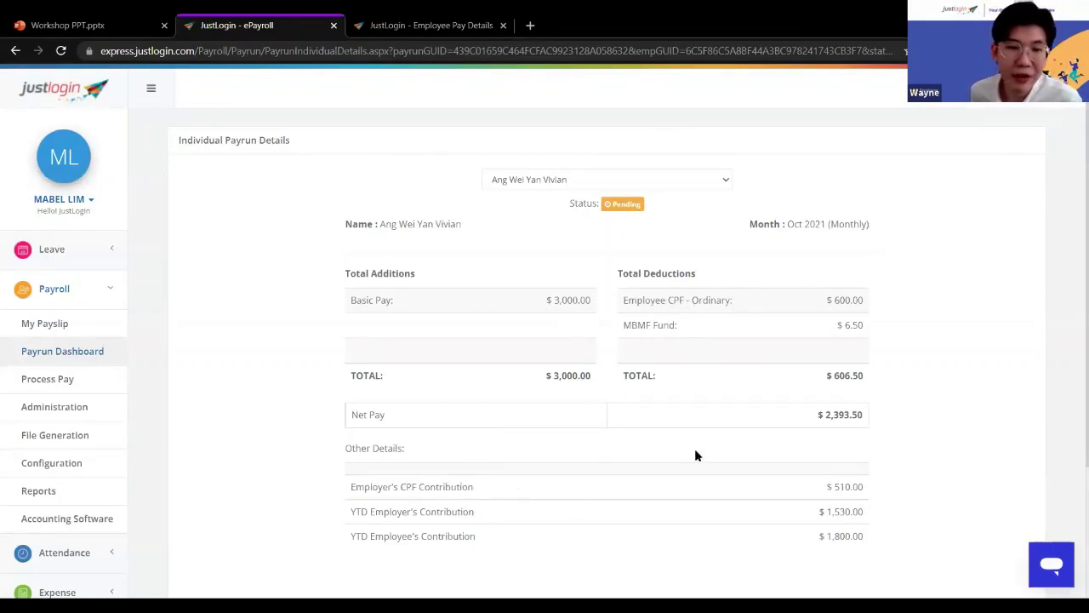
scroll(601, 383, "down", 3)
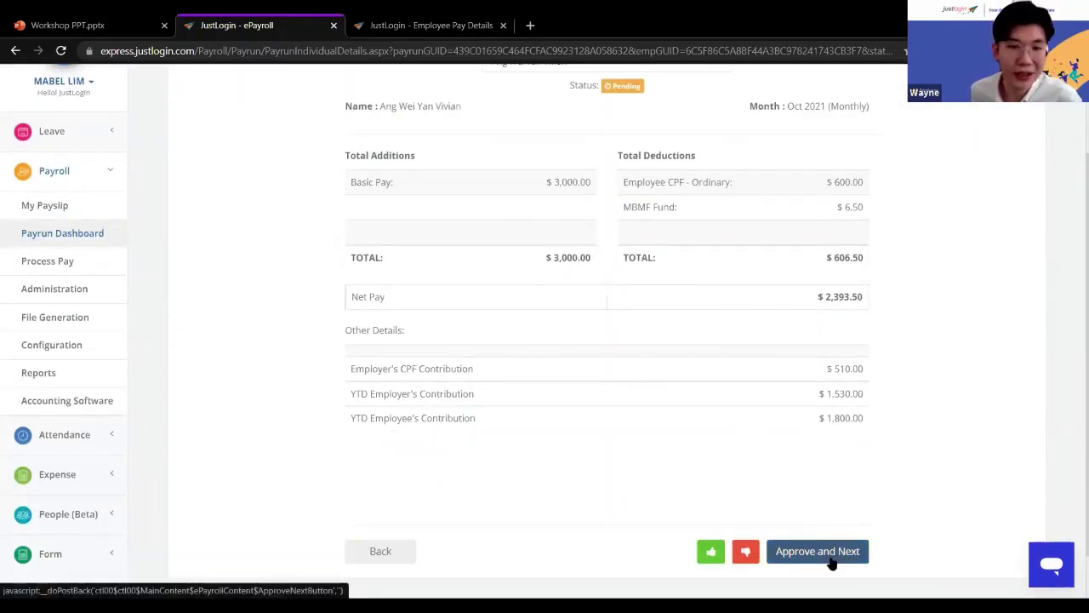
- Open bank file generation from the Payrun Dashboard, set the originating bank to DBS Bank Ltd and review the form's fields
left_click(101, 239)
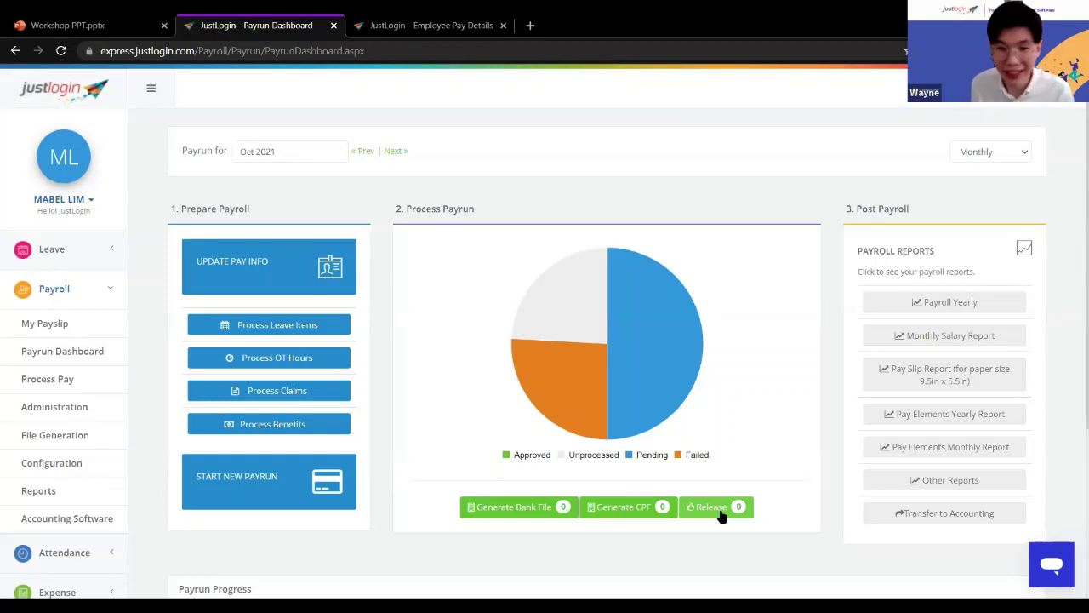
left_click(519, 514)
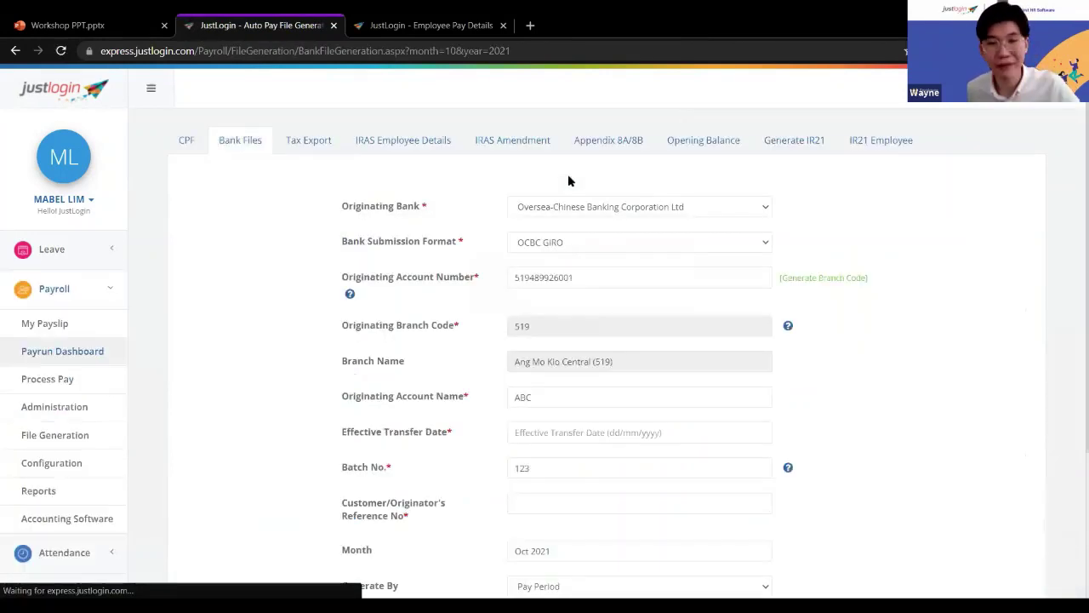
left_click(580, 207)
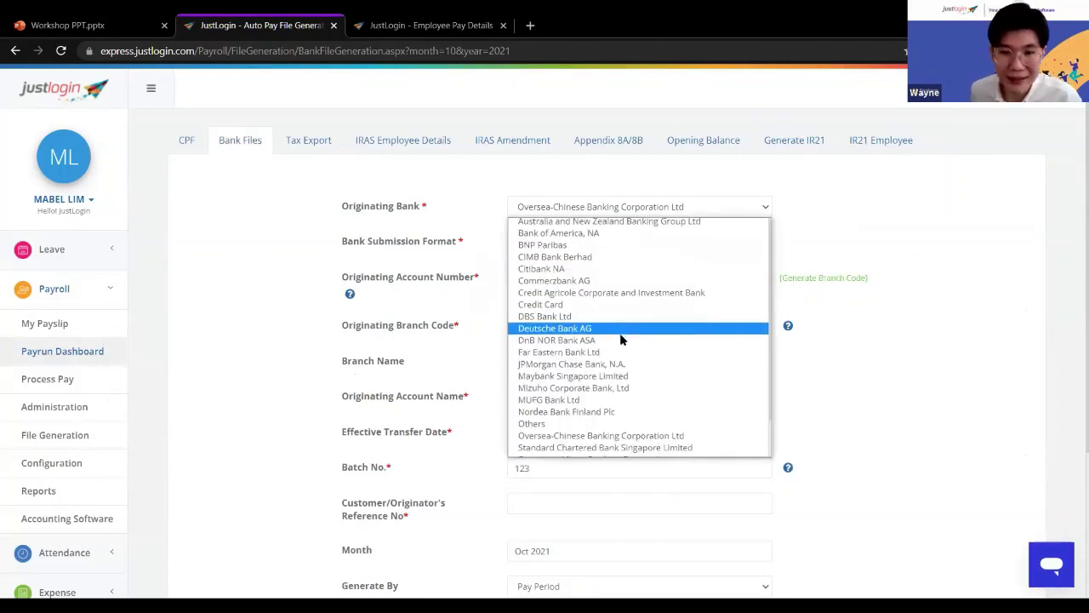
scroll(629, 391, "down", 1)
scroll(668, 381, "up", 1)
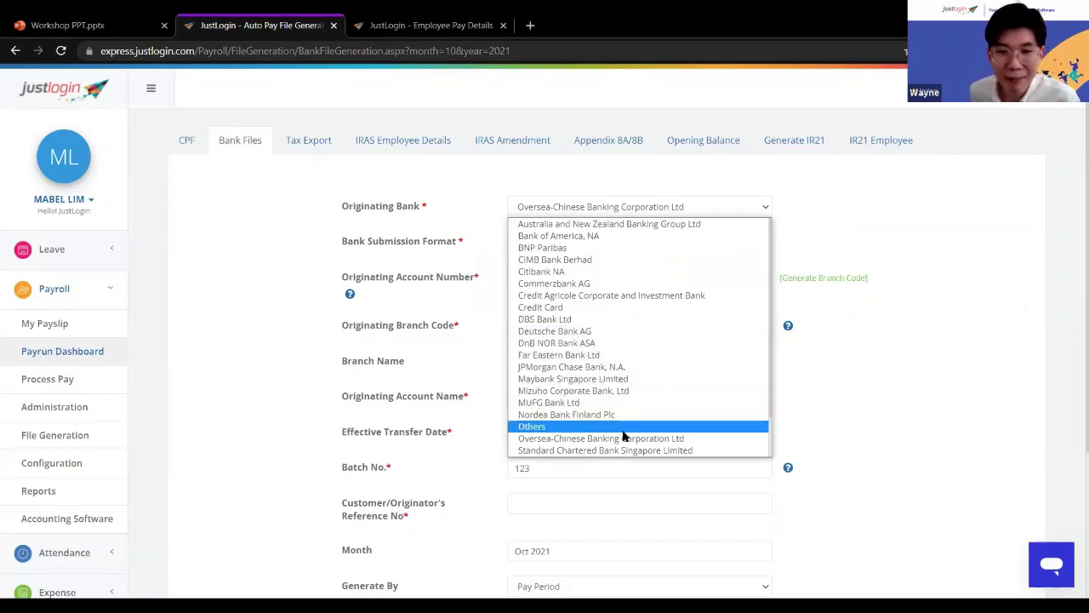
left_click(621, 323)
scroll(613, 310, "down", 3)
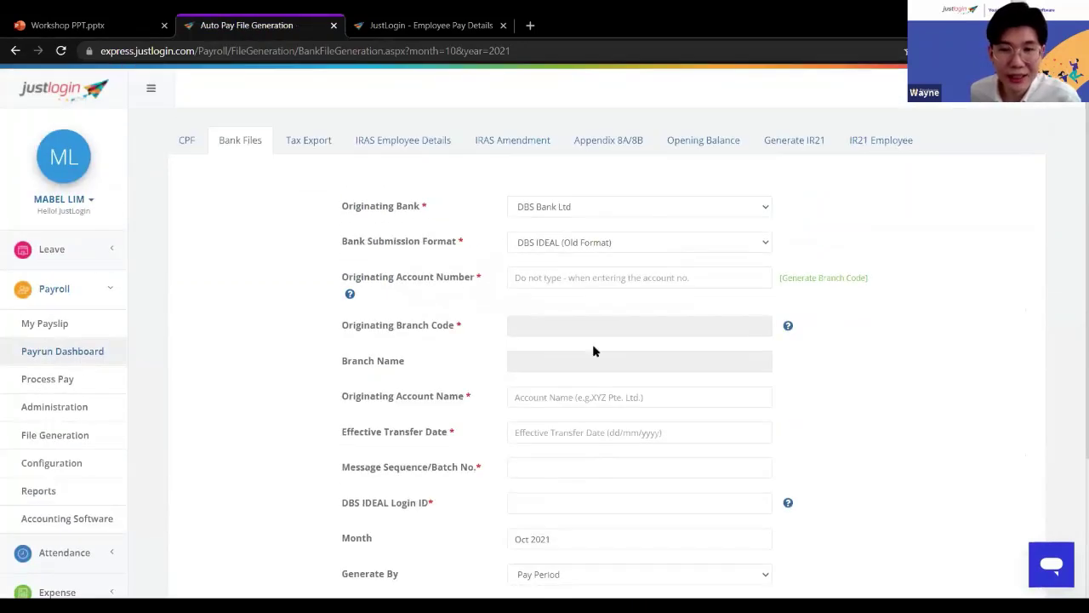
scroll(617, 349, "down", 3)
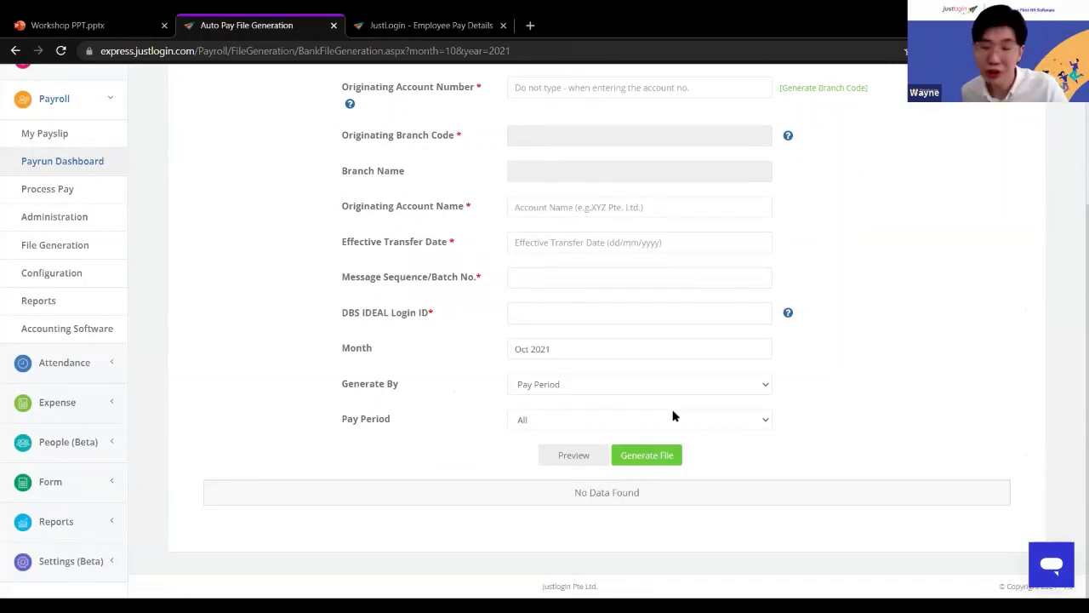
scroll(672, 415, "up", 3)
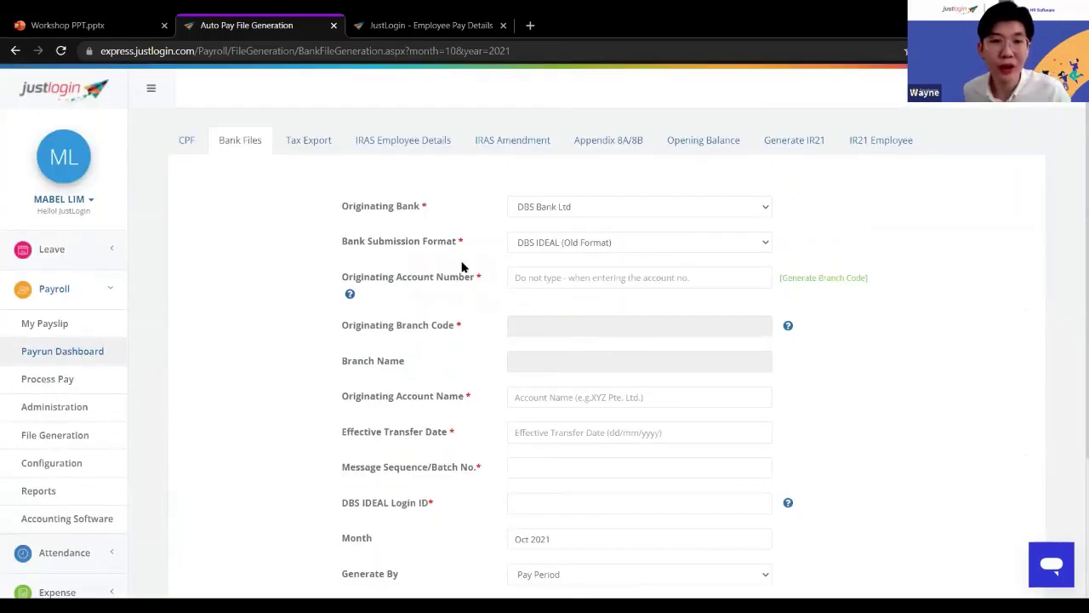
- View the CPF file generation form from the Payrun Dashboard, and return to the dashboard
left_click(96, 353)
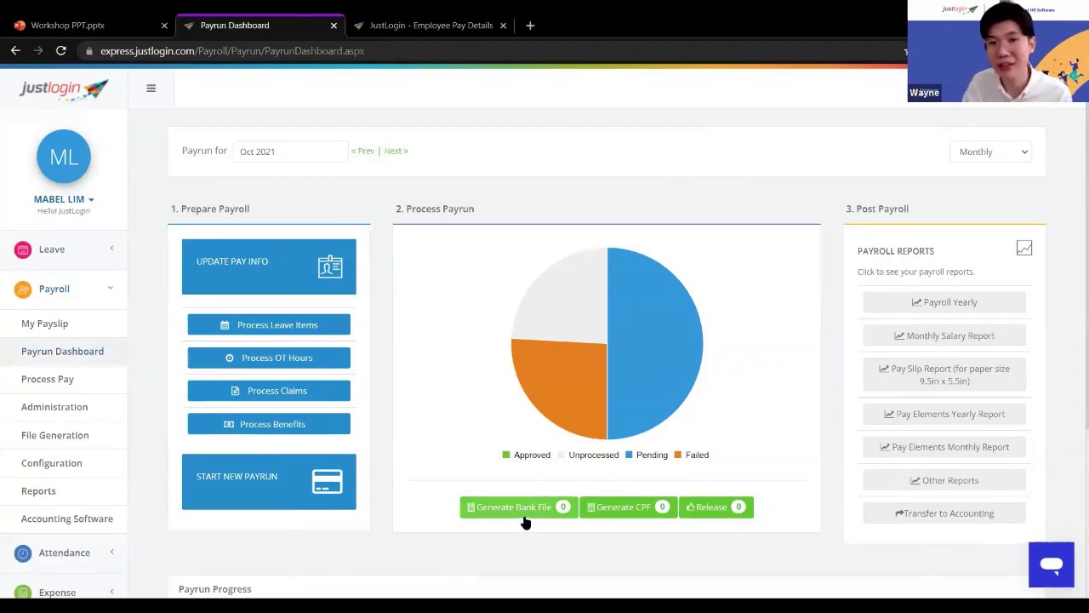
left_click(630, 511)
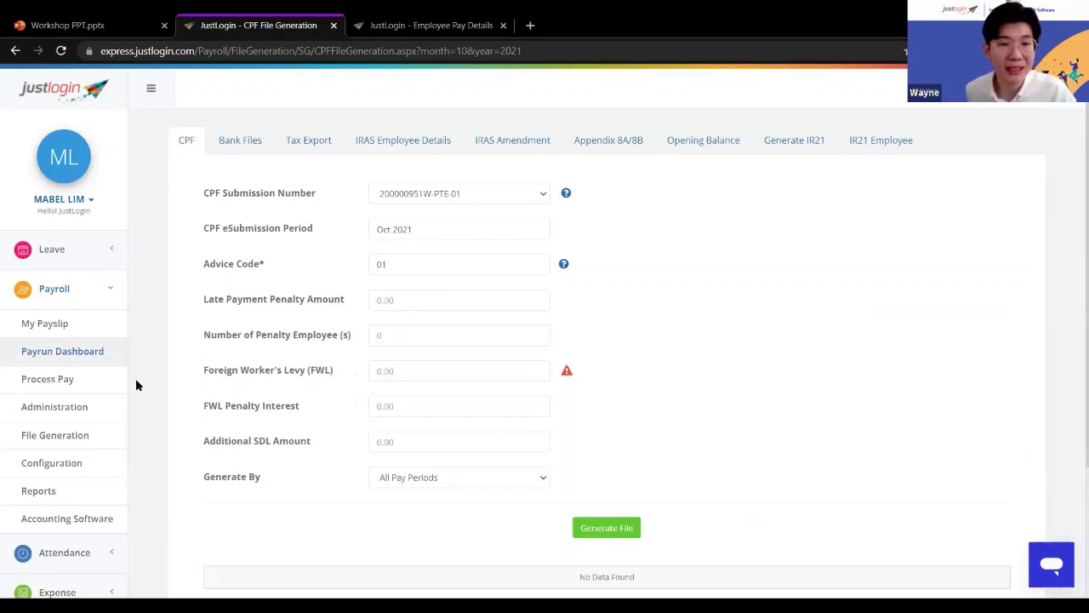
left_click(103, 360)
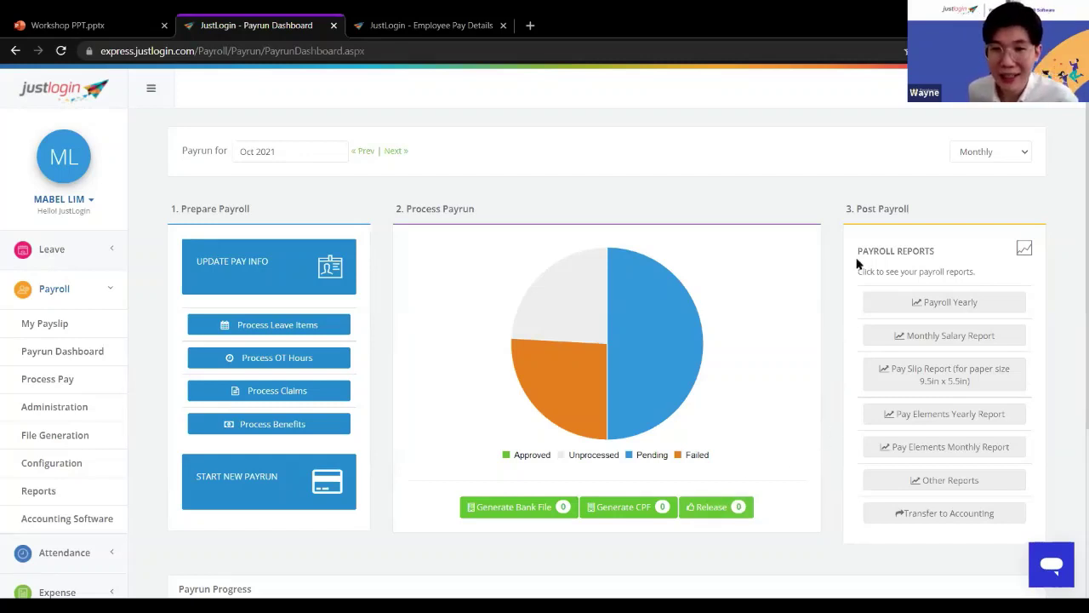
- Examine the Post Payroll section and its payroll report shortcuts on the dashboard
left_click_drag(873, 207, 925, 213)
left_click(926, 213)
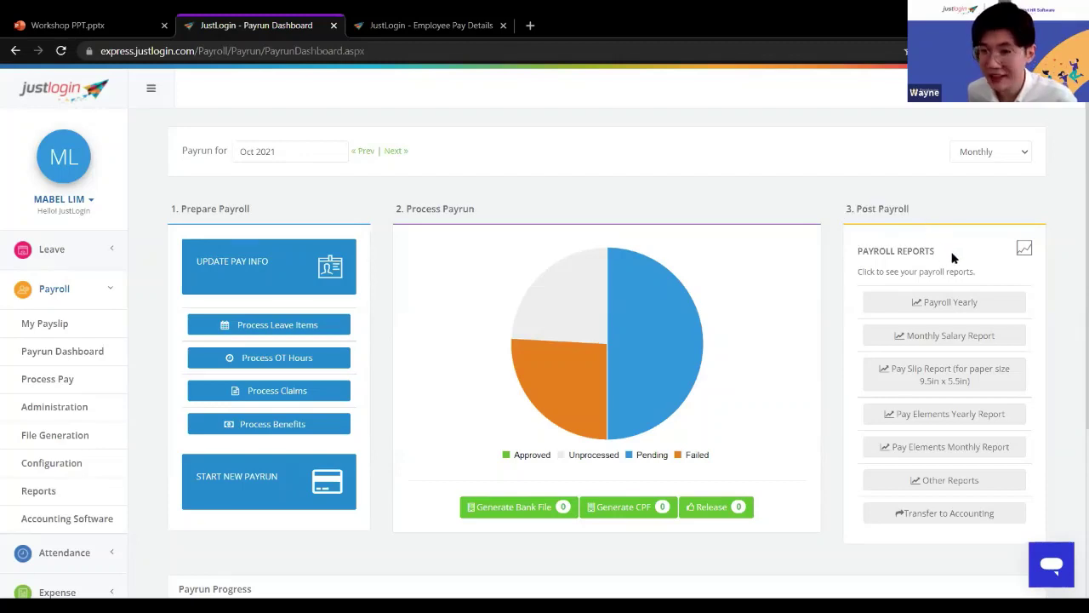
left_click_drag(905, 258, 898, 256)
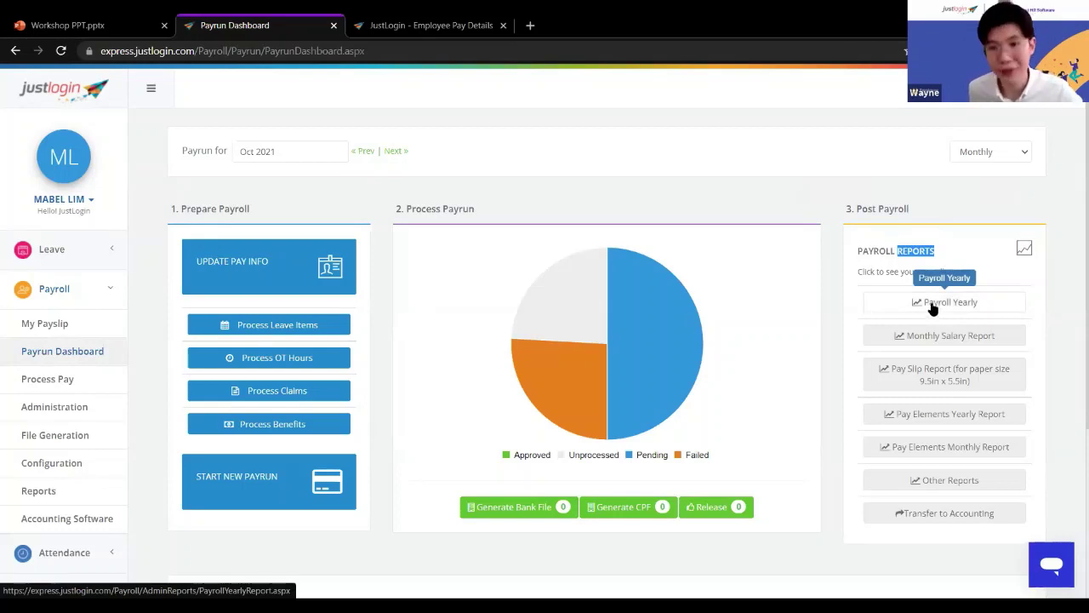
- Open the full Payroll Reports list and look through the available reports down to the CPF Rate Report
left_click(71, 490)
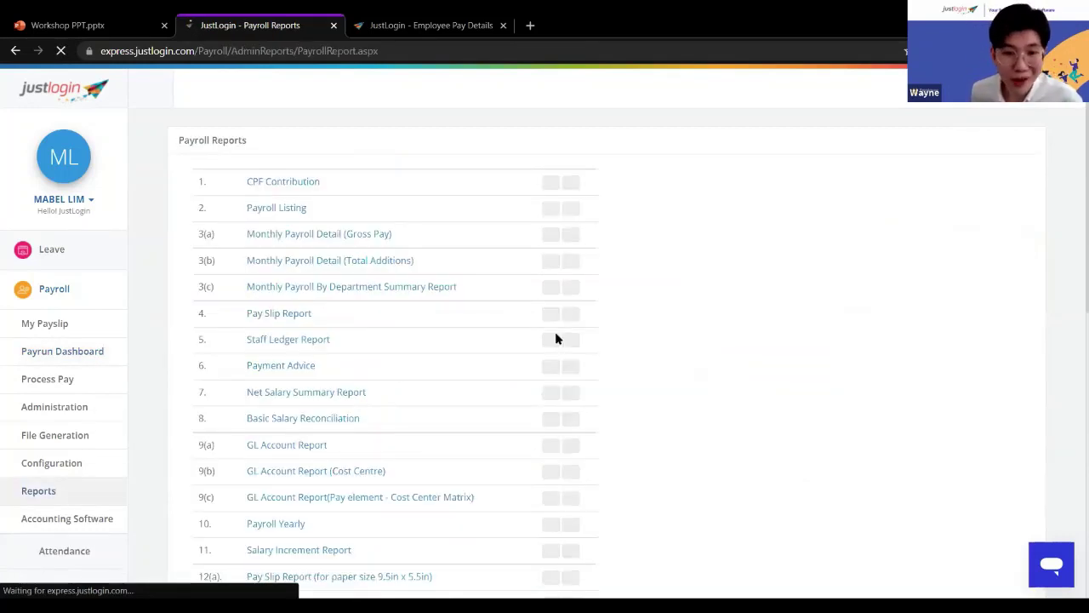
scroll(399, 292, "down", 1)
scroll(399, 292, "down", 8)
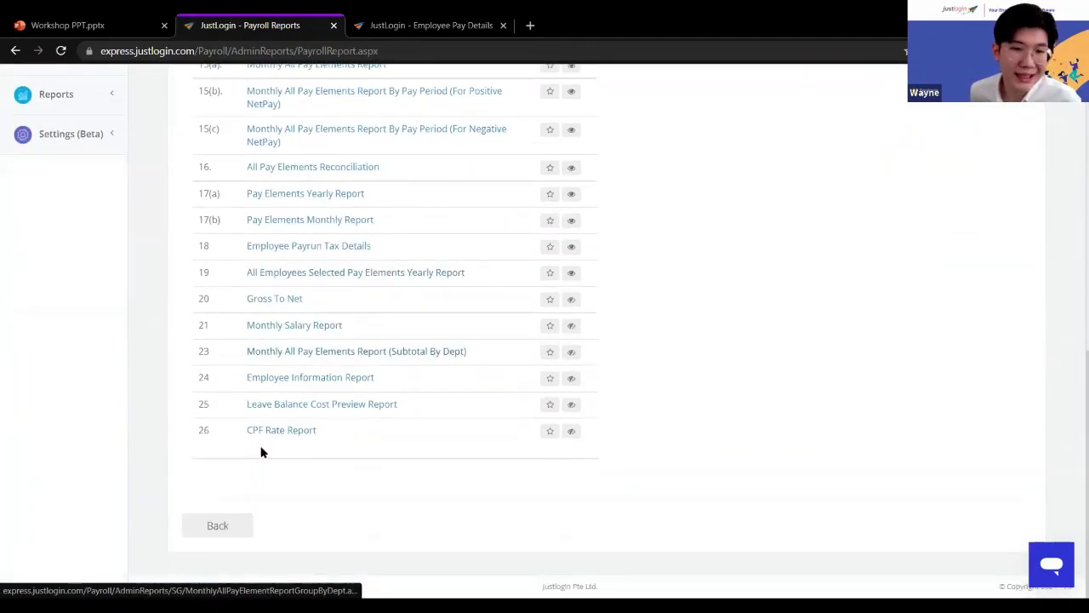
double_click(207, 434)
left_click(311, 398)
scroll(377, 255, "up", 10)
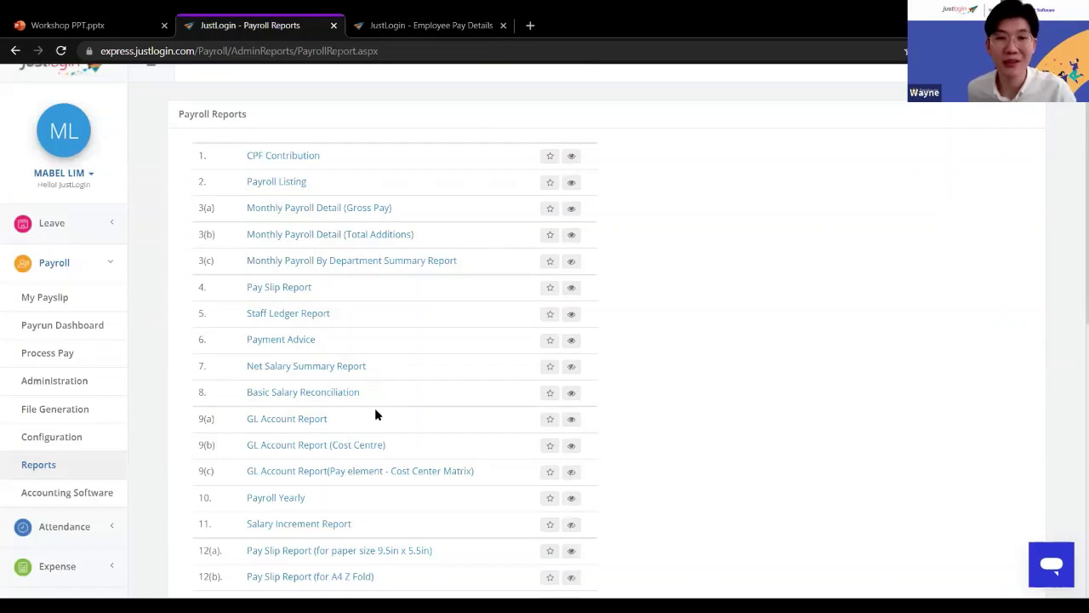
- Open Tax Export under File Generation and examine the IR8A form settings and the list of previously generated batches
left_click(96, 420)
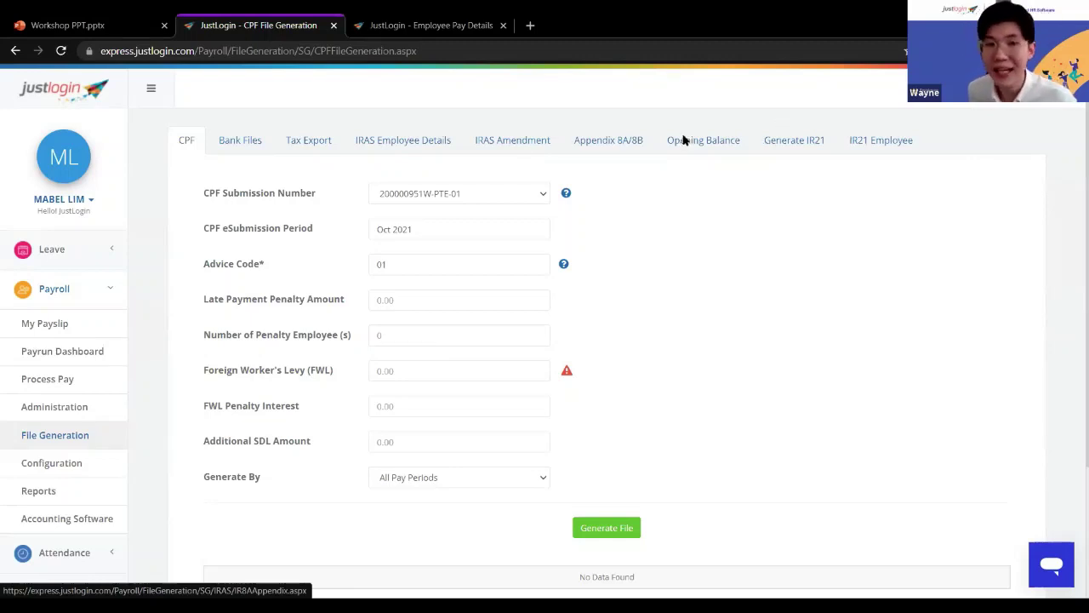
left_click(306, 143)
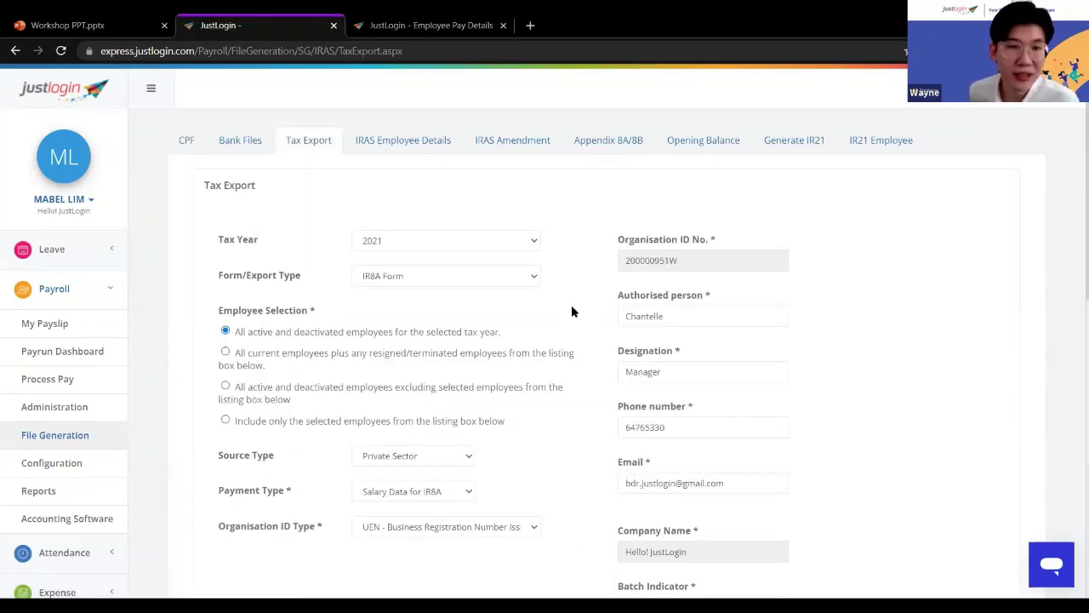
scroll(585, 294, "down", 3)
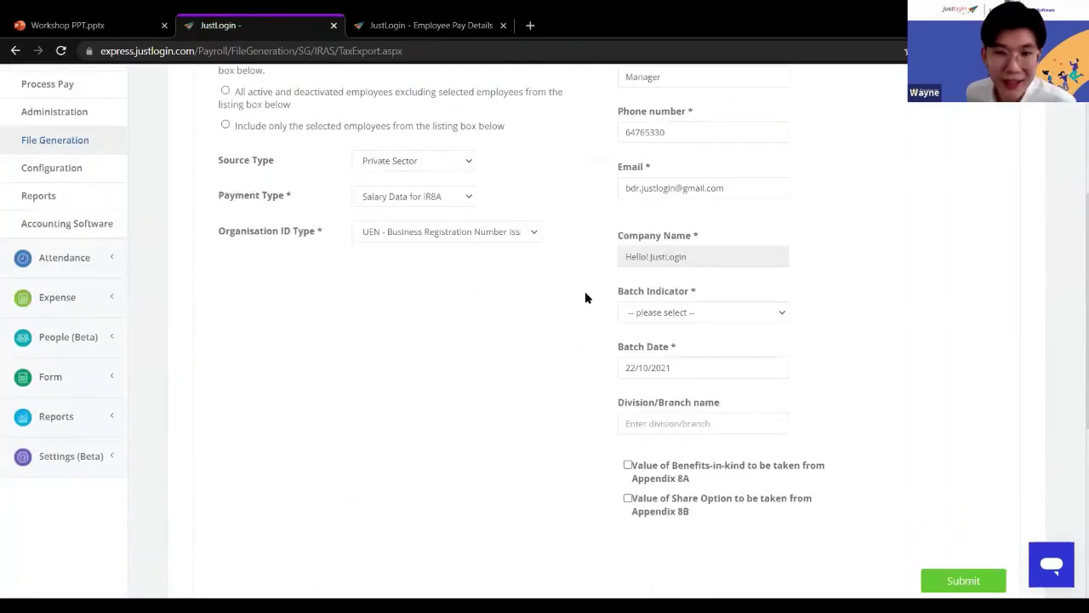
scroll(585, 293, "up", 3)
scroll(586, 294, "down", 4)
scroll(585, 296, "up", 2)
scroll(582, 274, "down", 2)
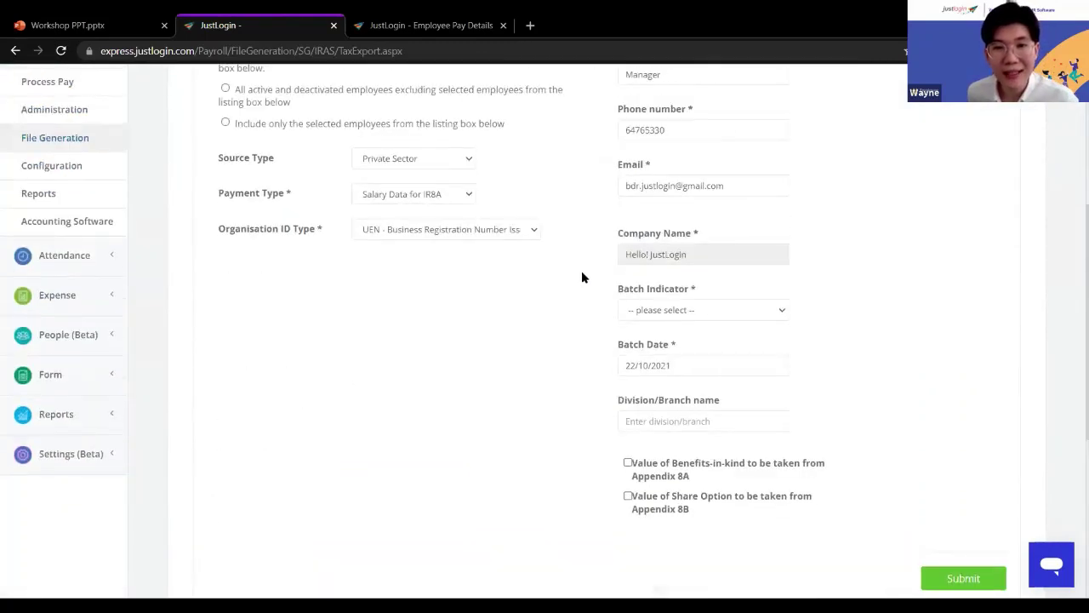
scroll(593, 363, "up", 3)
scroll(582, 330, "down", 4)
scroll(582, 330, "down", 3)
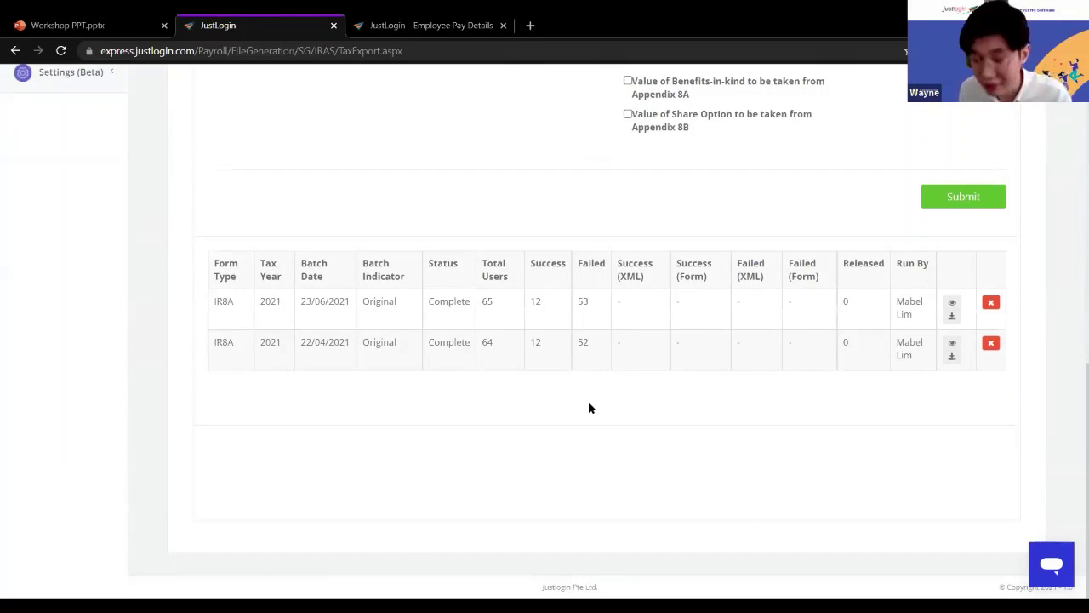
scroll(656, 277, "up", 5)
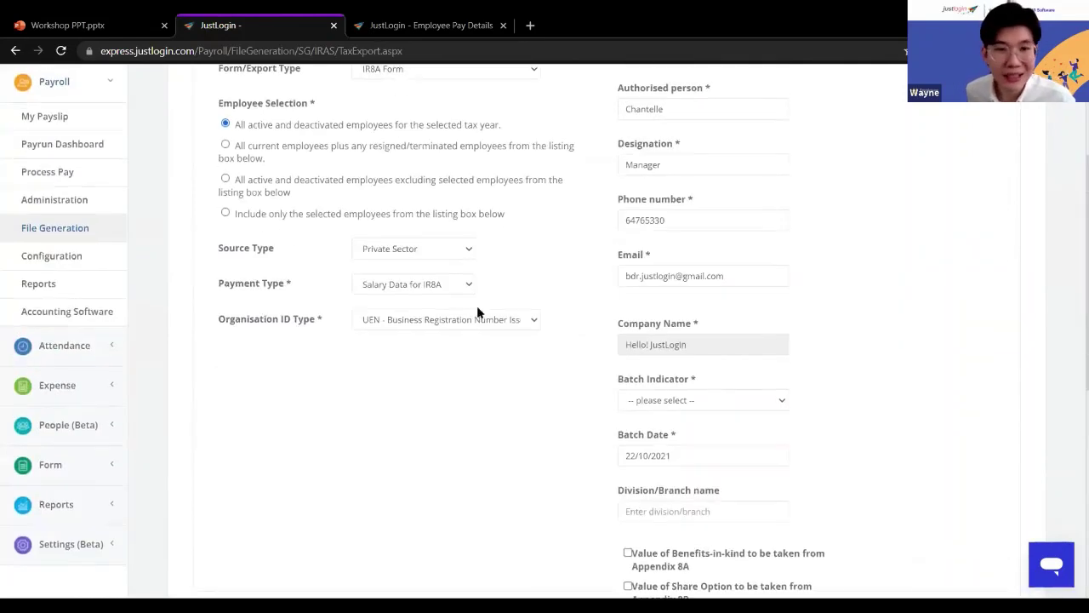
scroll(758, 333, "down", 4)
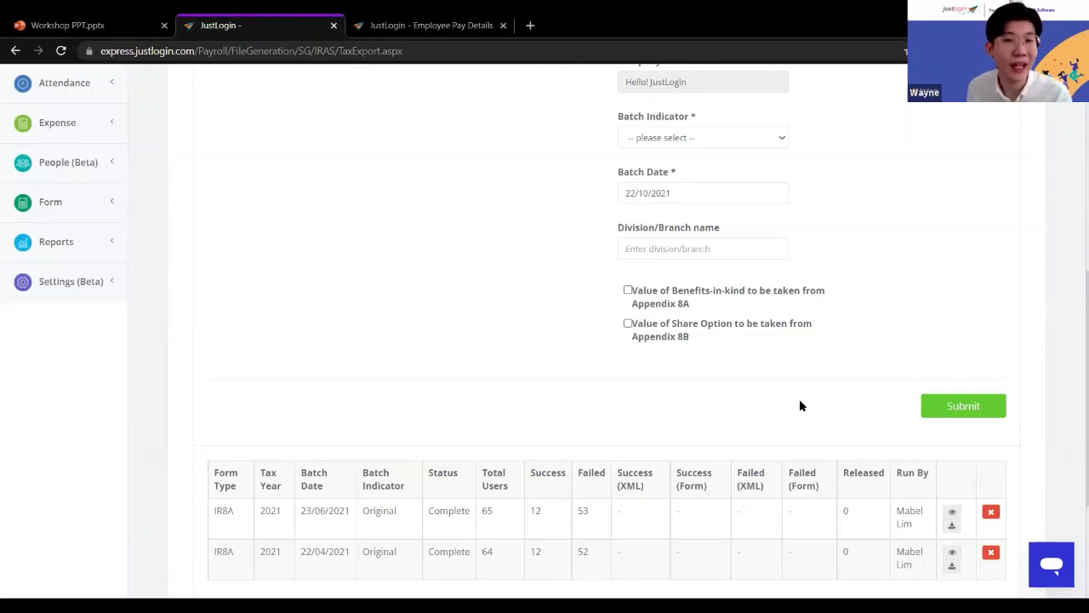
scroll(586, 370, "up", 5)
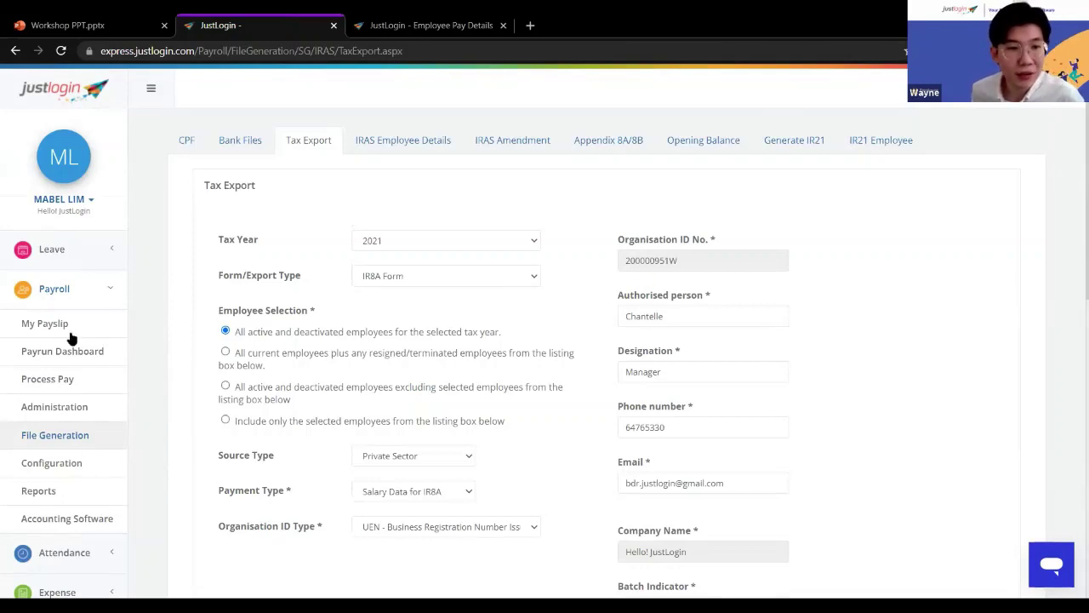
- Open the accounting software integrations, examine the Quickbooks and Xero connections, and collapse the Payroll section
left_click(75, 528)
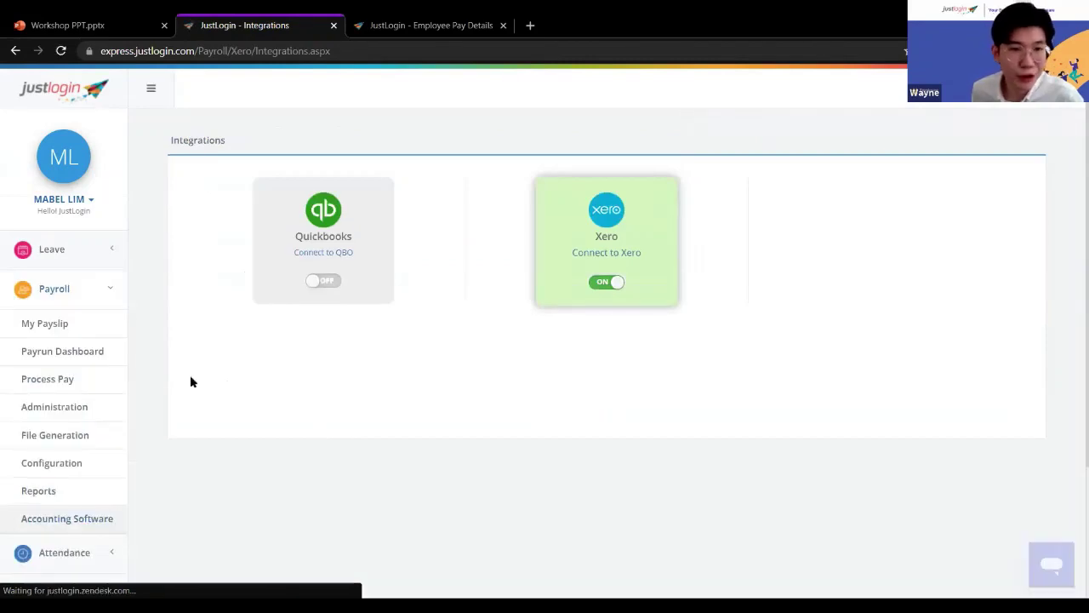
left_click_drag(163, 141, 255, 146)
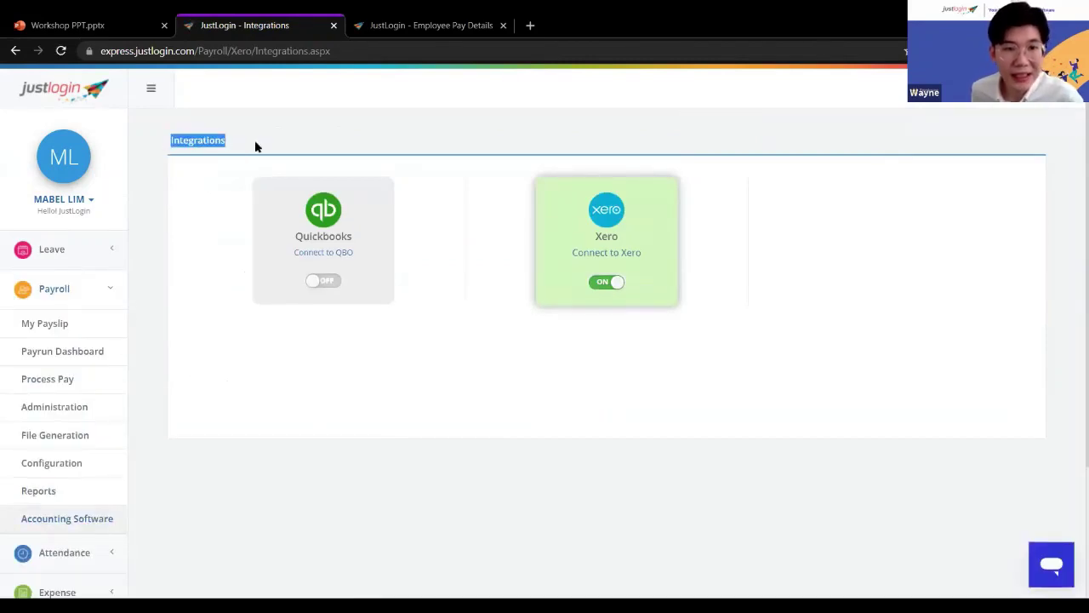
left_click(379, 188)
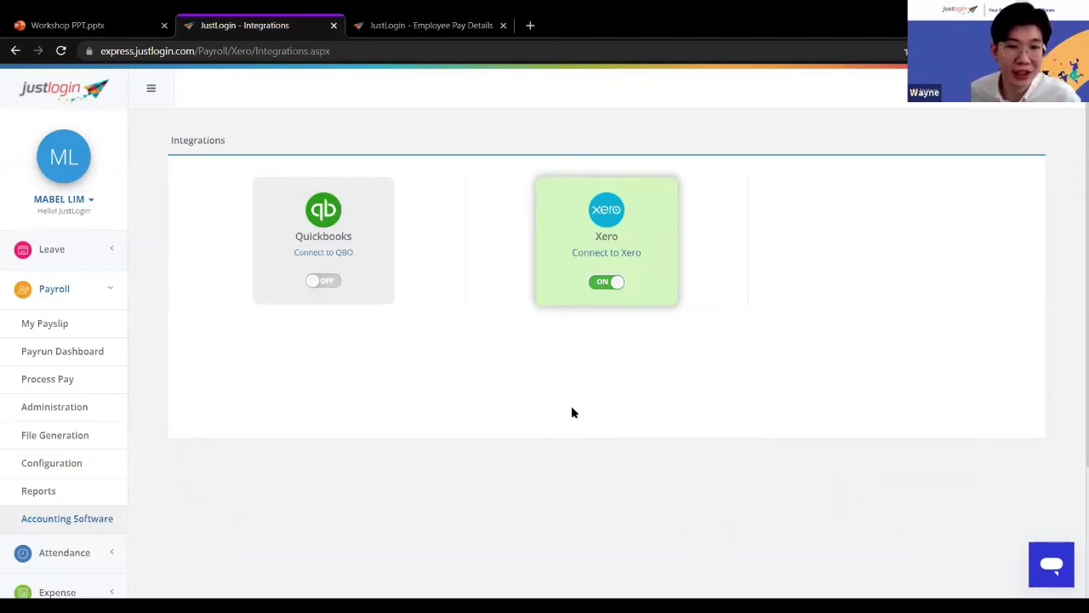
left_click(136, 286)
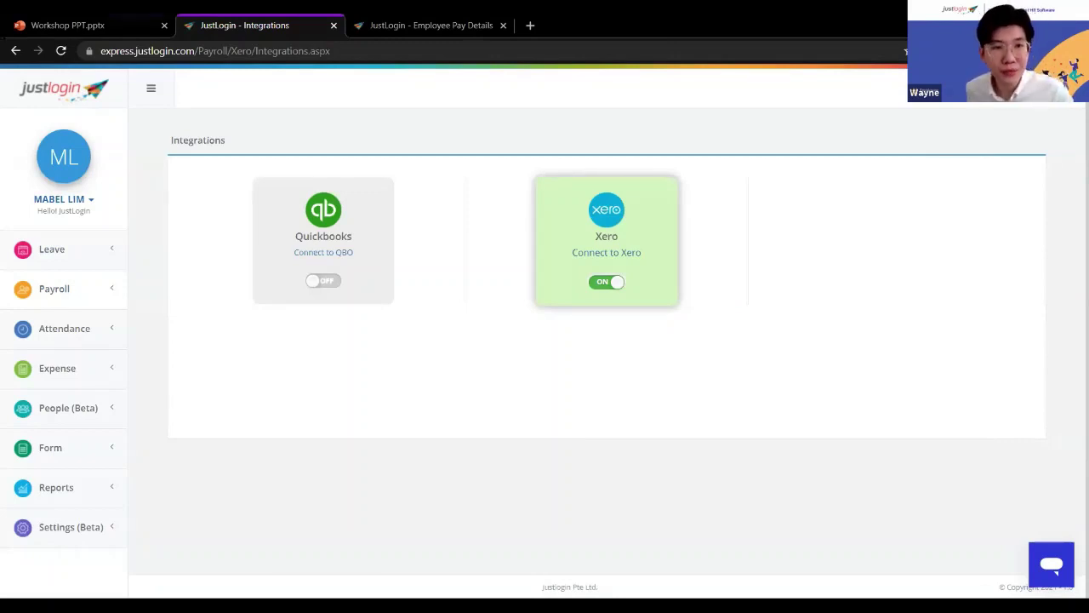
- Switch to the Workshop PPT.pptx presentation, advance to the Benefits of HR Cloud slide and exit the slide show
key("ctrl+shift+Tab")
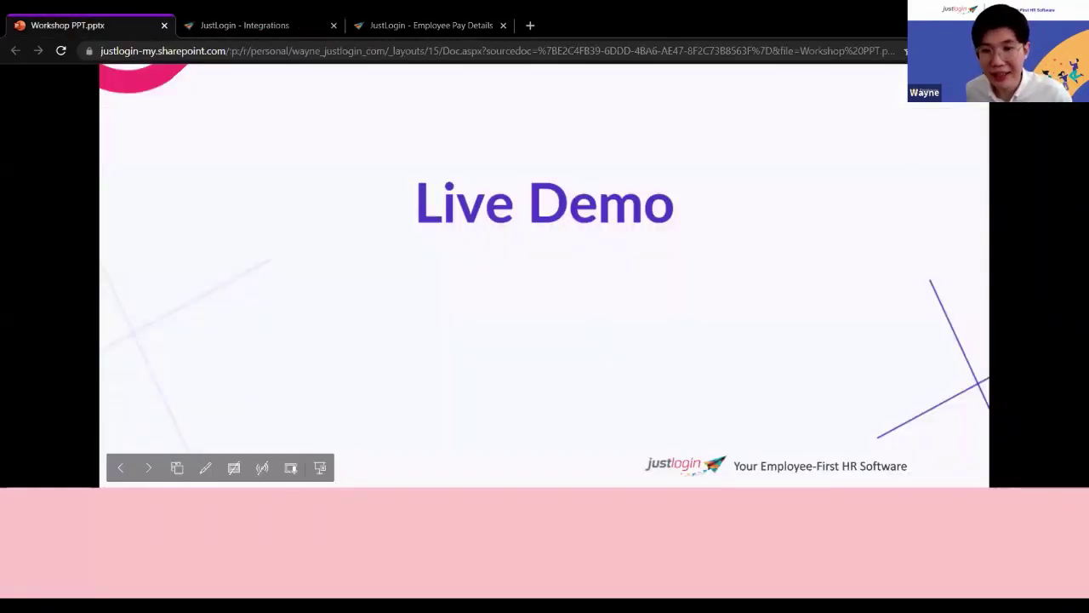
left_click(882, 409)
key("Escape")
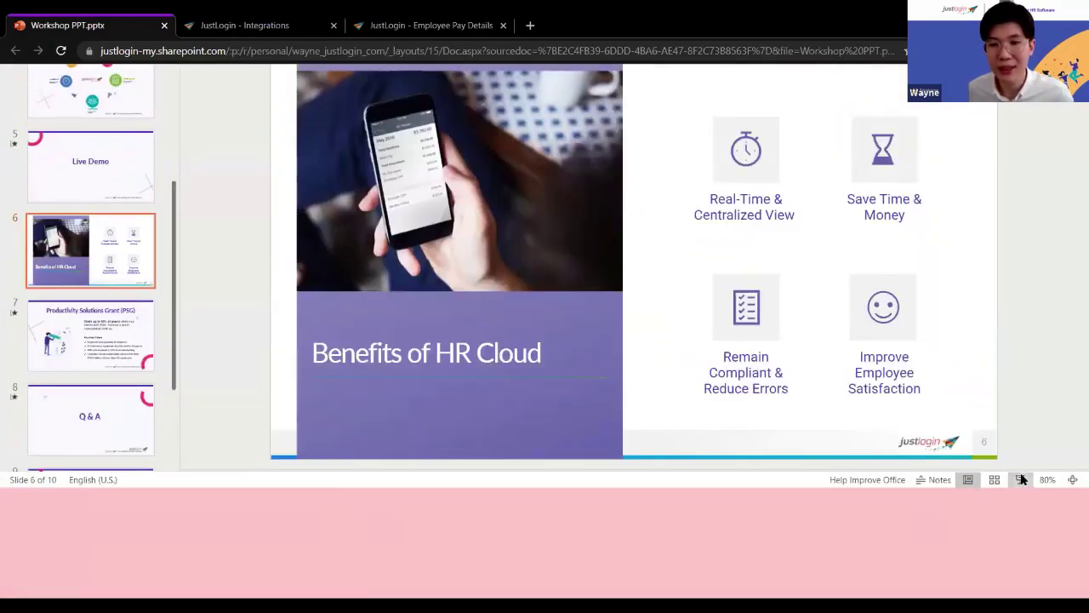